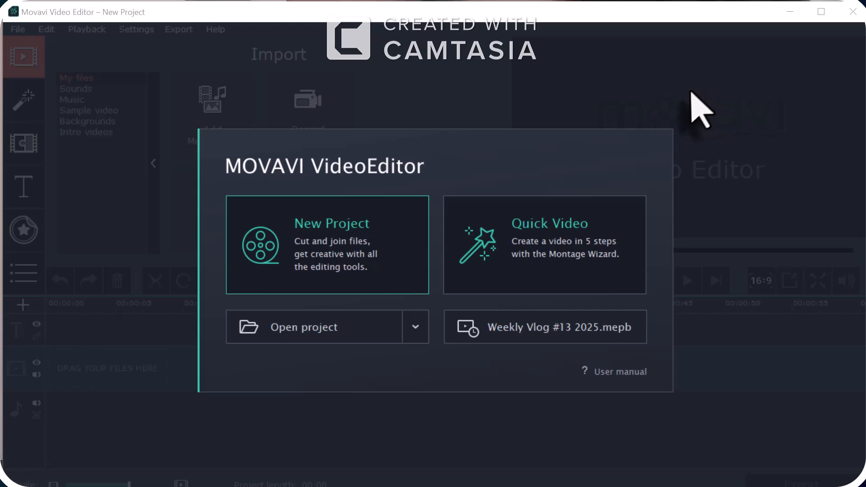
# Create a new project and save it as Weekly Vlog #13 2025 in the Movavi Library folder, replacing the existing file.
pyautogui.click(326, 262)
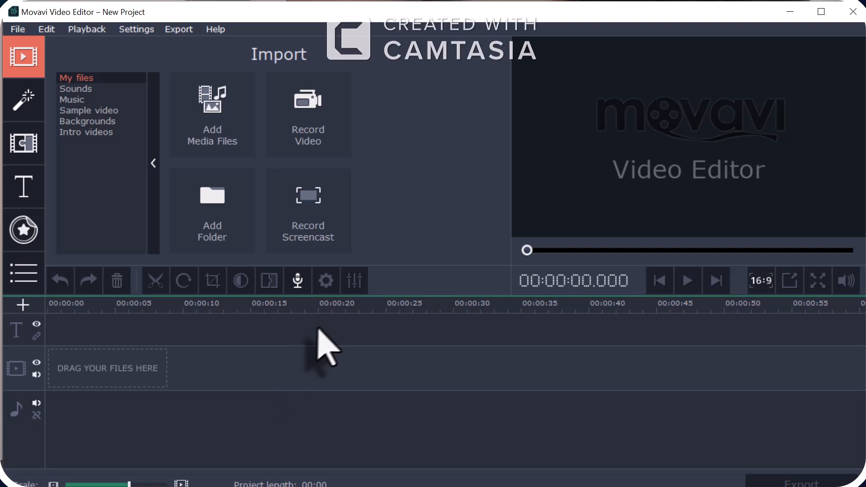
pyautogui.click(18, 29)
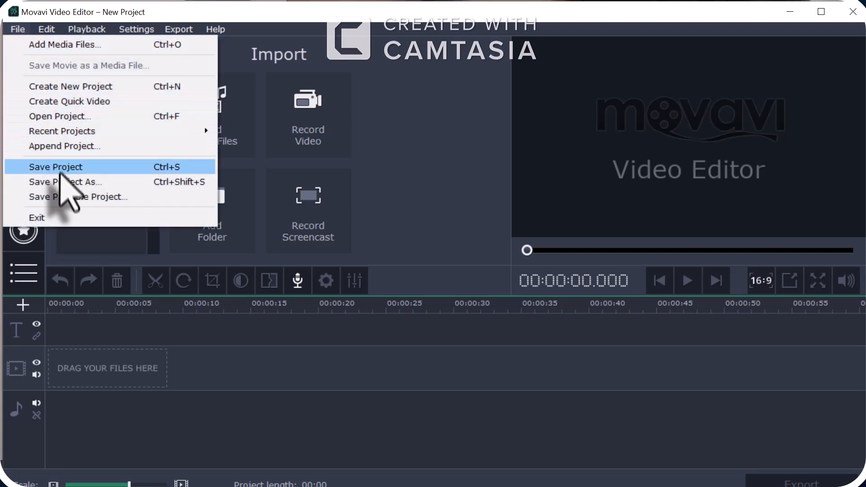
pyautogui.click(58, 182)
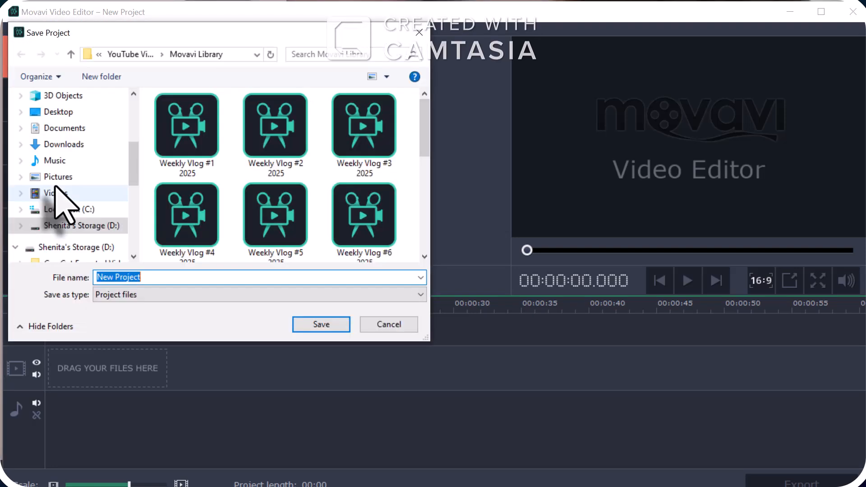
pyautogui.scroll(-4, 239, 181)
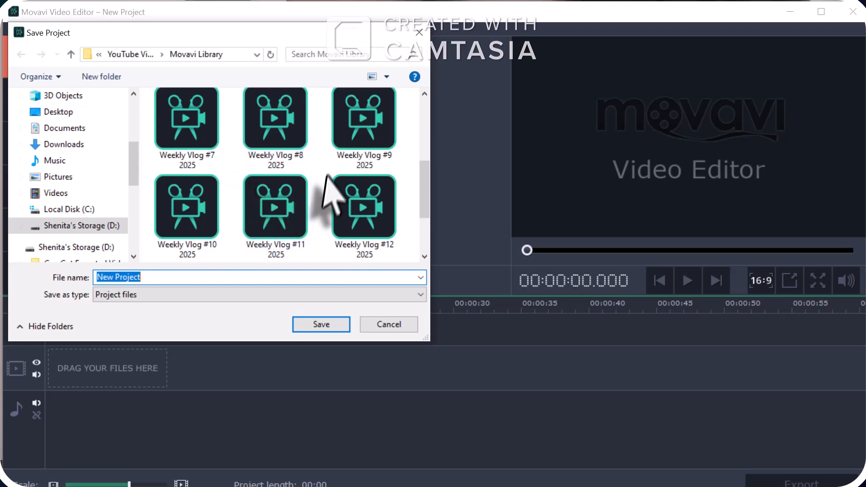
pyautogui.scroll(-2, 248, 209)
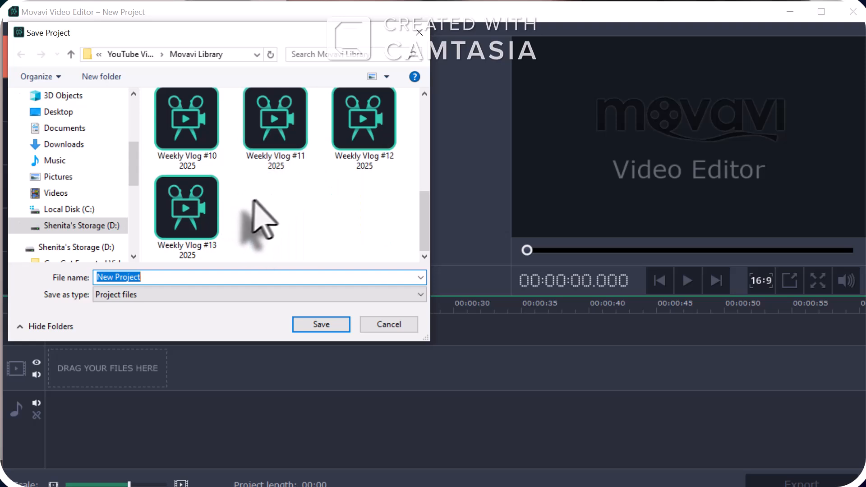
pyautogui.click(194, 224)
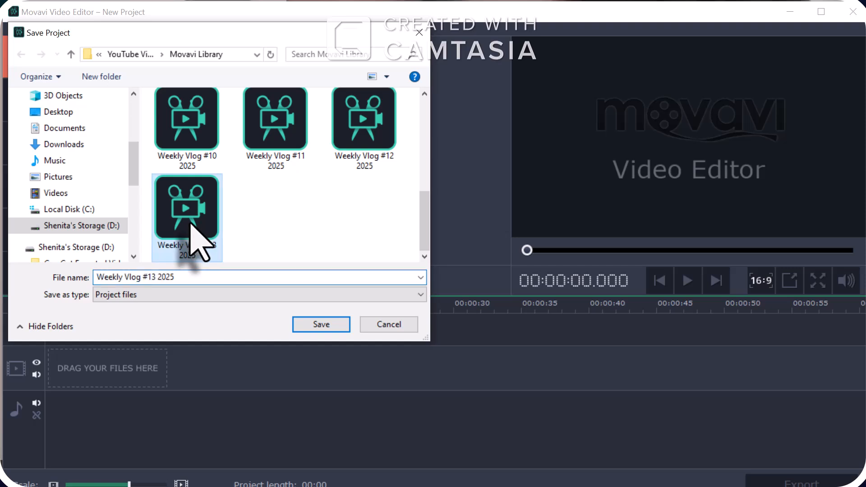
pyautogui.click(318, 326)
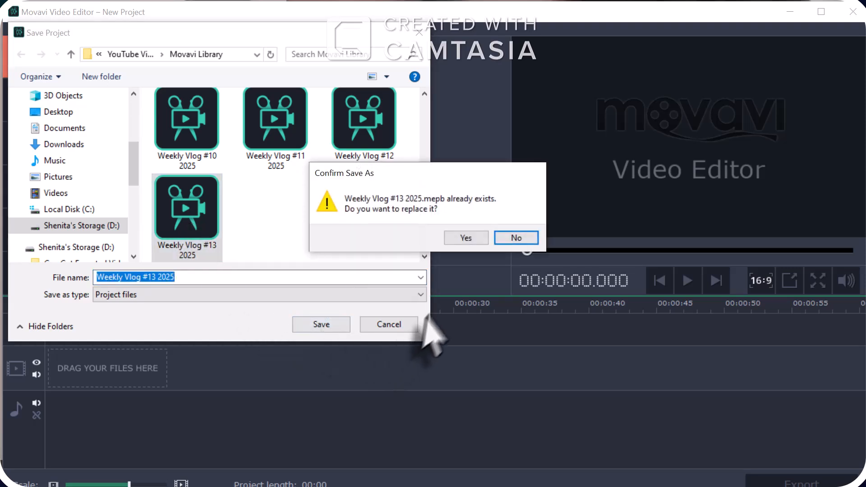
pyautogui.click(465, 242)
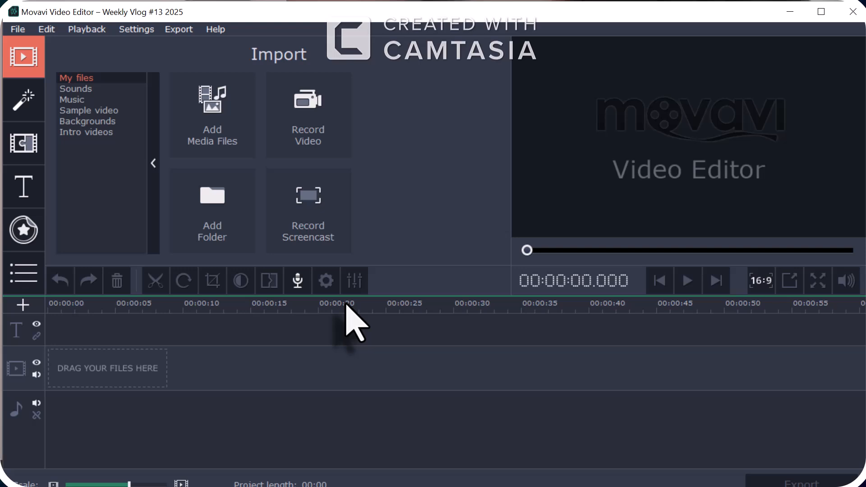
# Add YouTube Intro Video 2025 from the Theme Video folder in YouTube Video Content to the timeline and play it to the end.
pyautogui.click(19, 30)
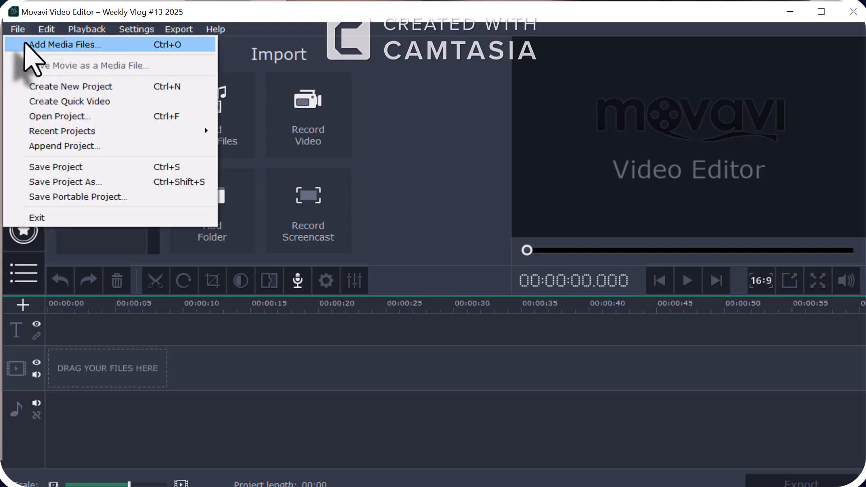
pyautogui.click(26, 44)
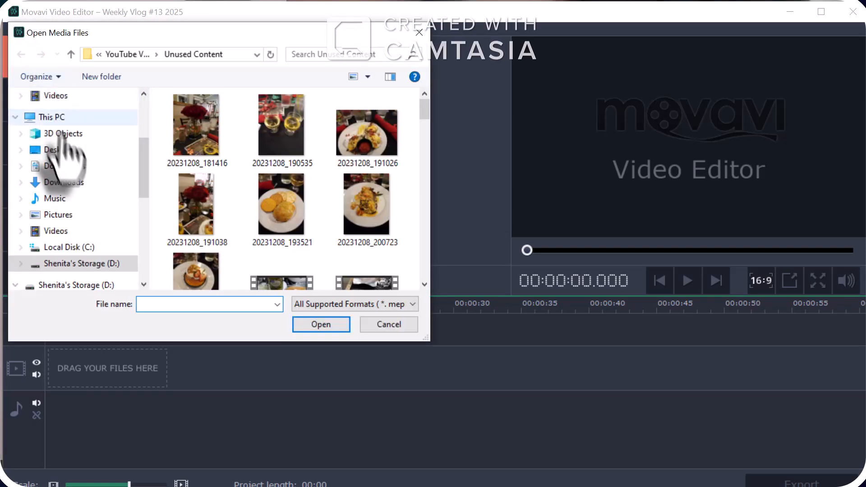
pyautogui.scroll(-1, 76, 219)
pyautogui.scroll(-5, 78, 225)
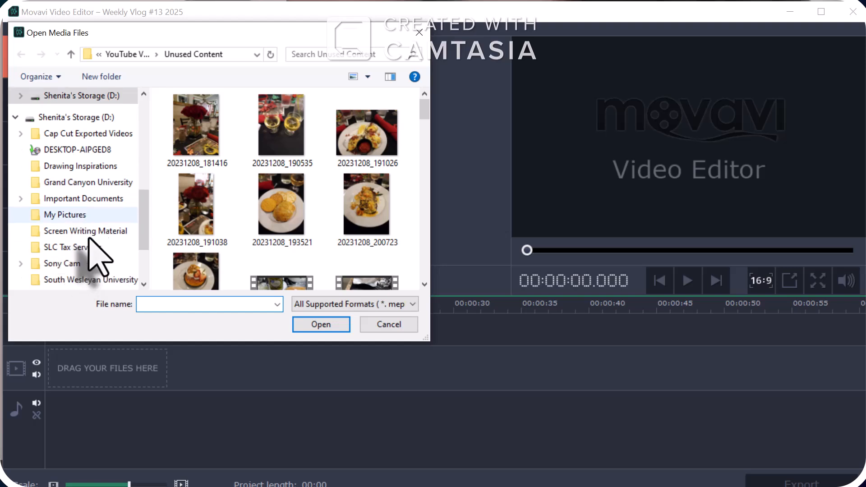
pyautogui.scroll(-3, 89, 242)
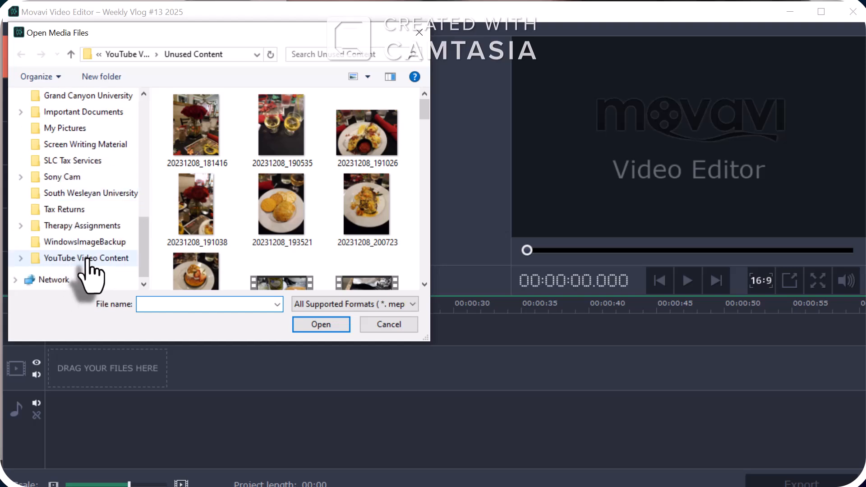
pyautogui.click(94, 260)
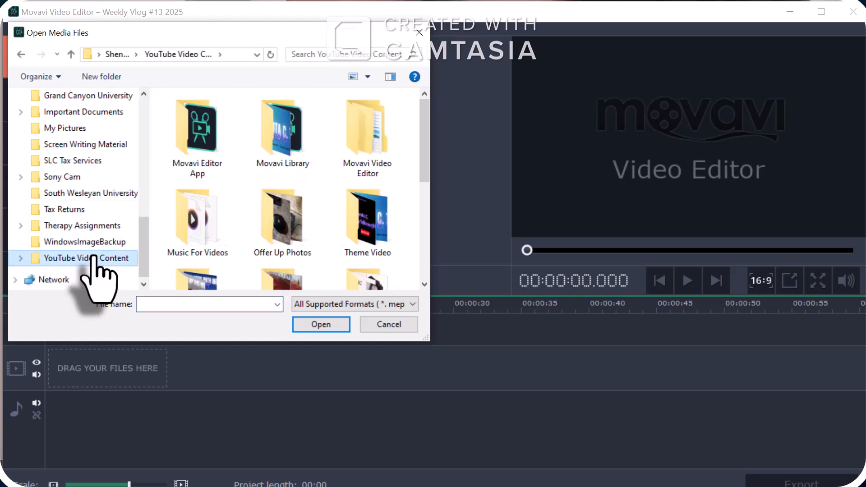
pyautogui.doubleClick(376, 233)
pyautogui.doubleClick(284, 151)
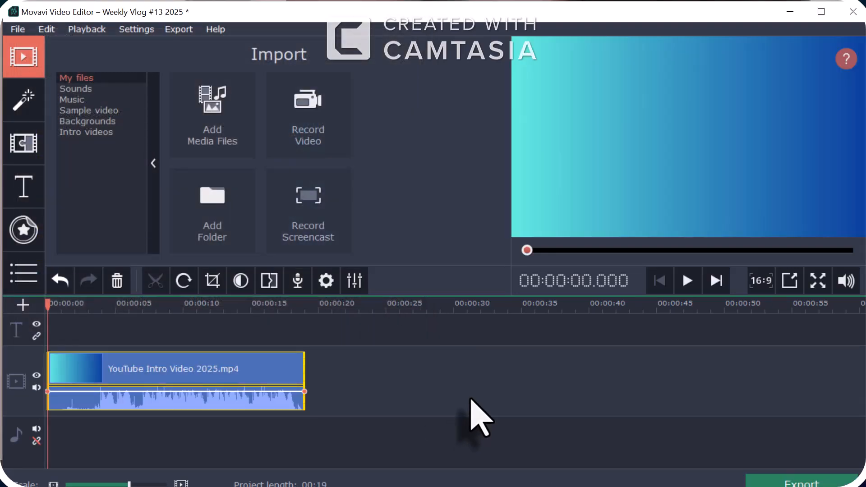
pyautogui.click(687, 281)
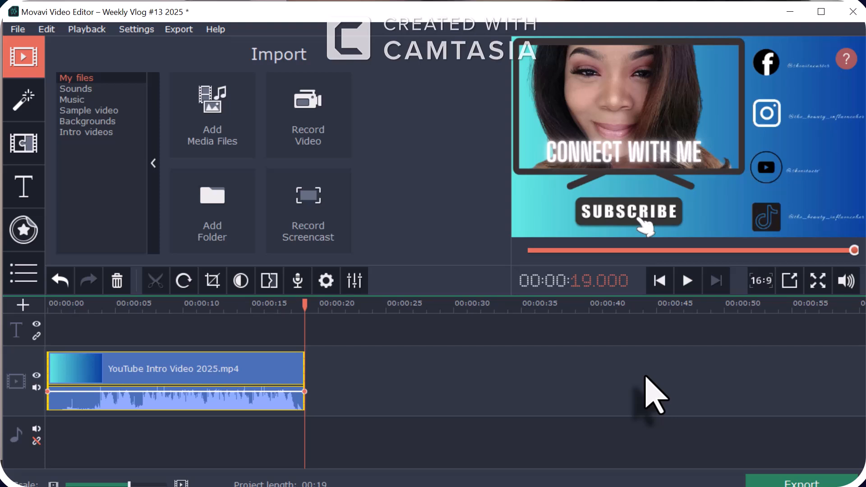
# Add the 2025 - VLOG #13 image from the Thumbnails for Content folder to the timeline after the intro video.
pyautogui.click(10, 28)
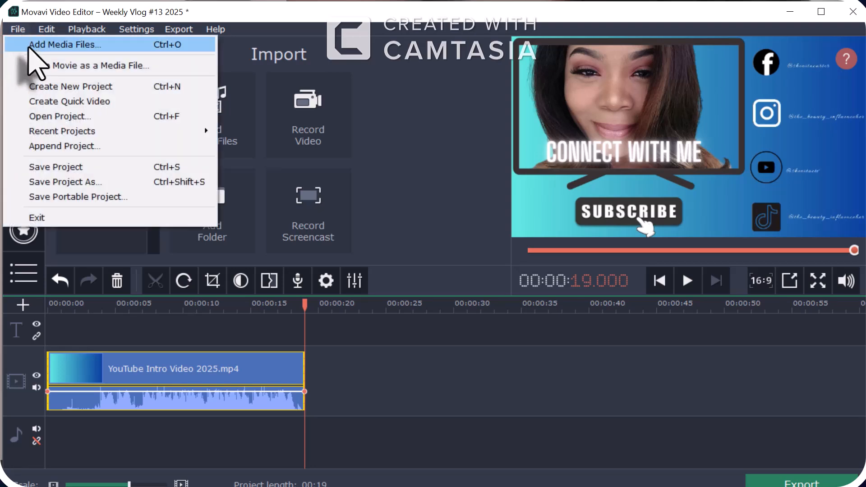
pyautogui.click(28, 45)
pyautogui.scroll(-2, 68, 213)
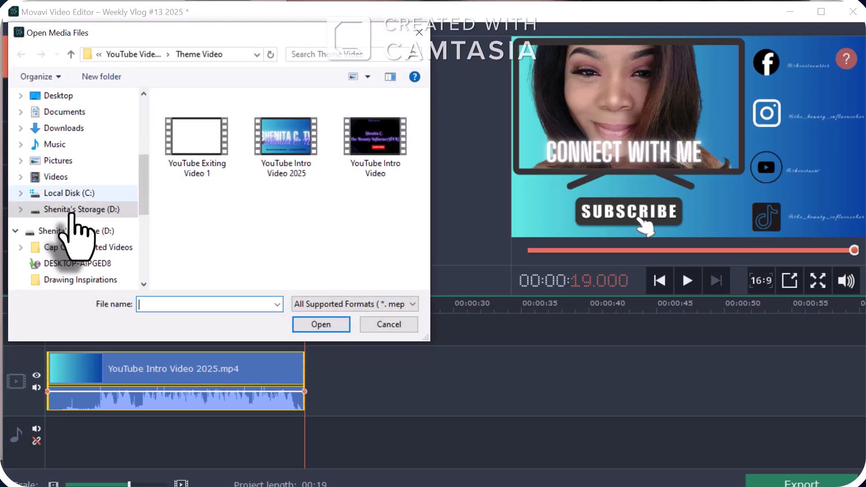
pyautogui.scroll(-3, 72, 216)
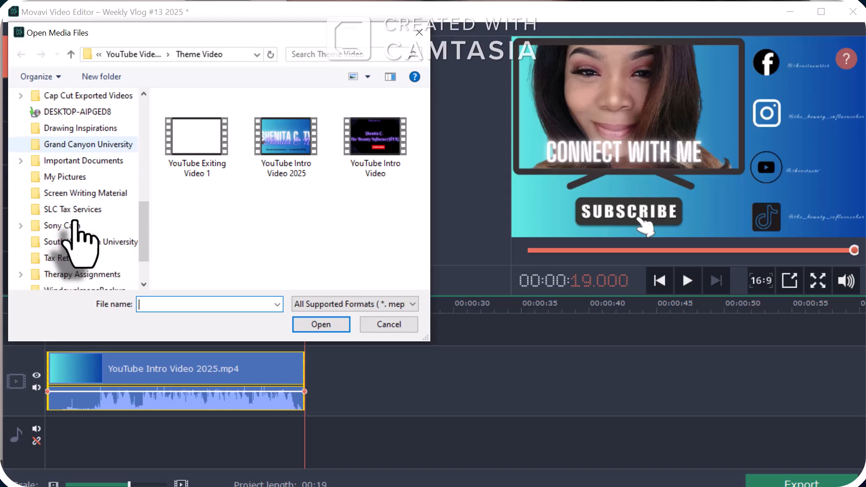
pyautogui.scroll(-1, 72, 253)
pyautogui.click(103, 273)
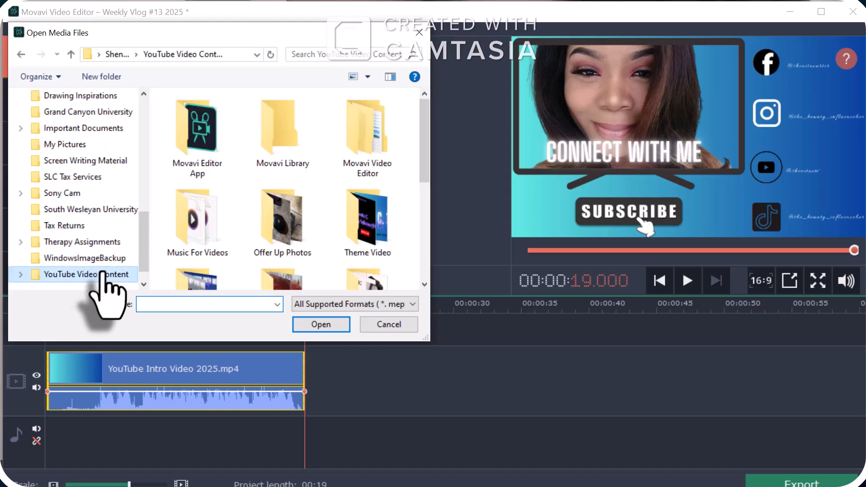
pyautogui.scroll(-1, 293, 228)
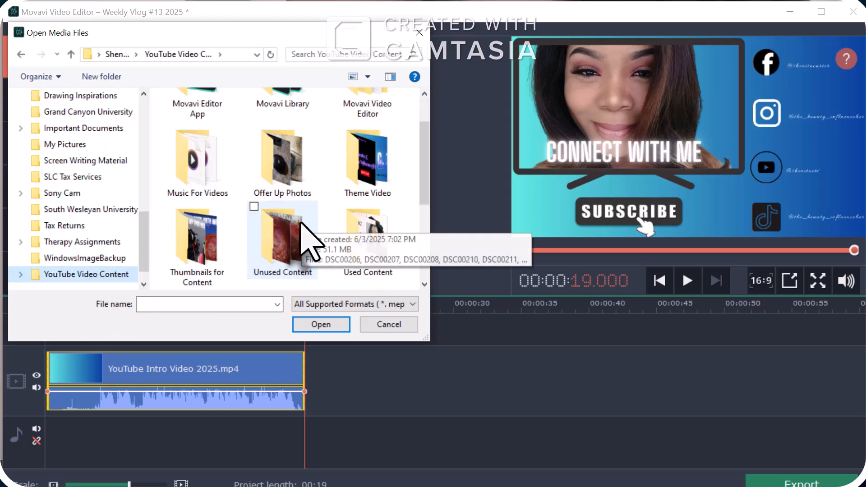
pyautogui.doubleClick(196, 255)
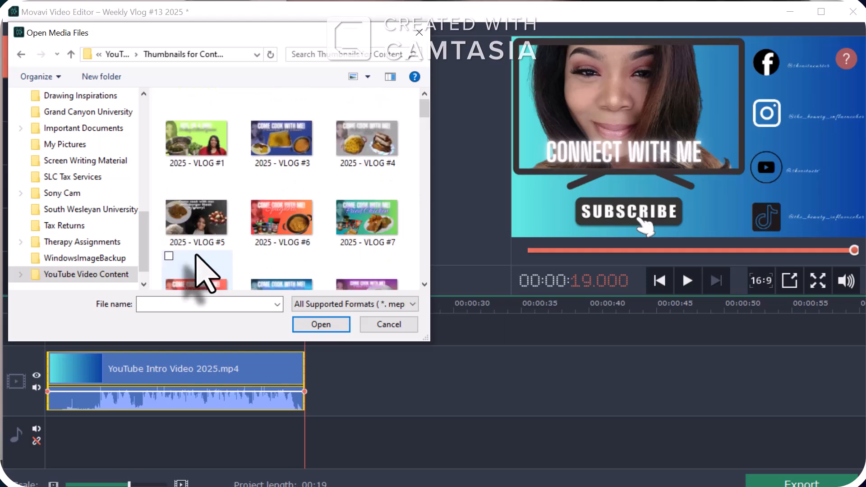
pyautogui.scroll(-3, 227, 259)
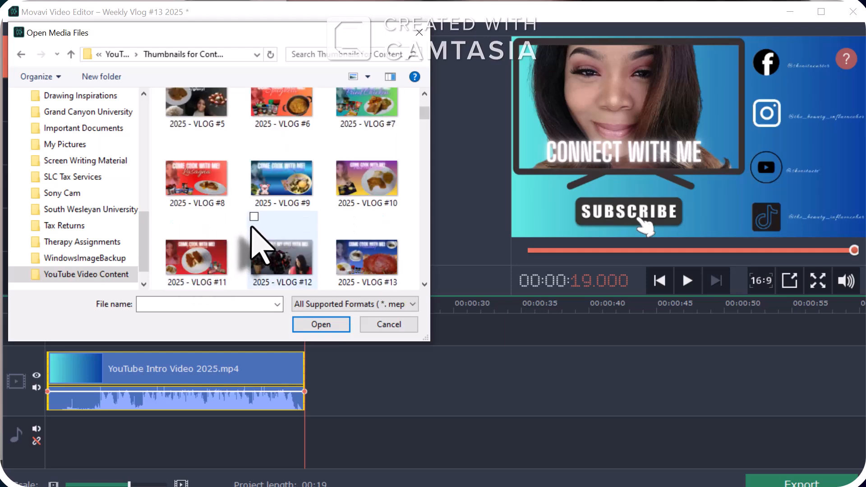
pyautogui.scroll(-2, 252, 227)
pyautogui.doubleClick(370, 176)
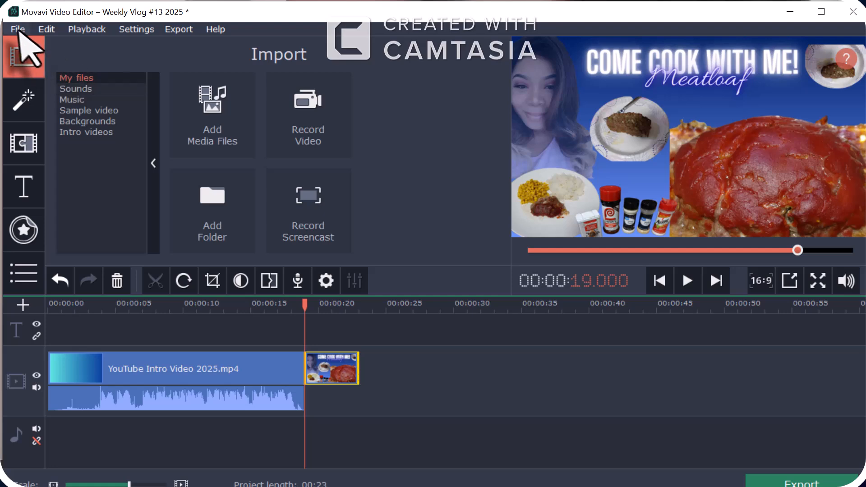
# Start adding more media files and open the Unused Content folder inside YouTube Video Content.
pyautogui.click(18, 29)
pyautogui.click(33, 46)
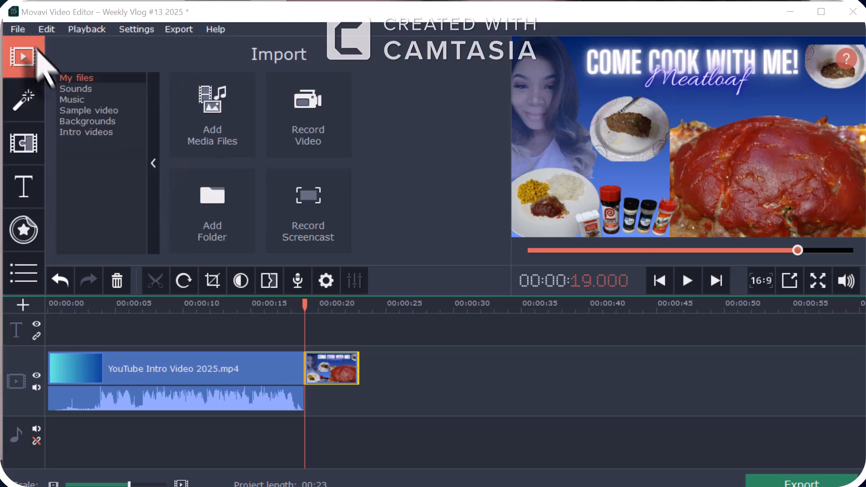
pyautogui.scroll(-5, 73, 189)
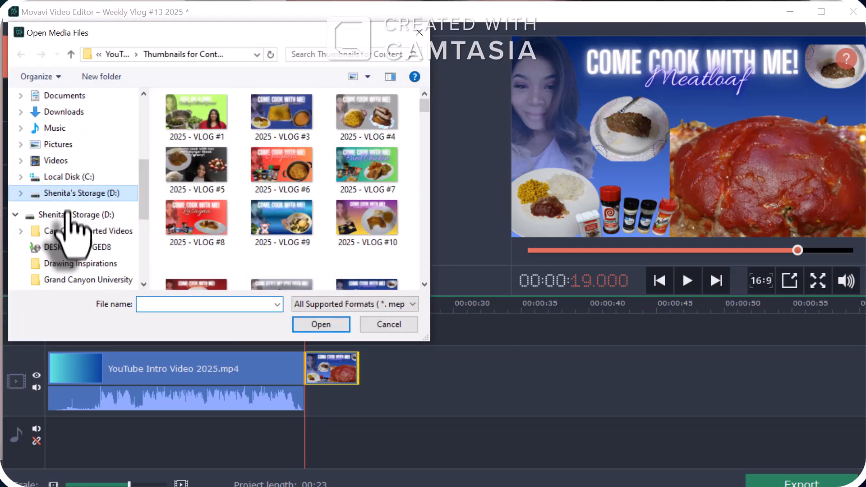
pyautogui.scroll(-4, 70, 216)
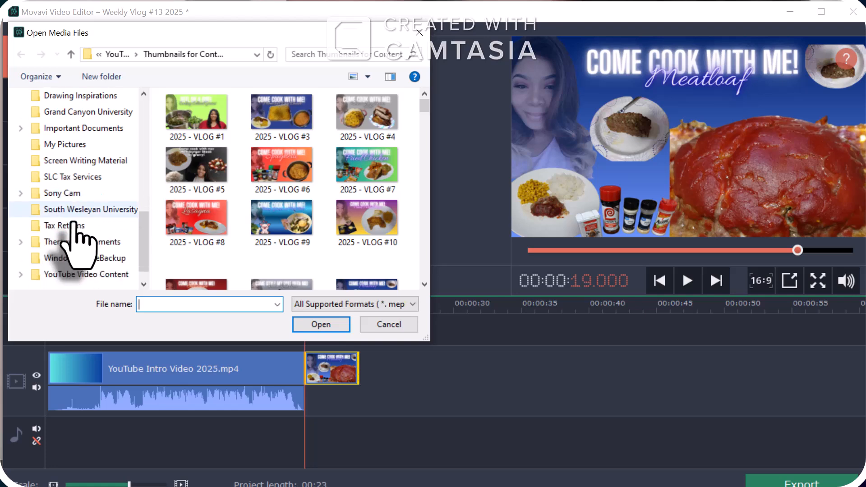
pyautogui.scroll(-1, 74, 224)
pyautogui.click(78, 242)
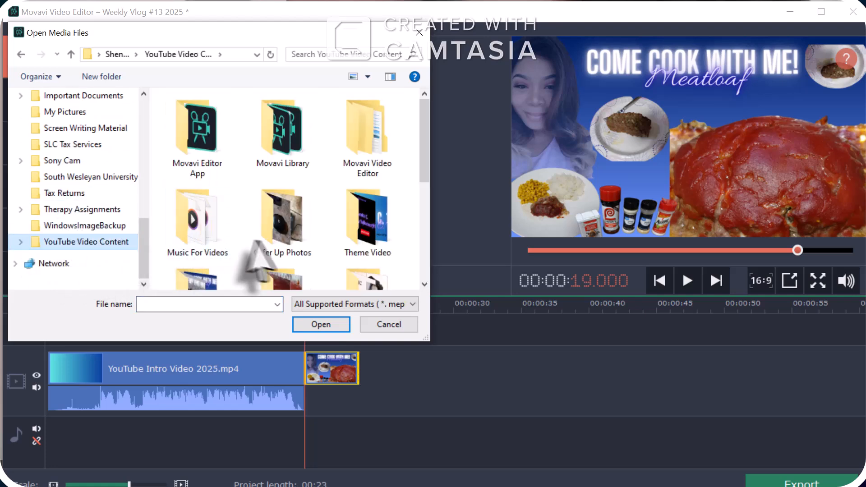
pyautogui.scroll(-4, 284, 246)
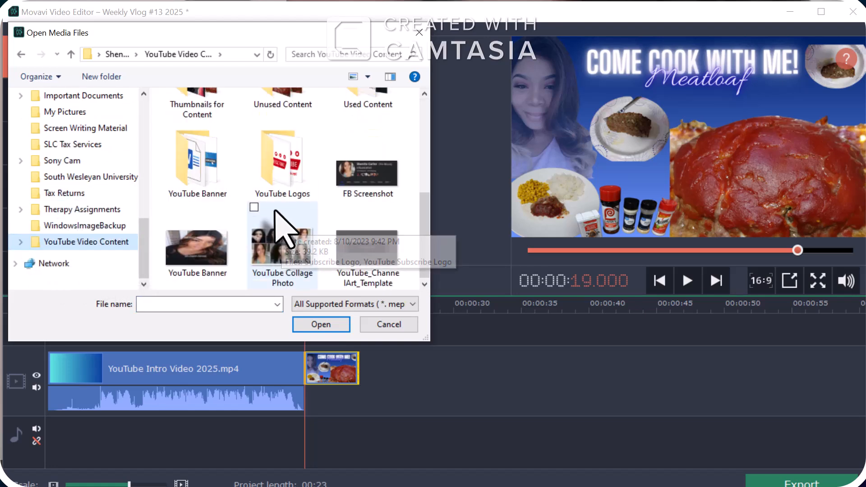
pyautogui.scroll(2, 276, 211)
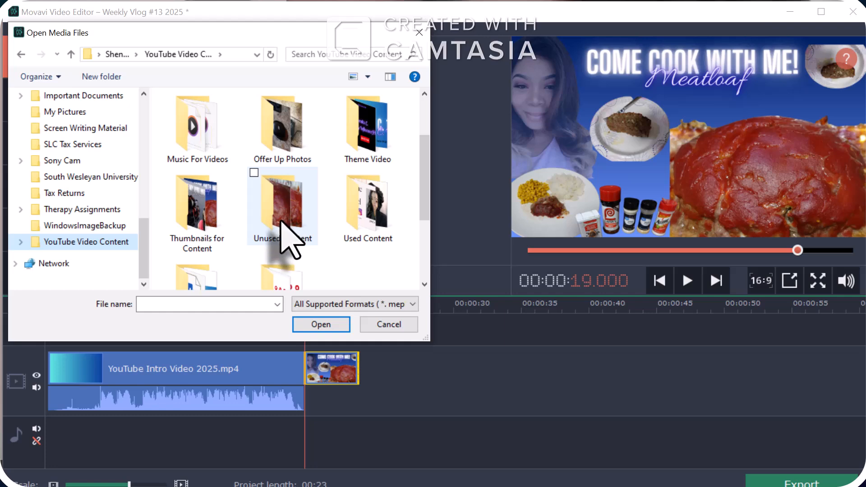
pyautogui.doubleClick(281, 221)
# Add the video clips C0479, C0480, C0481 and C0482 from the Unused Content folder to the timeline after the thumbnail image.
pyautogui.scroll(-3, 292, 221)
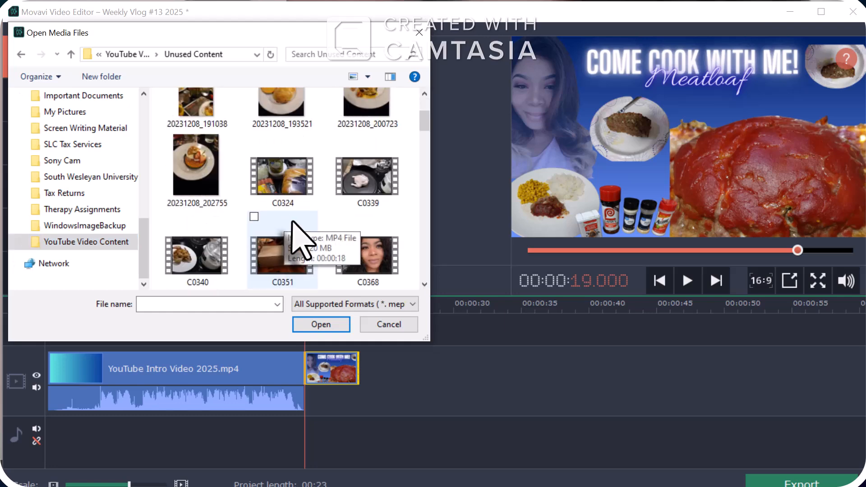
pyautogui.scroll(-5, 298, 239)
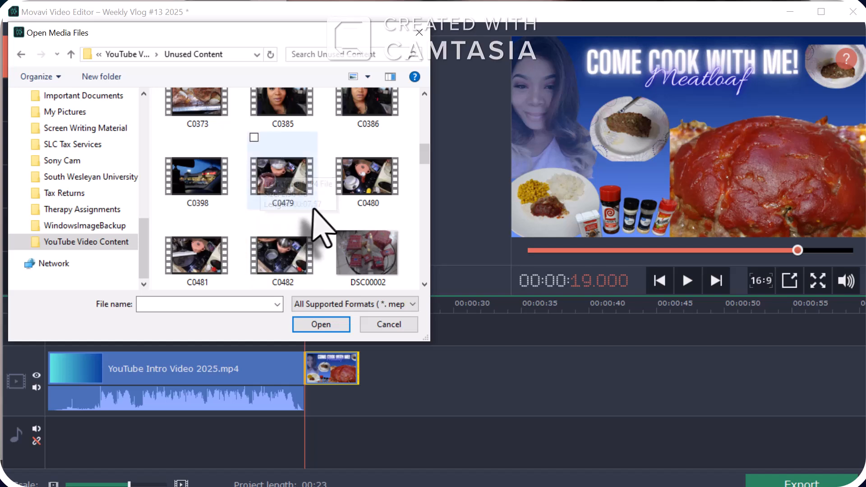
pyautogui.scroll(-1, 324, 221)
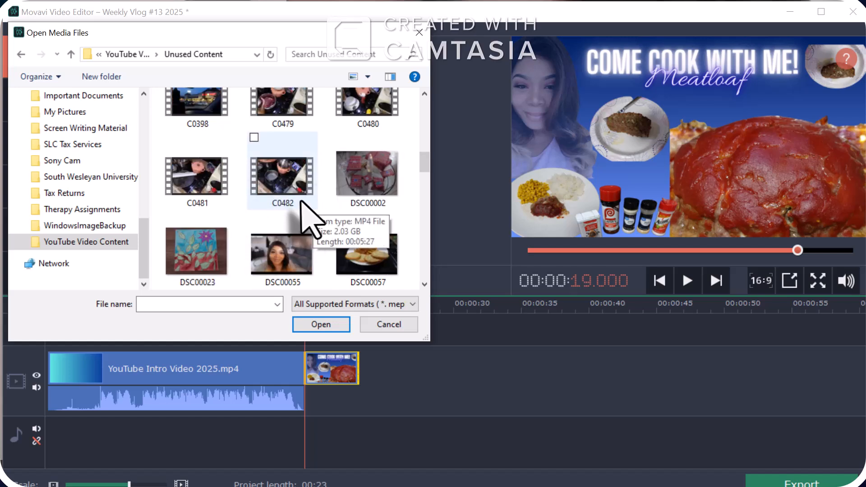
pyautogui.scroll(2, 293, 217)
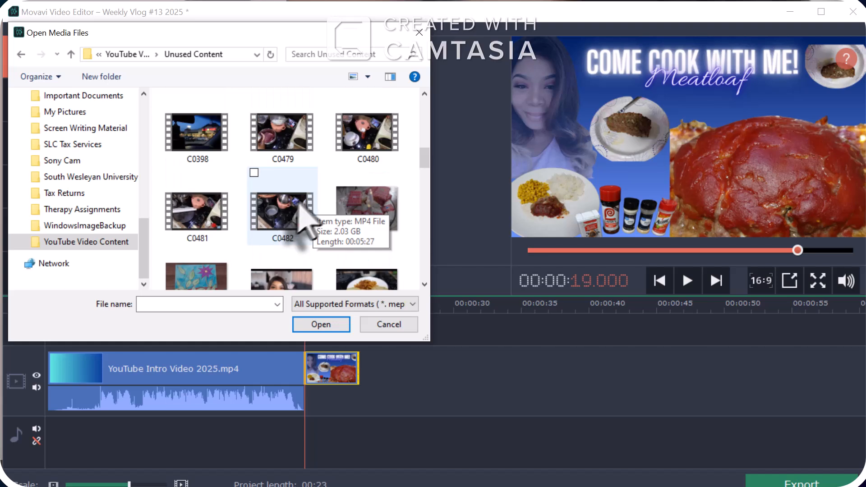
pyautogui.scroll(-1, 288, 207)
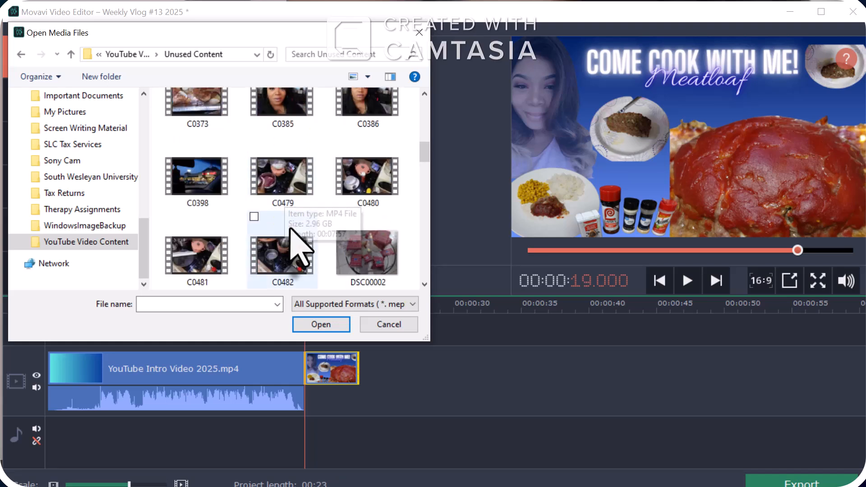
pyautogui.click(273, 152)
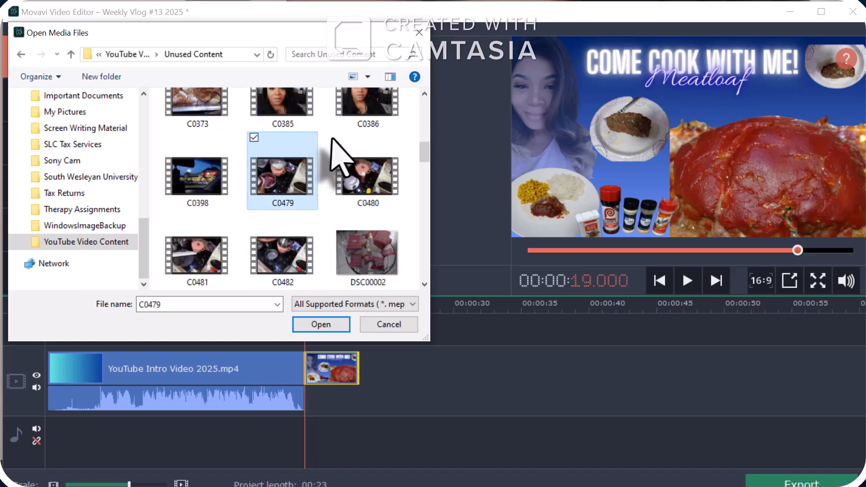
pyautogui.keyDown('ctrl'); pyautogui.click(348, 164); pyautogui.keyUp('ctrl')
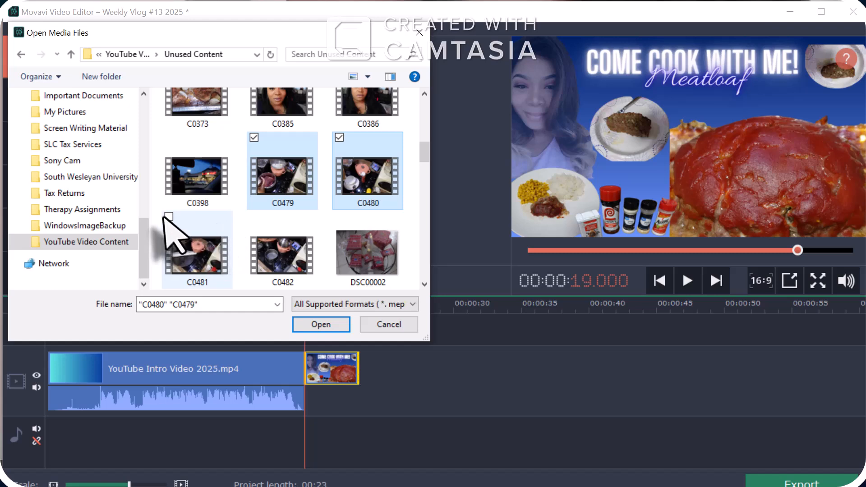
pyautogui.keyDown('ctrl'); pyautogui.click(176, 234); pyautogui.keyUp('ctrl')
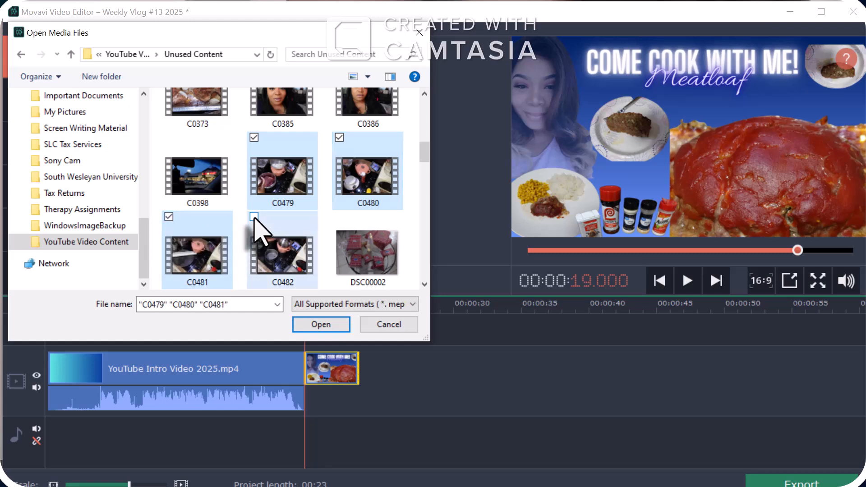
pyautogui.keyDown('ctrl'); pyautogui.click(280, 238); pyautogui.keyUp('ctrl')
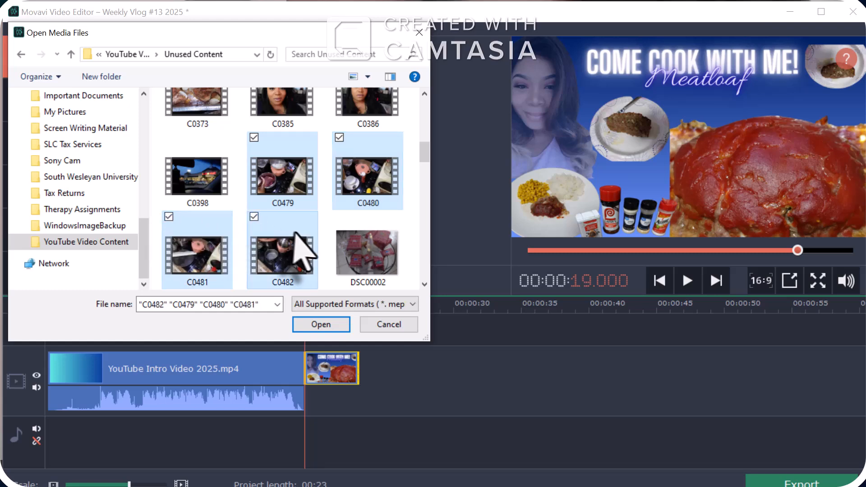
pyautogui.click(321, 325)
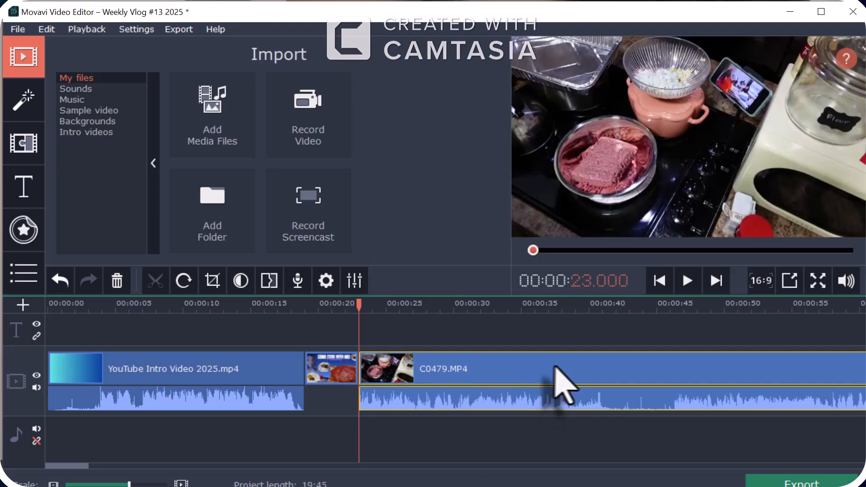
# Delete the original audio of the C0479 clip from the timeline, keeping its video.
pyautogui.hscroll(2, 544, 379)
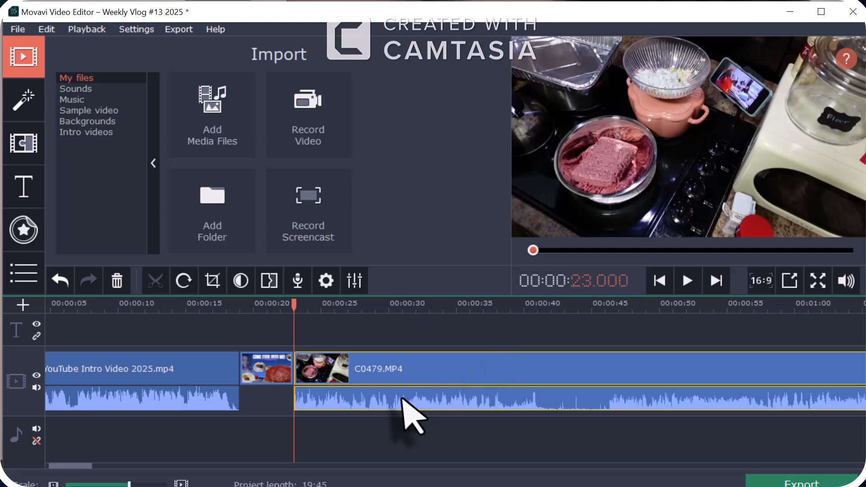
pyautogui.click(383, 401)
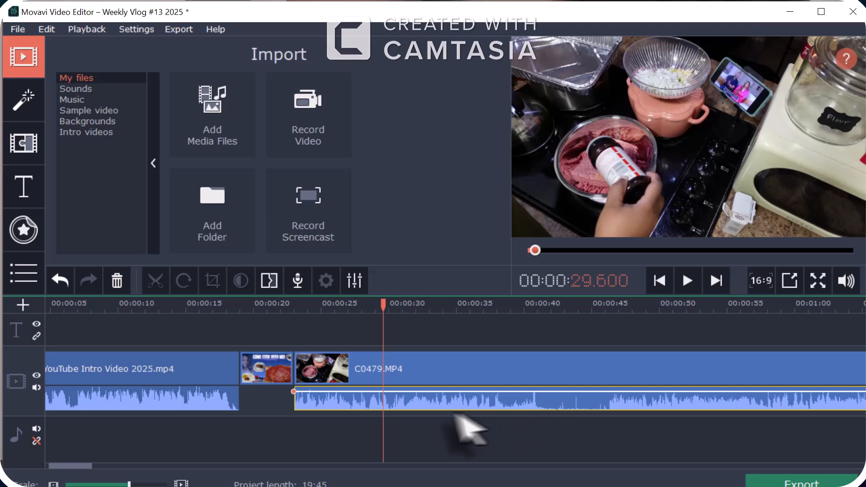
pyautogui.click(446, 368)
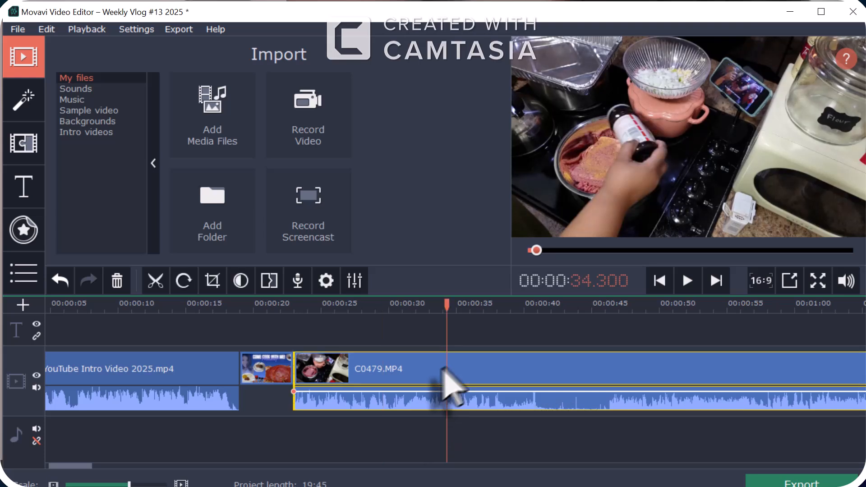
pyautogui.click(384, 402)
pyautogui.click(333, 399)
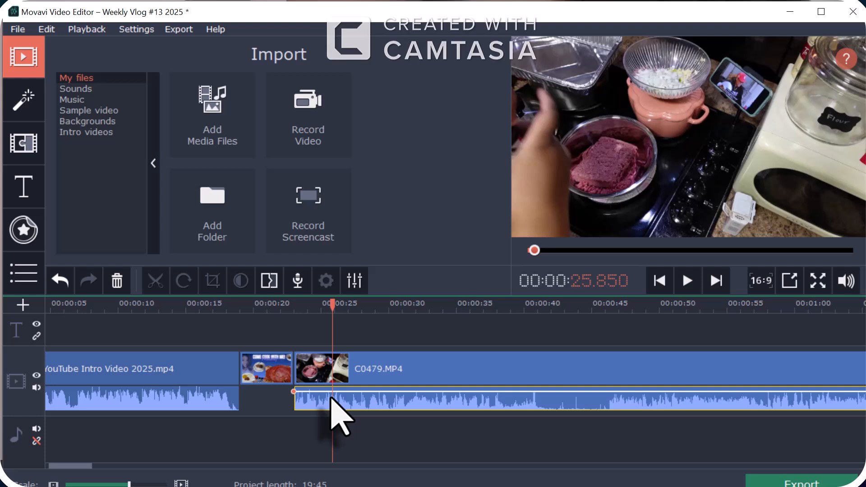
pyautogui.click(118, 282)
# Move along the timeline to the C0480 clip and delete its original audio.
pyautogui.scroll(-5, 541, 415)
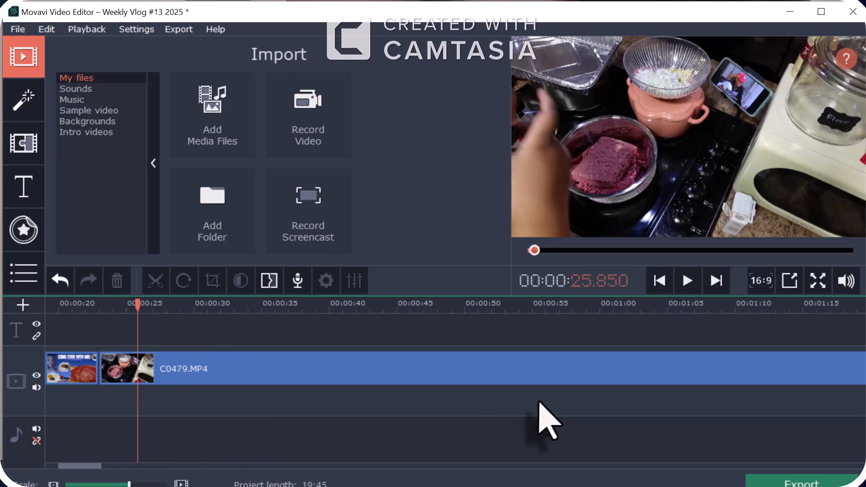
pyautogui.scroll(-5, 542, 401)
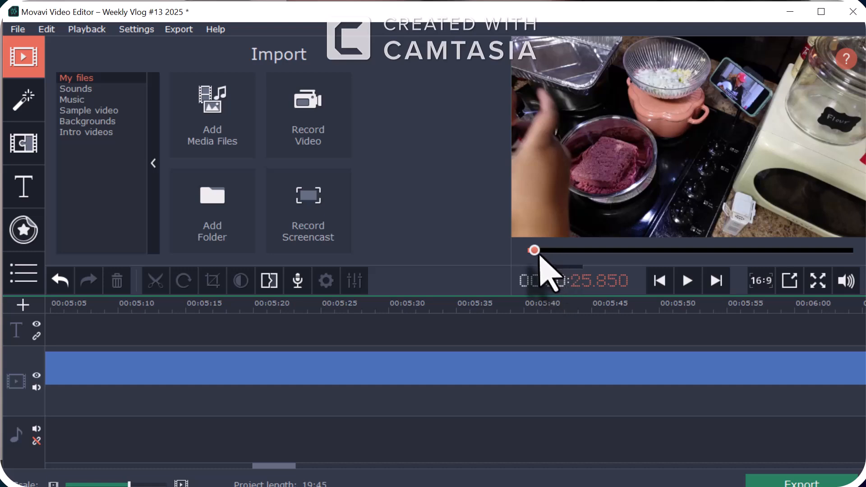
pyautogui.moveTo(537, 251); pyautogui.dragTo(677, 248)
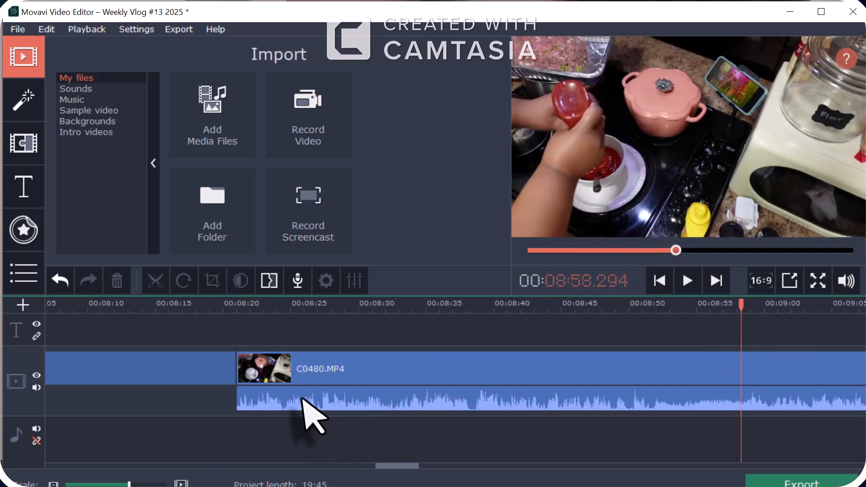
pyautogui.click(299, 396)
pyautogui.click(119, 282)
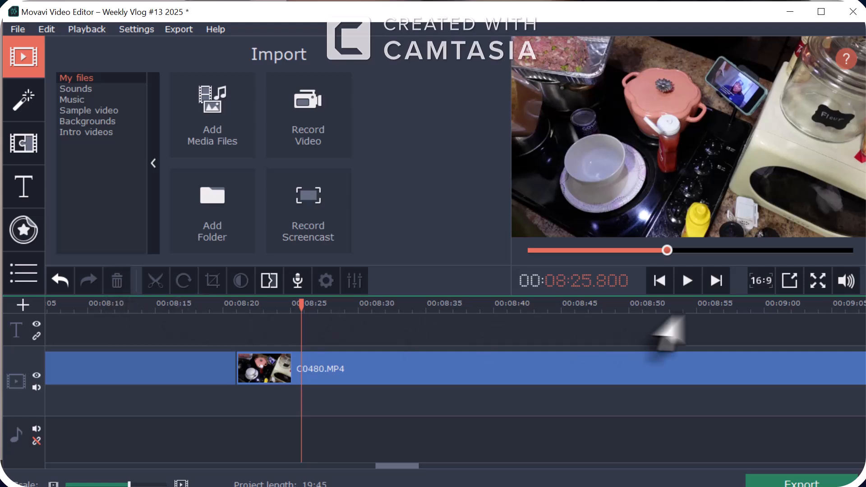
# Delete the original audio of the C0481 and C0482 clips further along the timeline.
pyautogui.moveTo(671, 251); pyautogui.dragTo(739, 253)
pyautogui.click(370, 399)
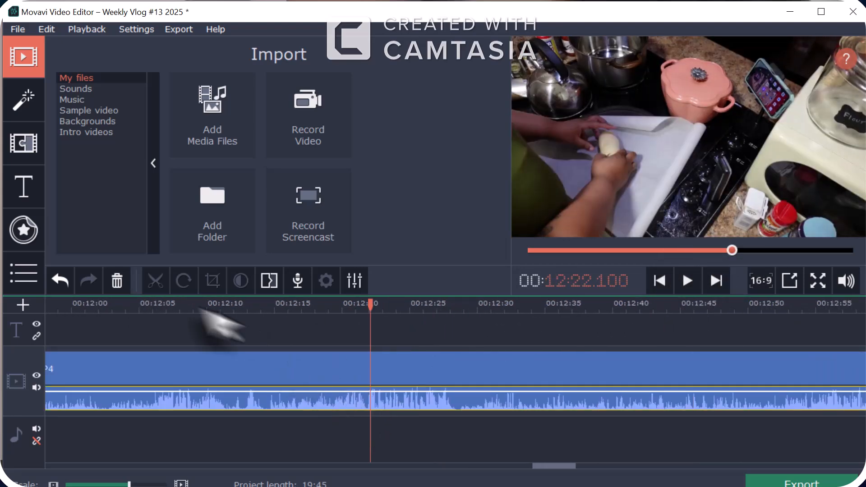
pyautogui.click(118, 283)
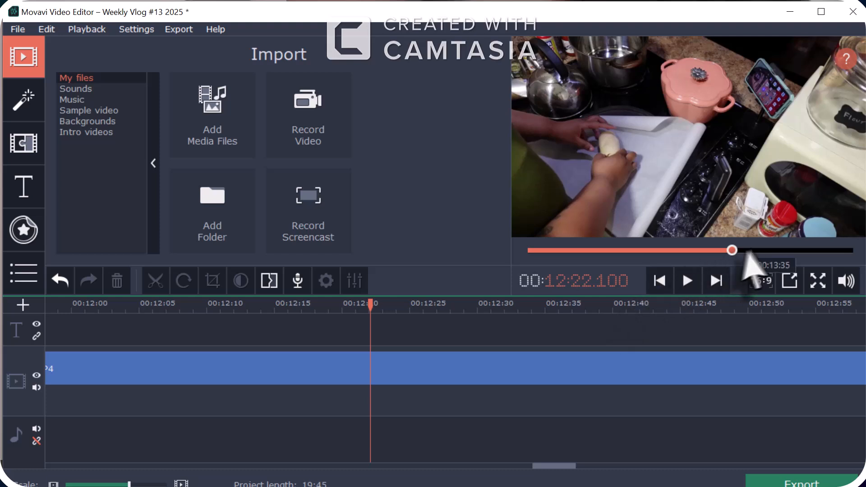
pyautogui.moveTo(732, 250); pyautogui.dragTo(775, 251)
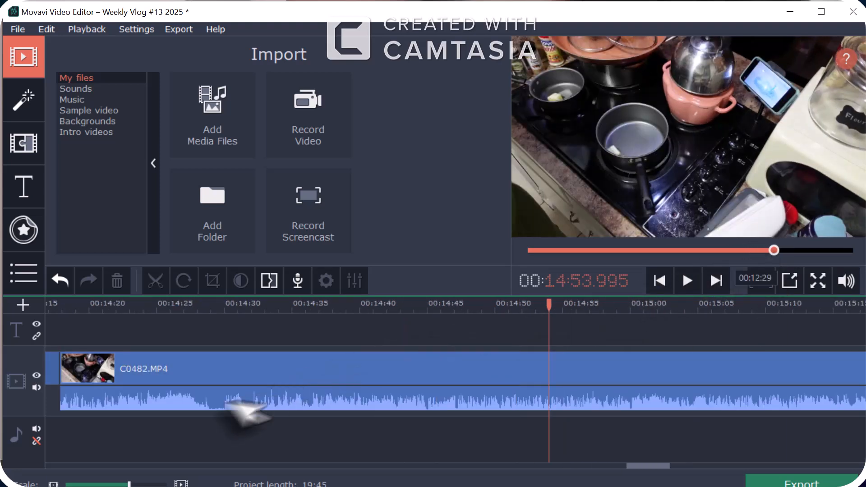
pyautogui.click(199, 404)
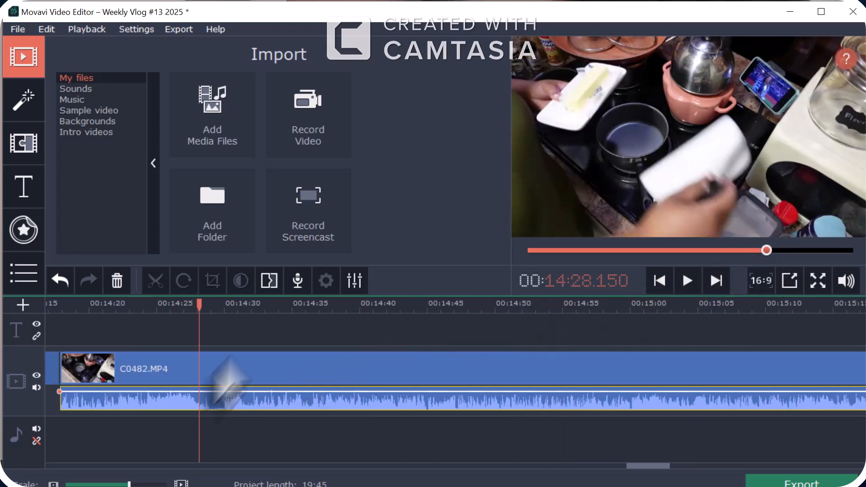
pyautogui.click(117, 282)
# Return to the start of the project and play the passage from the thumbnail image into the C0479 clip.
pyautogui.moveTo(767, 250); pyautogui.dragTo(510, 250)
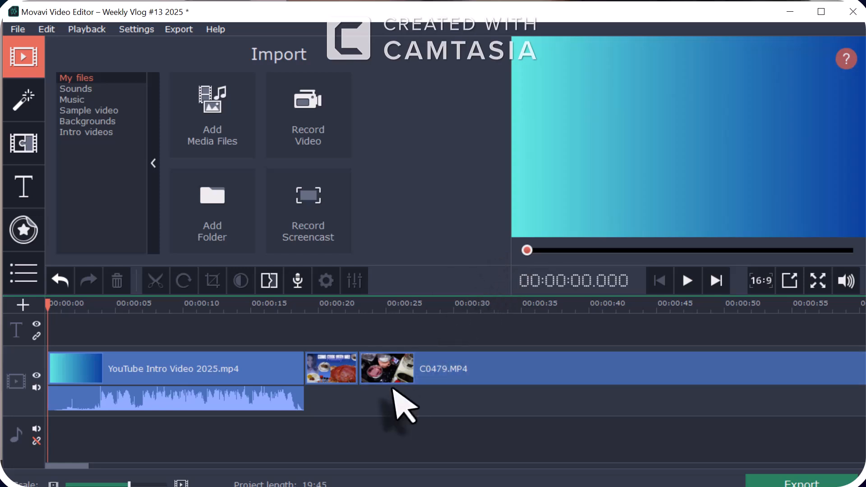
pyautogui.click(390, 378)
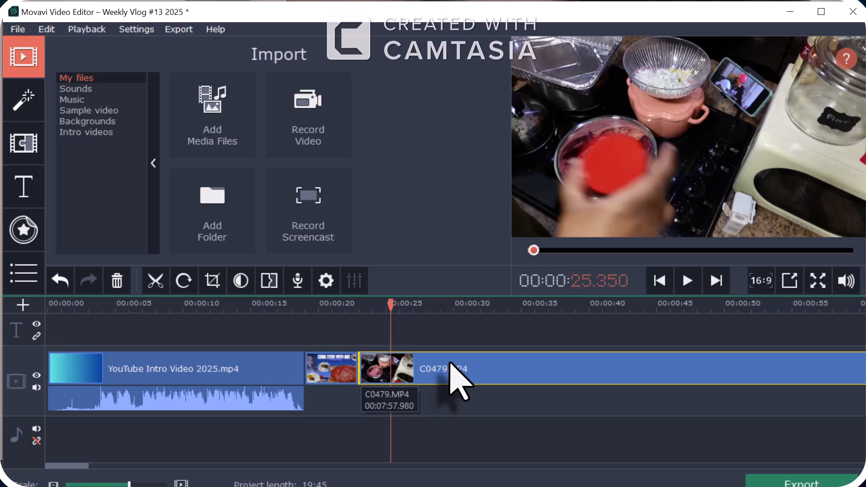
pyautogui.click(336, 375)
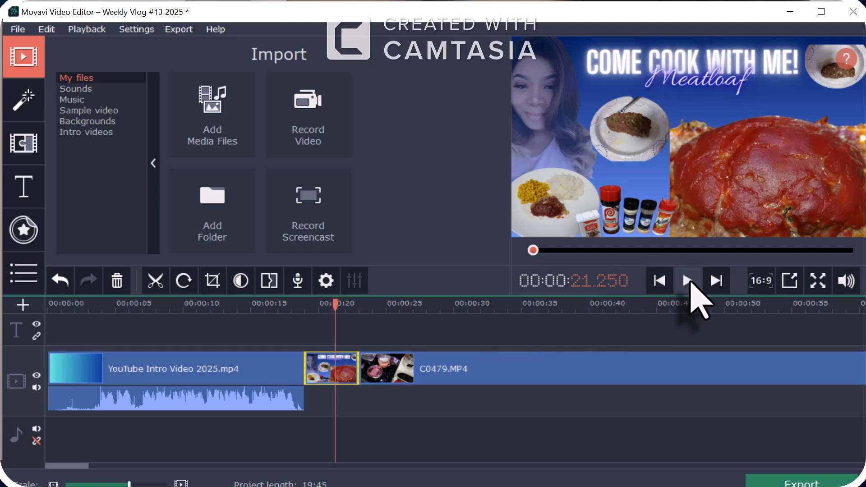
pyautogui.click(690, 281)
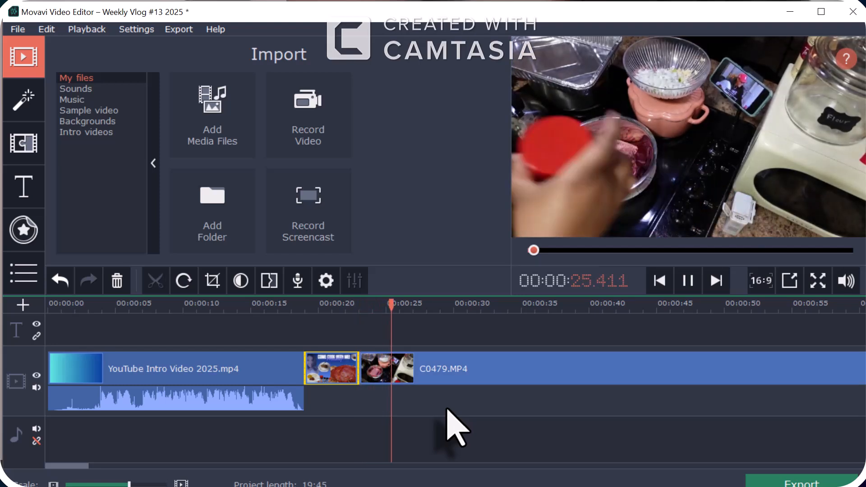
pyautogui.press('space')
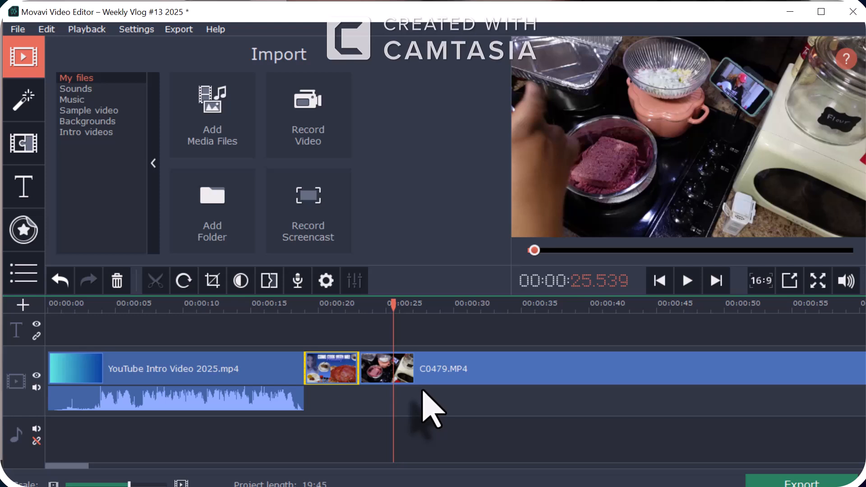
# Play the C0479 clip from near its start and skip ahead through the seasoning of the meat.
pyautogui.click(374, 371)
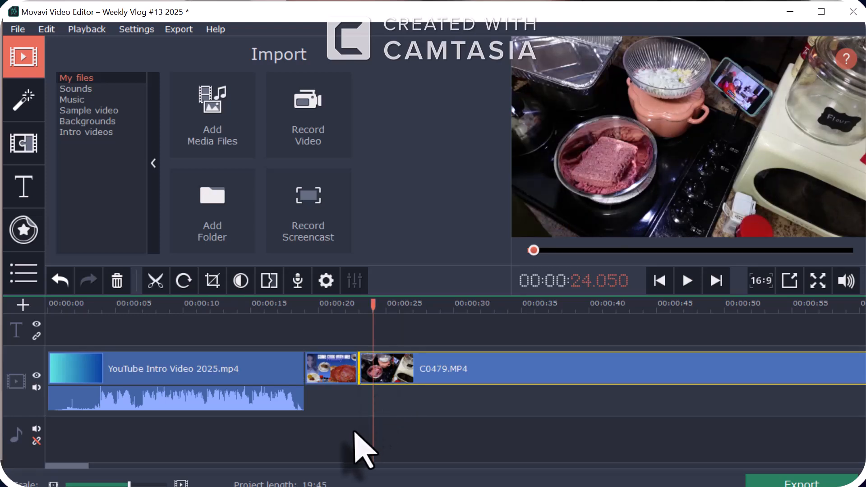
pyautogui.press('space')
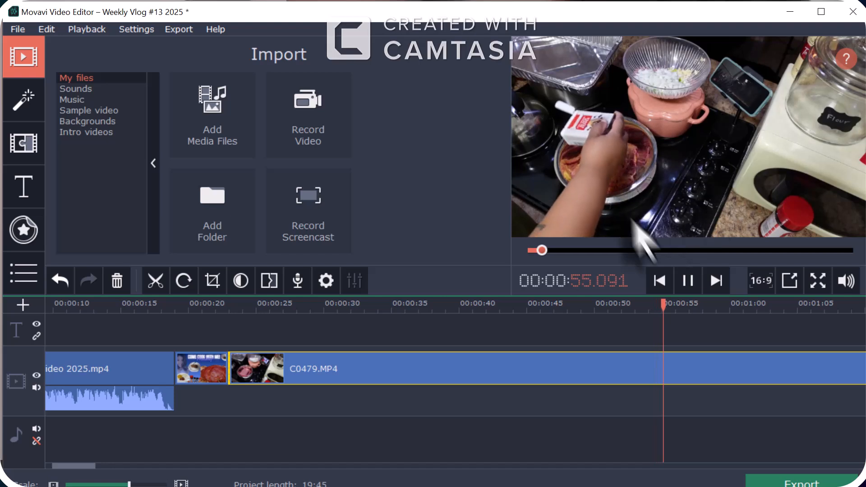
pyautogui.hscroll(1, 506, 361)
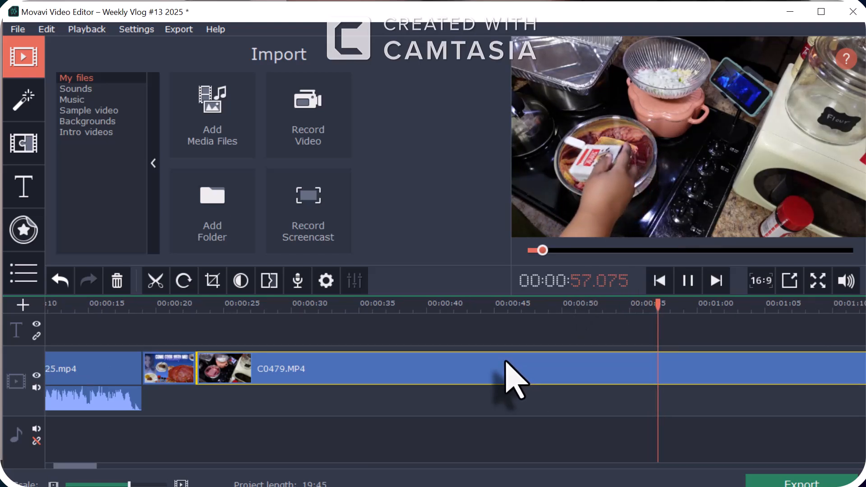
pyautogui.hscroll(7, 508, 364)
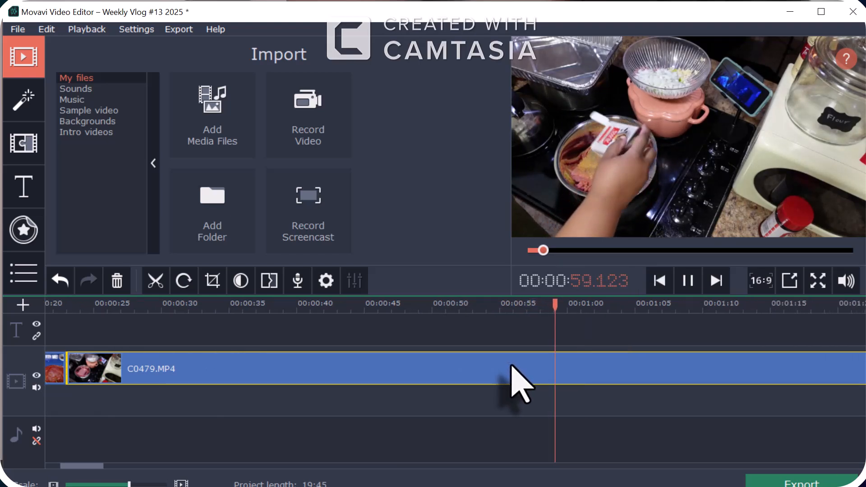
pyautogui.hscroll(1, 511, 364)
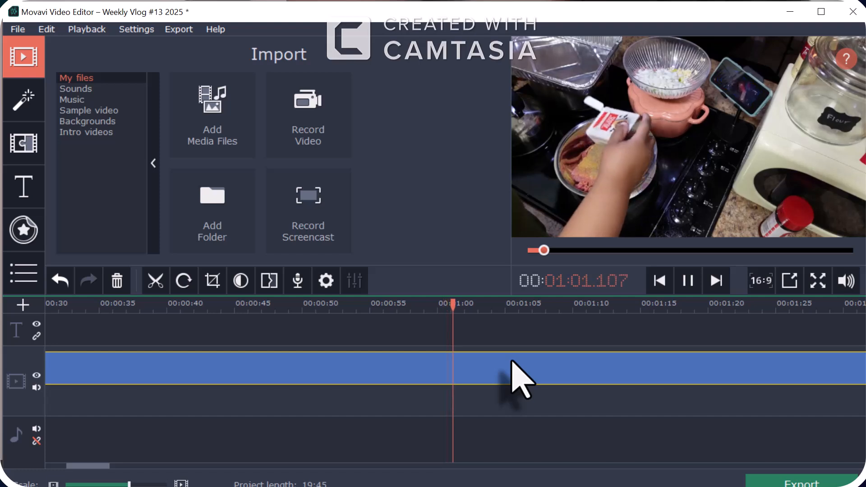
pyautogui.hscroll(8, 512, 362)
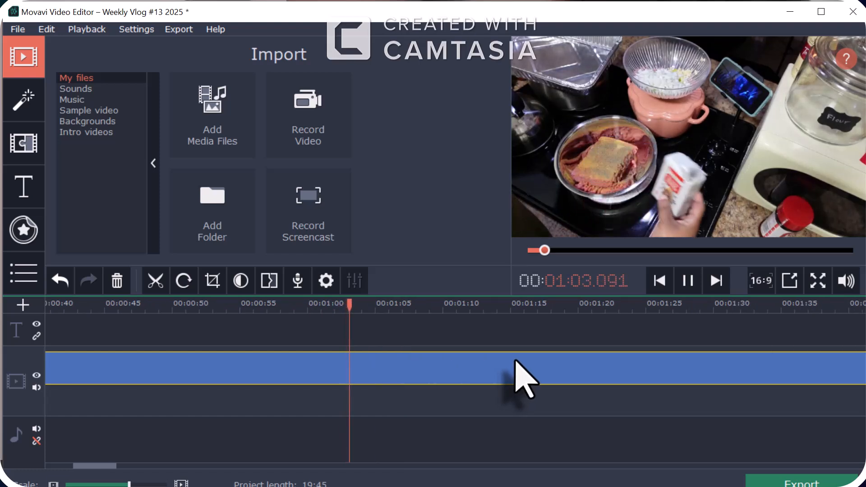
pyautogui.click(350, 365)
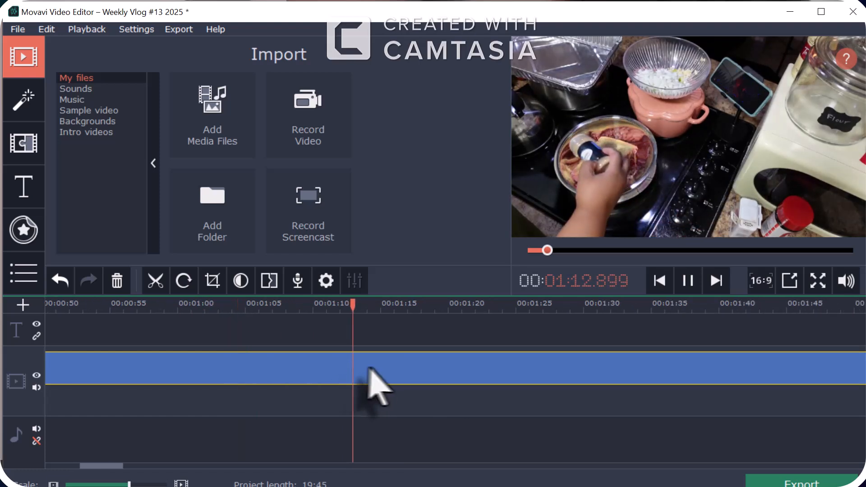
pyautogui.click(395, 366)
pyautogui.click(436, 368)
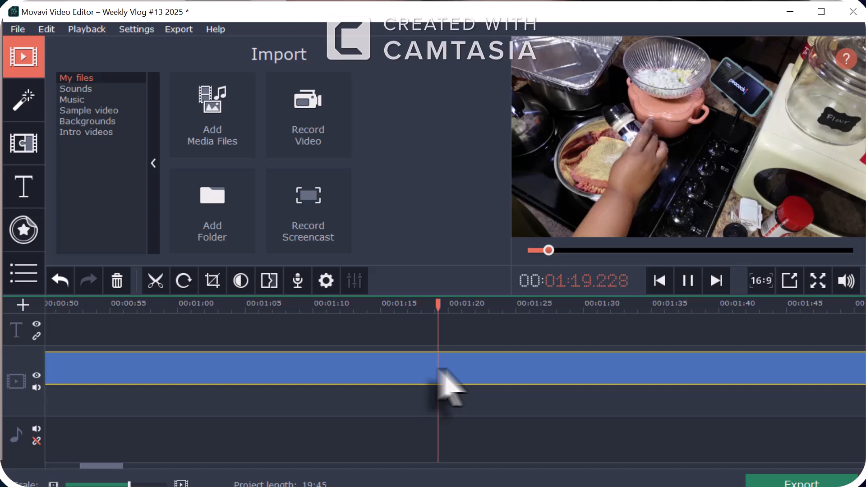
pyautogui.click(480, 370)
pyautogui.click(547, 373)
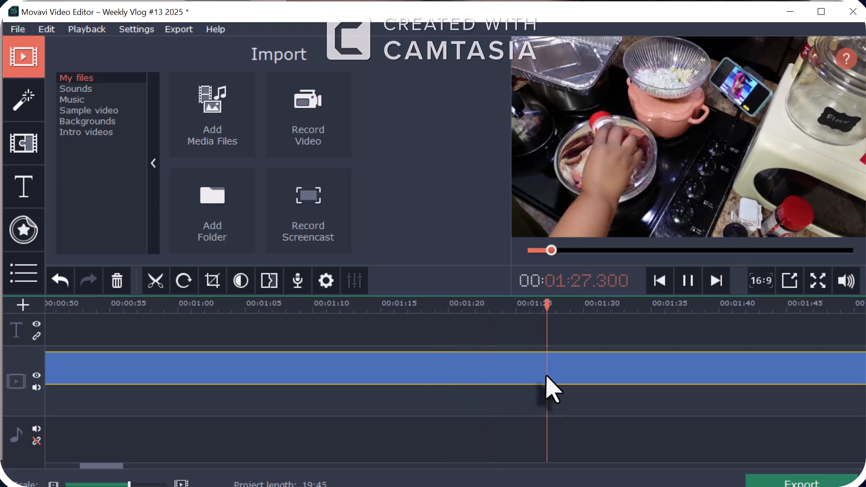
# Skip ahead past the adding of the bread crumbs and split the C0479 clip at 00:01:54.030.
pyautogui.hscroll(2, 595, 374)
pyautogui.click(595, 375)
pyautogui.hscroll(3, 668, 384)
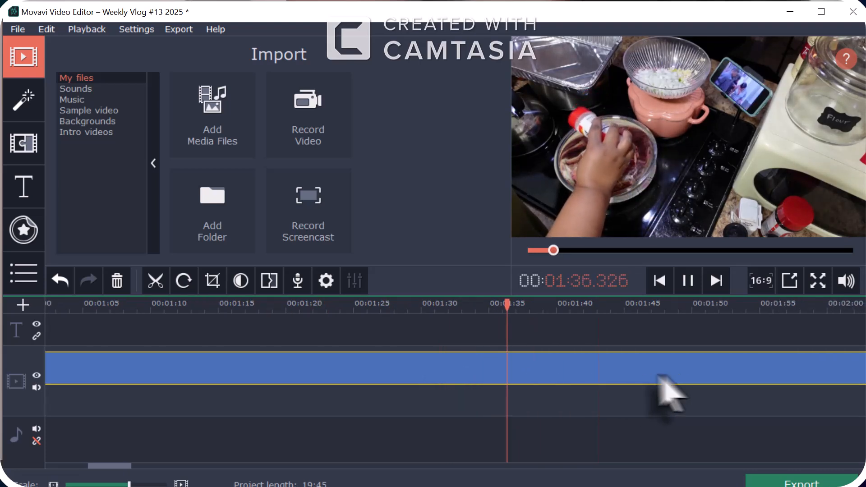
pyautogui.click(632, 374)
pyautogui.hscroll(2, 650, 375)
pyautogui.hscroll(2, 645, 374)
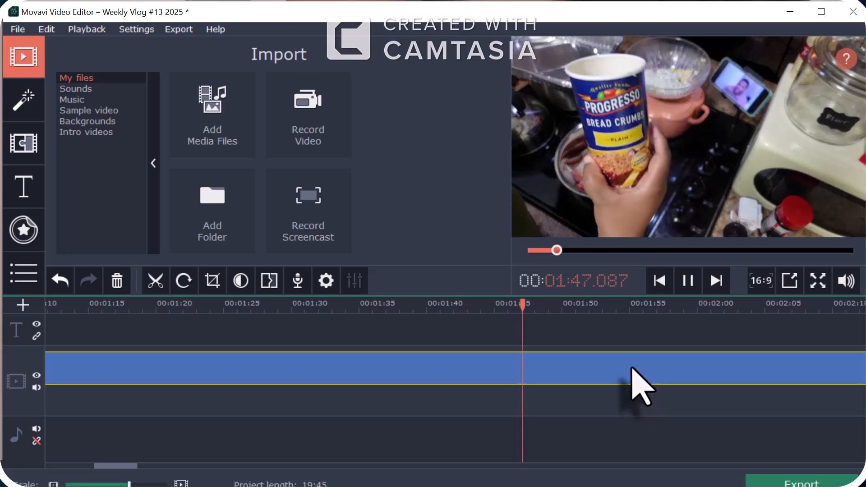
pyautogui.click(635, 381)
pyautogui.click(598, 368)
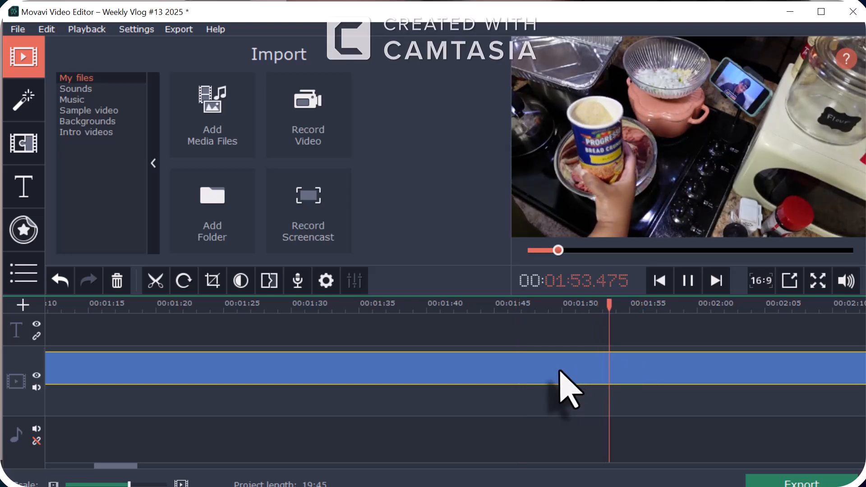
pyautogui.press('space')
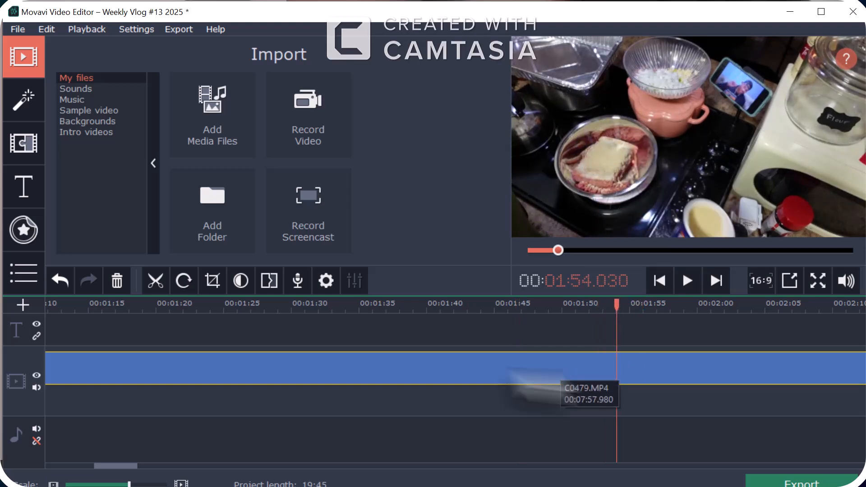
pyautogui.click(155, 284)
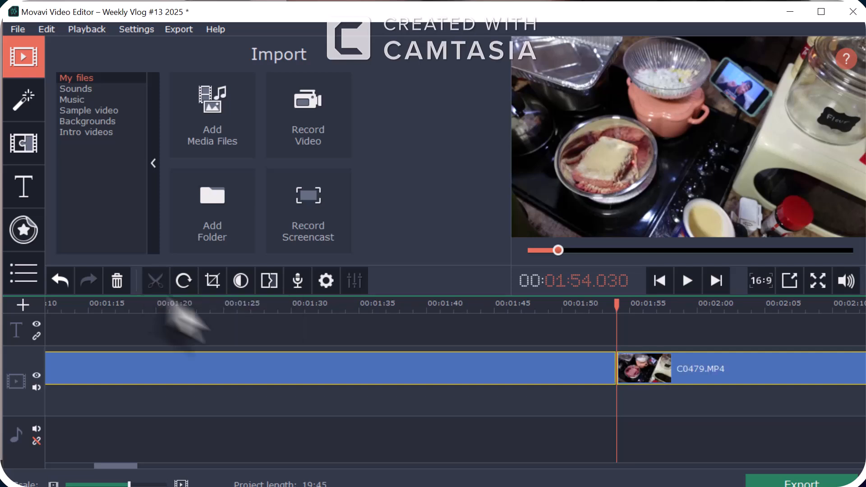
# Review the footage after the cut and split the C0479 clip again at 00:02:07.800, just before the milk is brought in.
pyautogui.press('space')
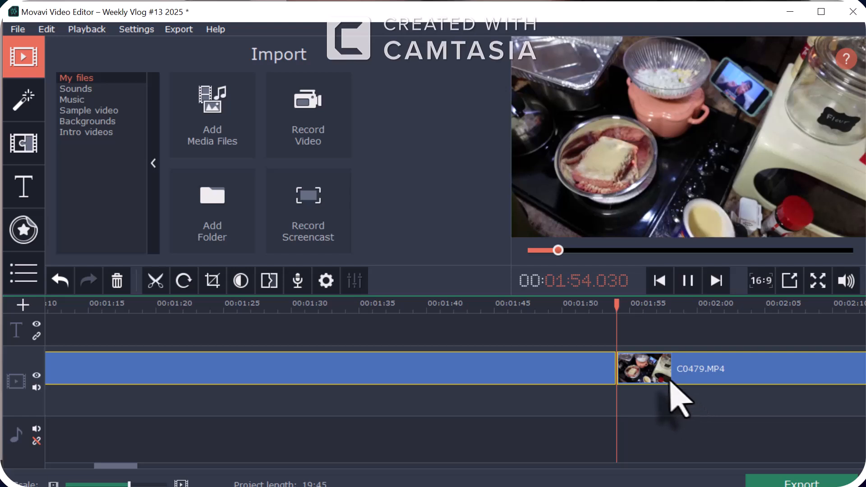
pyautogui.click(636, 383)
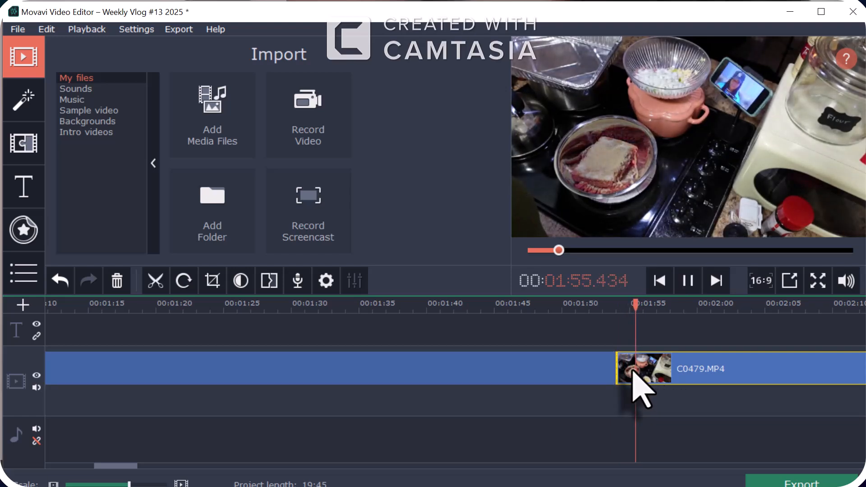
pyautogui.scroll(-3, 639, 388)
pyautogui.scroll(-3, 635, 372)
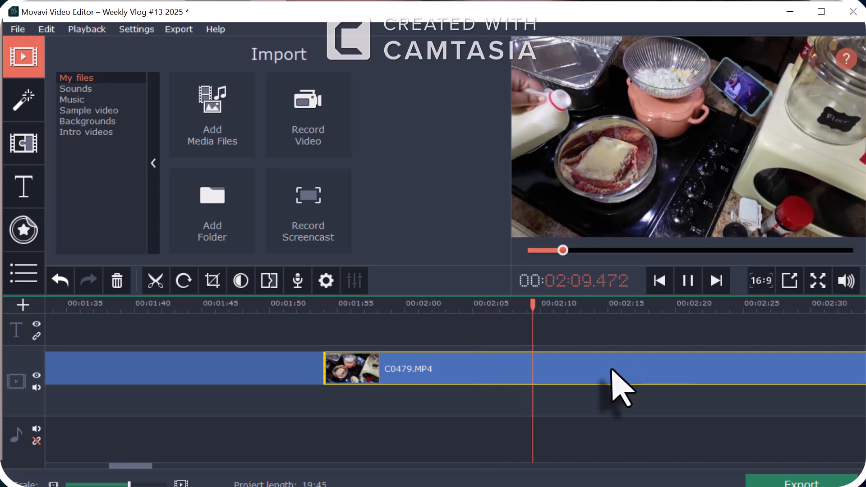
pyautogui.click(450, 367)
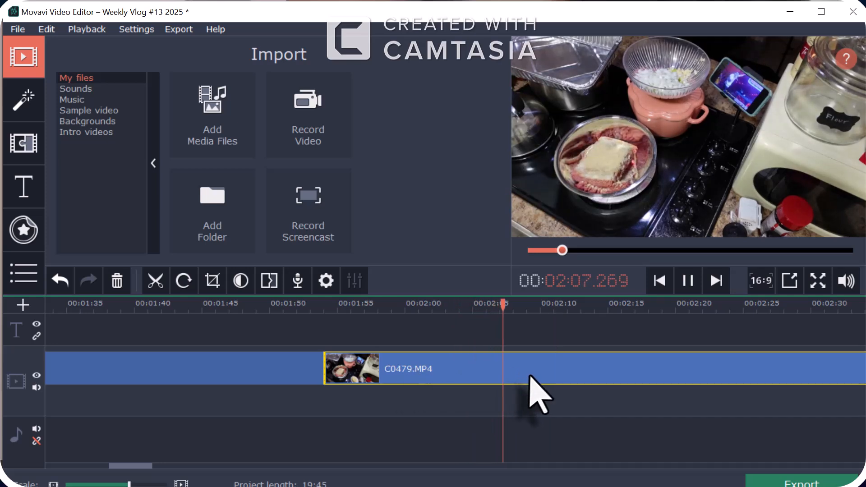
pyautogui.press('space')
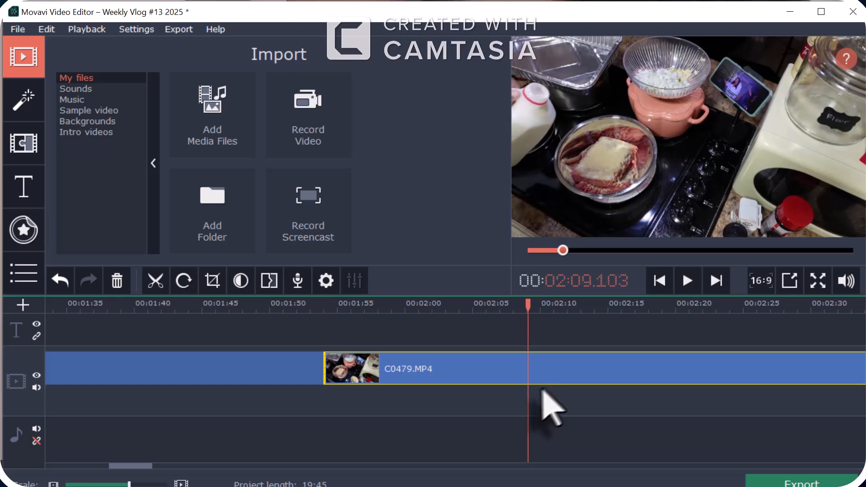
pyautogui.click(520, 375)
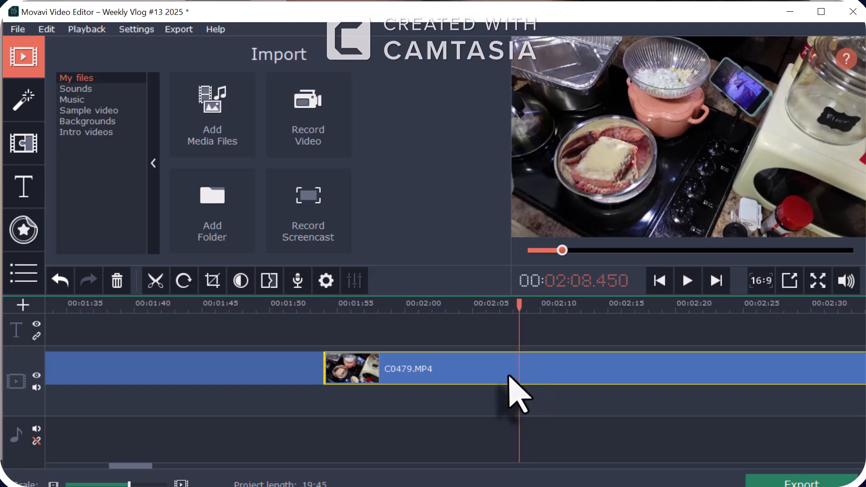
pyautogui.click(510, 373)
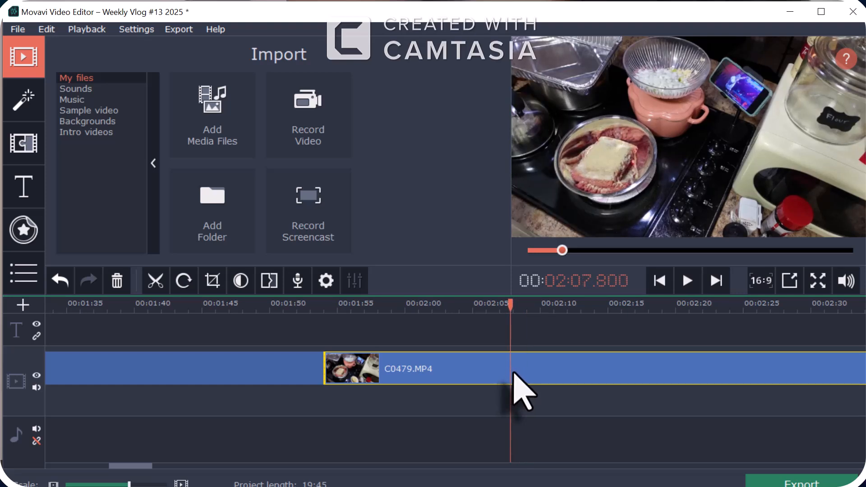
pyautogui.click(157, 282)
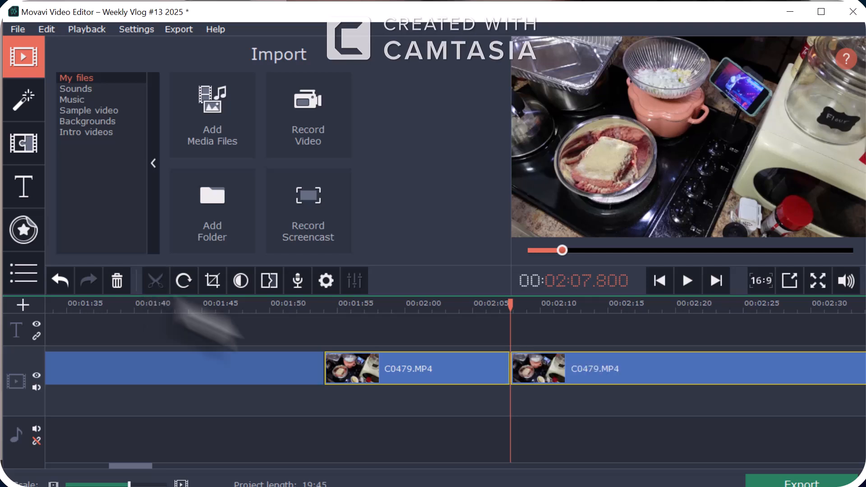
# Delete the idle C0479 segment between the two cuts and play the footage across the join.
pyautogui.click(389, 373)
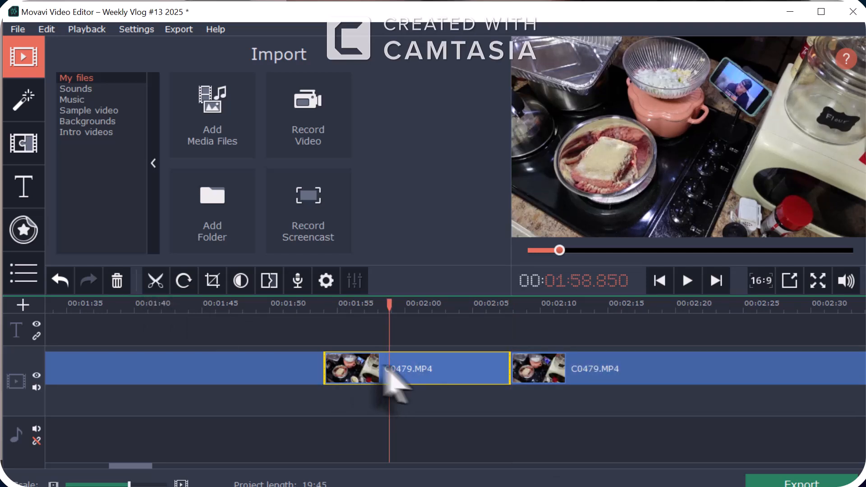
pyautogui.click(117, 281)
pyautogui.click(295, 379)
pyautogui.press('space')
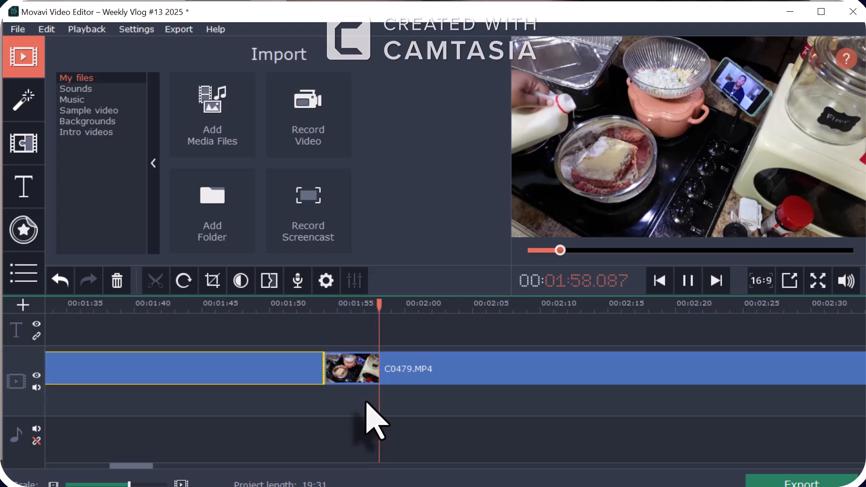
# Find the moment right after the milk is poured and split the C0479 clip at 00:01:59.639.
pyautogui.hscroll(3, 390, 412)
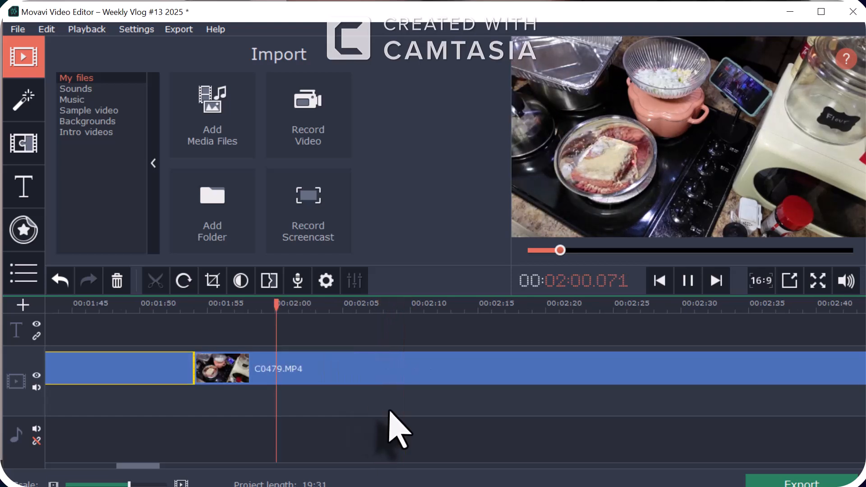
pyautogui.click(265, 374)
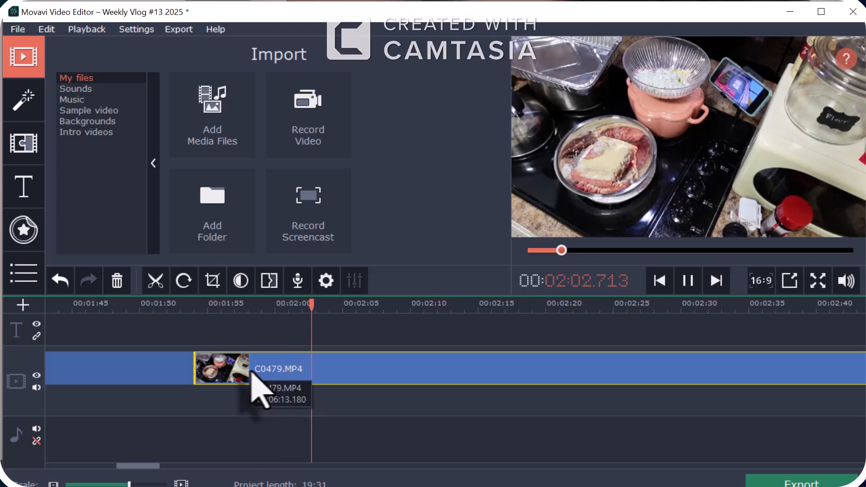
pyautogui.click(252, 371)
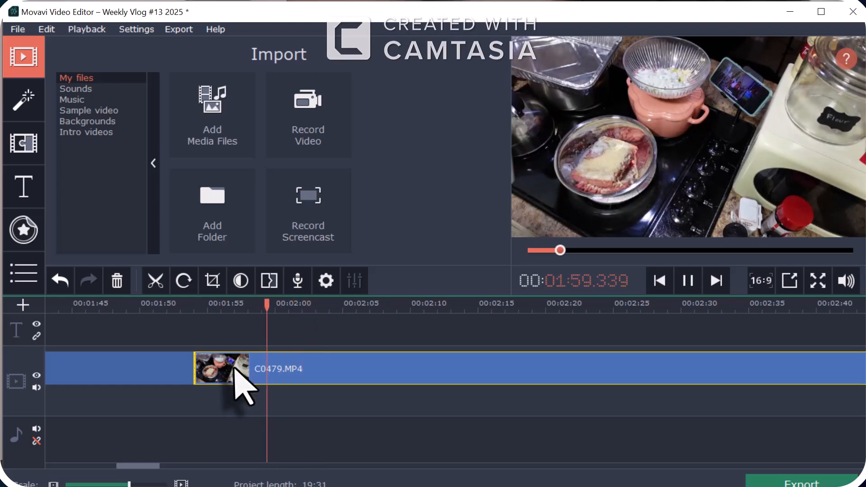
pyautogui.click(247, 371)
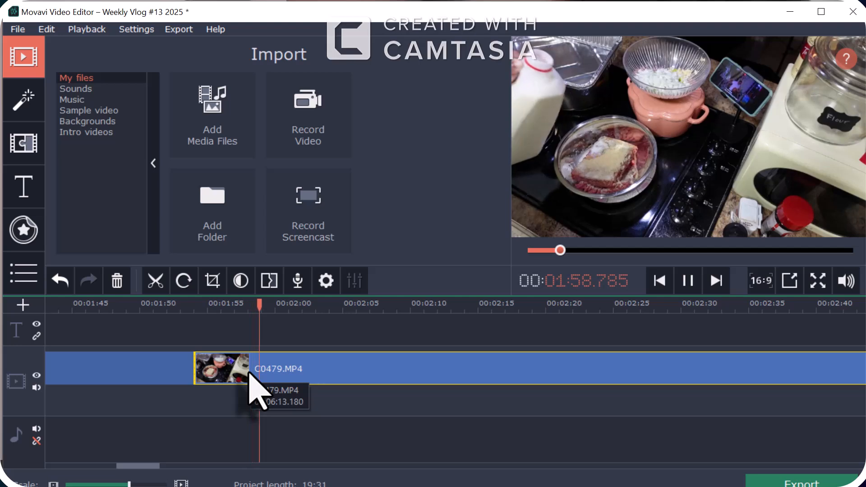
pyautogui.press('space')
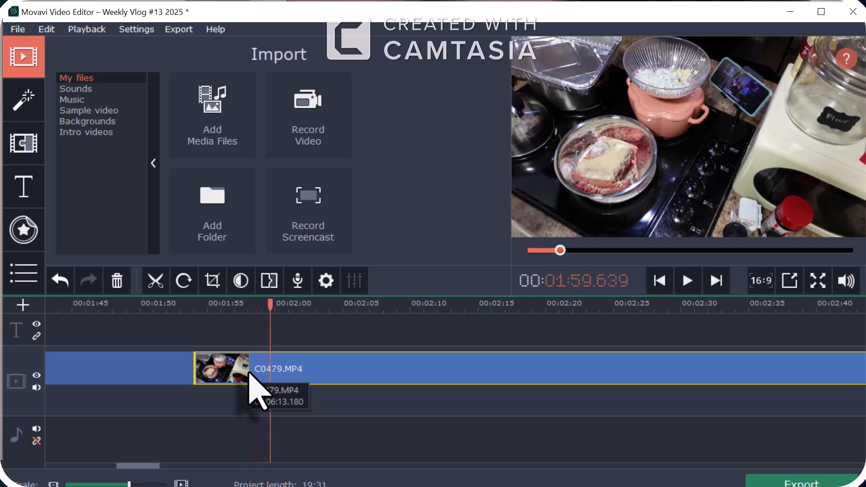
pyautogui.click(156, 280)
# Play past the milk cut, locate the moment just before the egg is brought in, and split the C0479 clip at 00:02:10.100.
pyautogui.press('space')
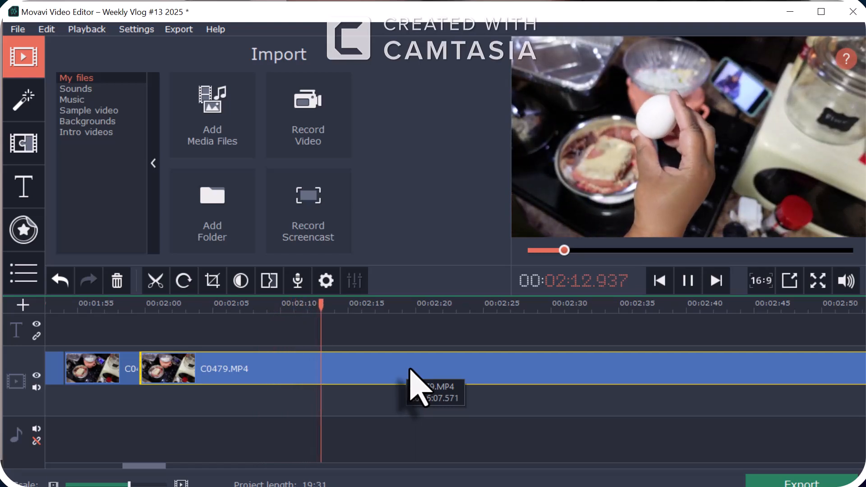
pyautogui.press('space')
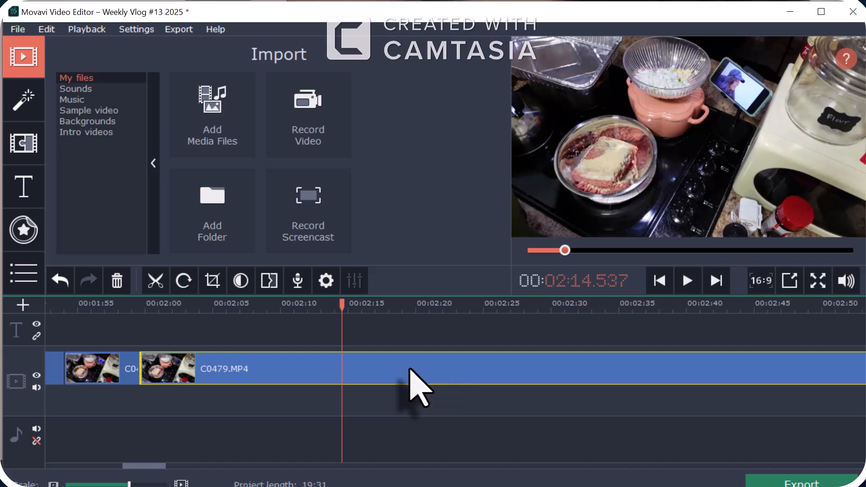
pyautogui.click(337, 372)
pyautogui.moveTo(331, 374); pyautogui.dragTo(313, 373)
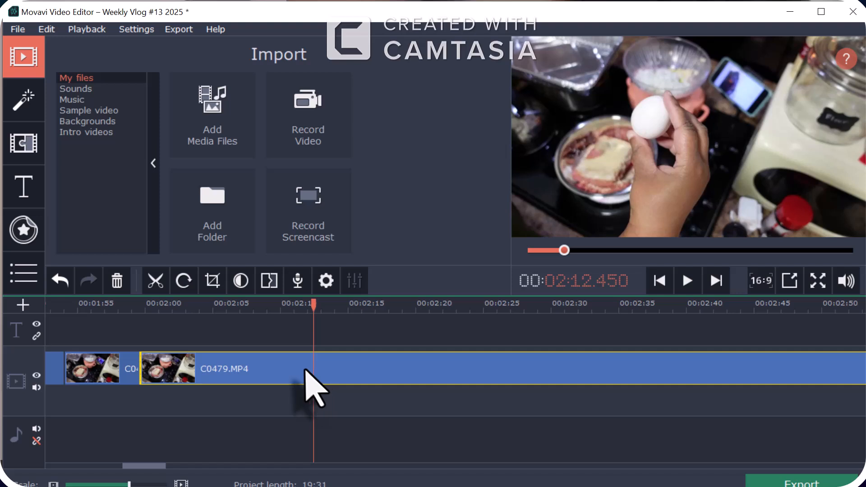
pyautogui.click(305, 369)
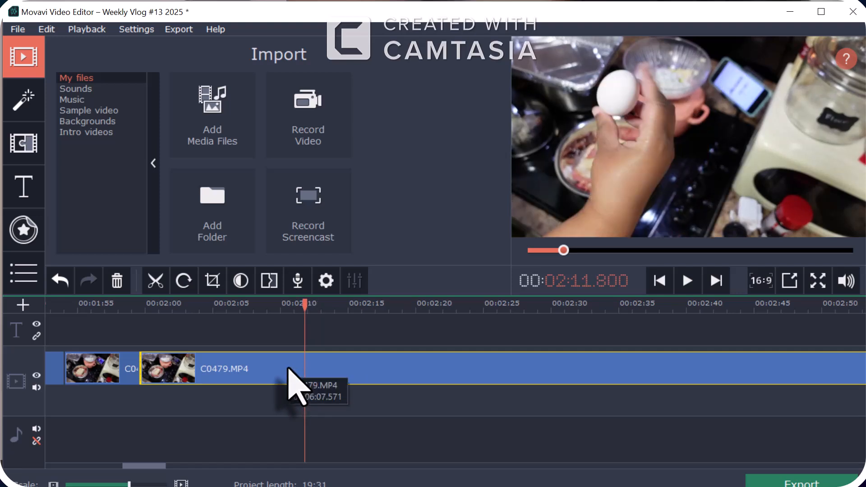
pyautogui.click(289, 369)
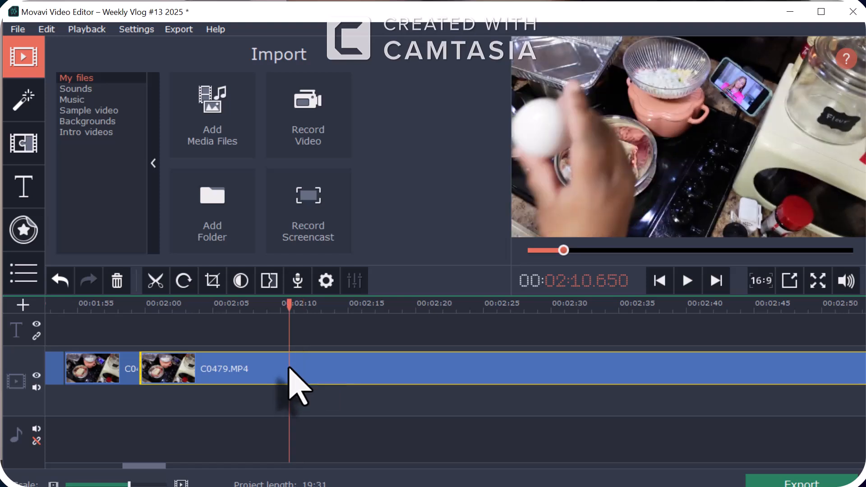
pyautogui.click(282, 369)
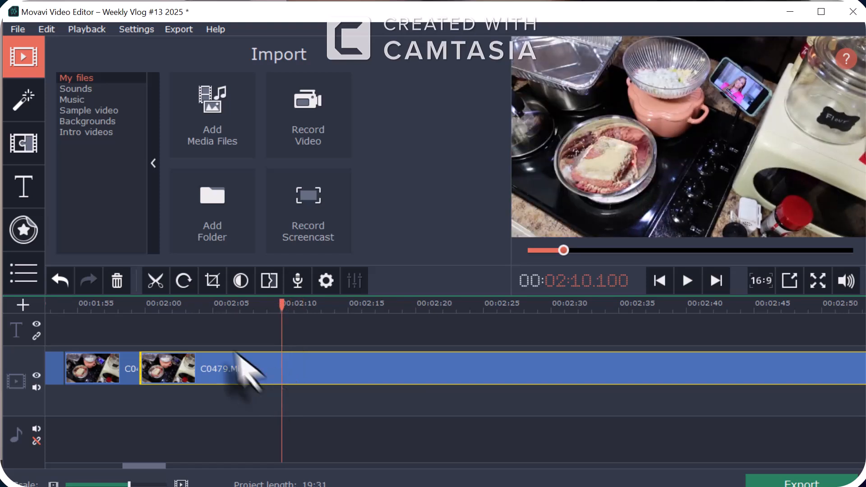
pyautogui.click(156, 281)
# Delete the idle C0479 segment between the milk and the egg and play the footage across the join.
pyautogui.click(191, 378)
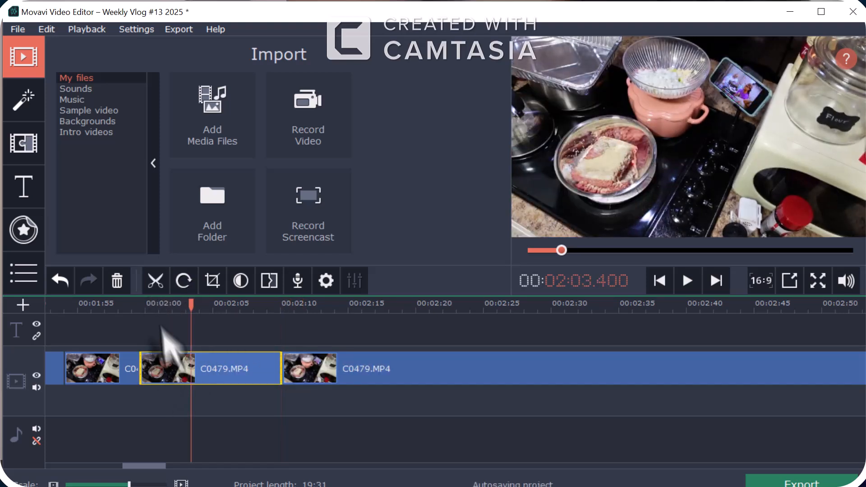
pyautogui.click(117, 281)
pyautogui.click(113, 375)
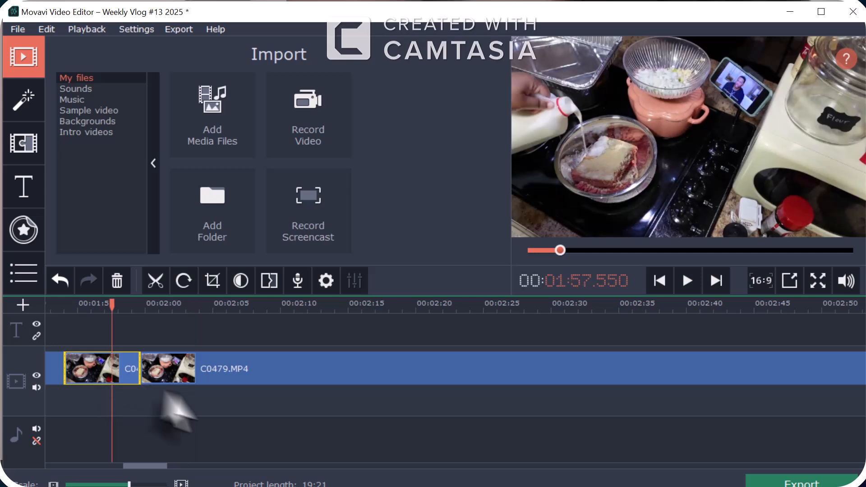
pyautogui.press('space')
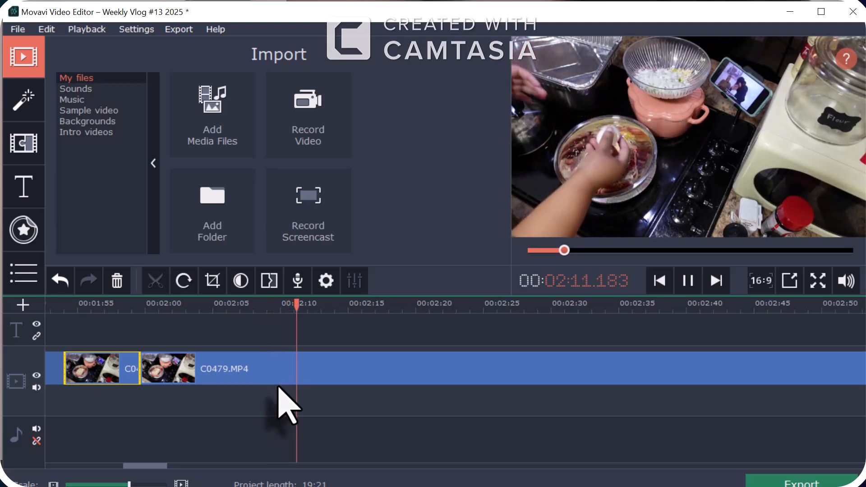
# Find the moment right after the egg is added and the hand leaves the frame, and split the C0479 clip at 00:02:11.891.
pyautogui.press('space')
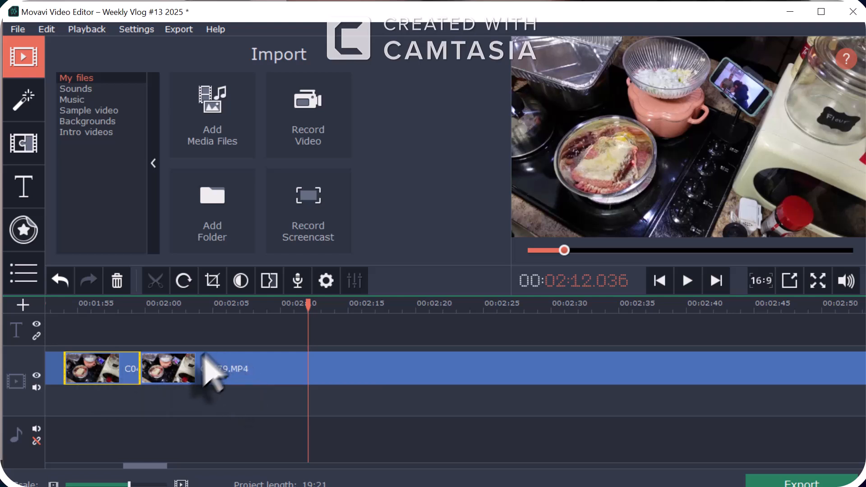
pyautogui.click(303, 365)
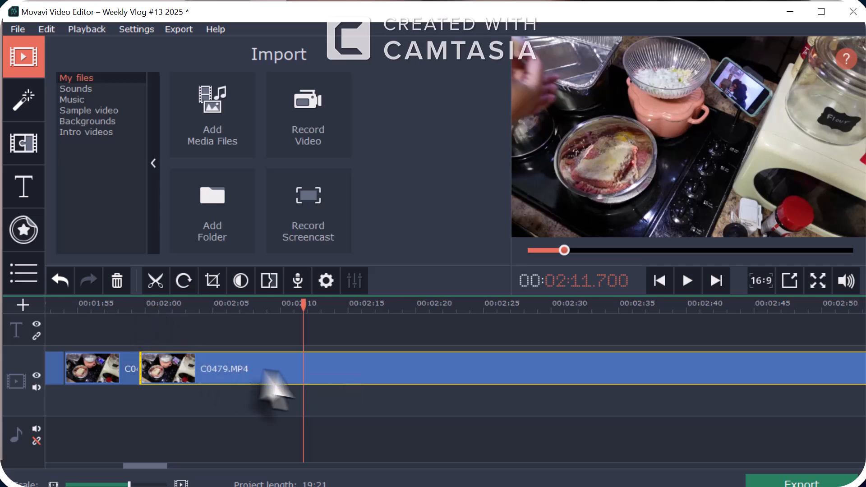
pyautogui.click(297, 369)
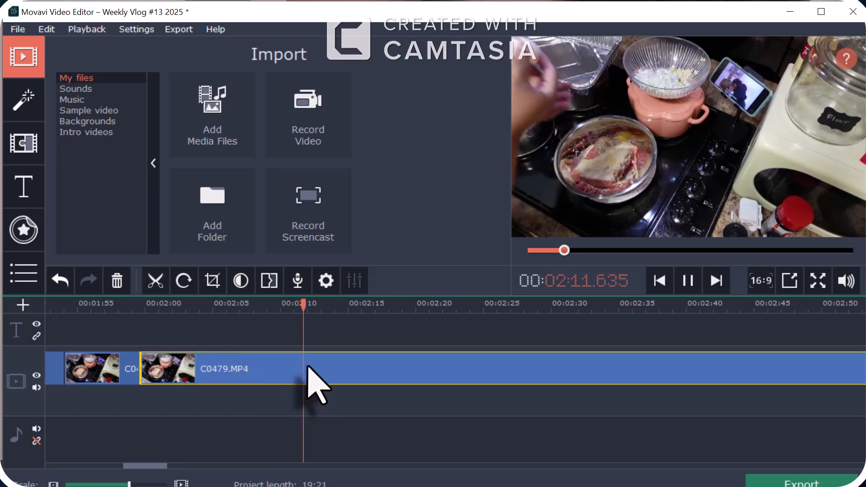
pyautogui.press('space')
pyautogui.click(159, 287)
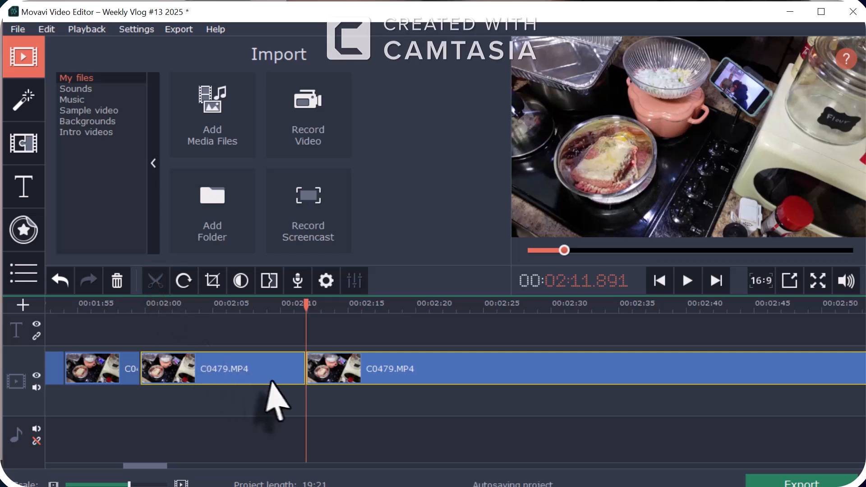
# Review the footage after the egg and split the C0479 clip again at 00:02:57.443, where the hands take hold of the bowl.
pyautogui.click(273, 383)
pyautogui.press('space')
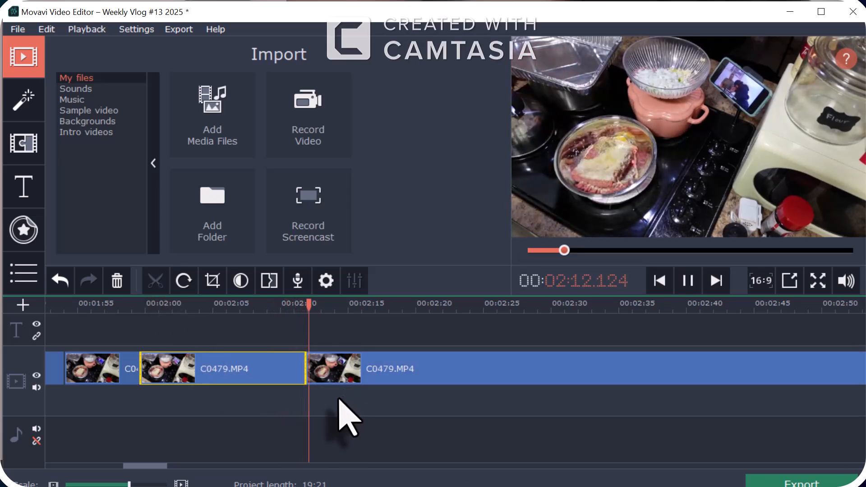
pyautogui.click(315, 371)
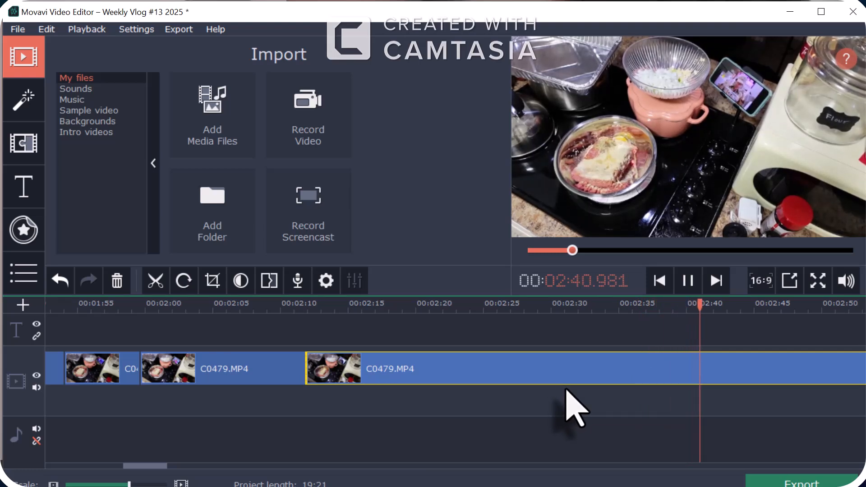
pyautogui.scroll(-2, 585, 398)
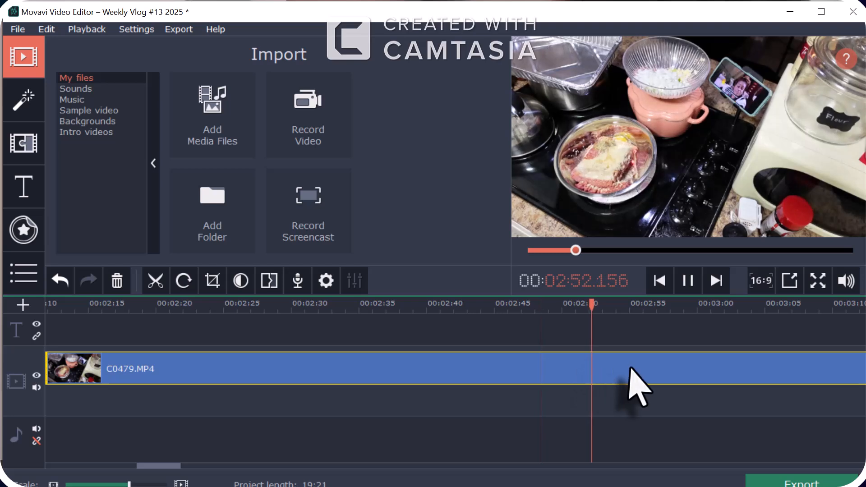
pyautogui.click(662, 375)
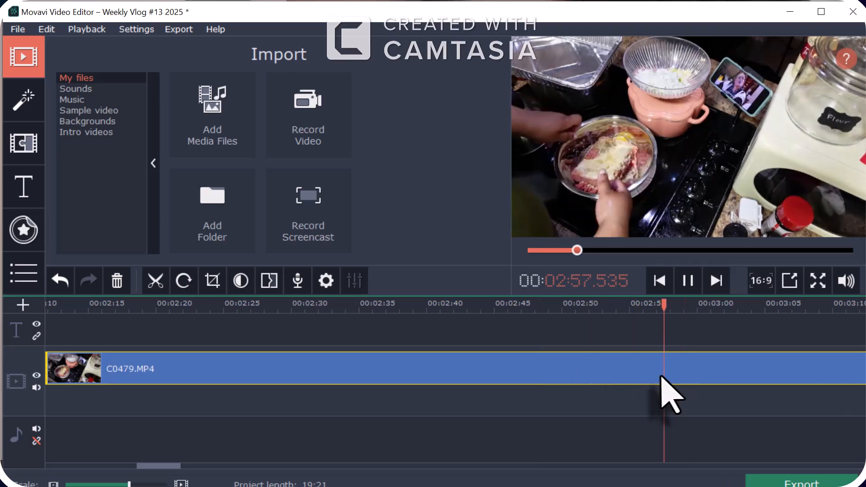
pyautogui.click(645, 377)
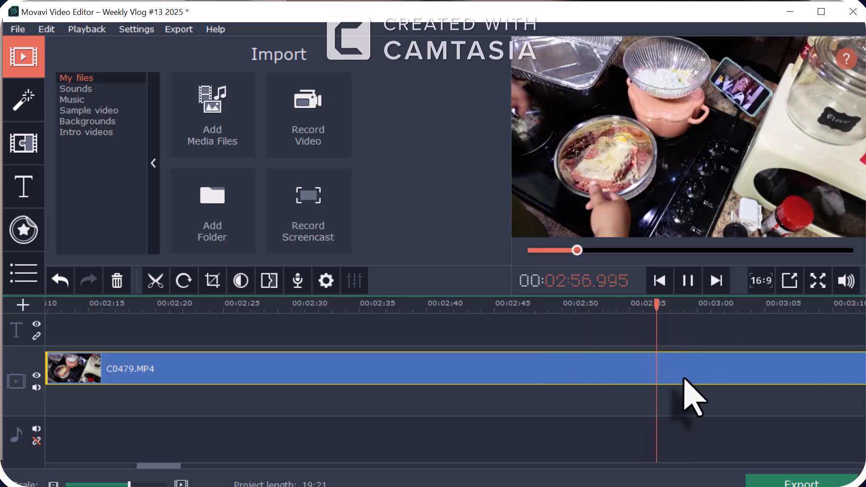
pyautogui.press('space')
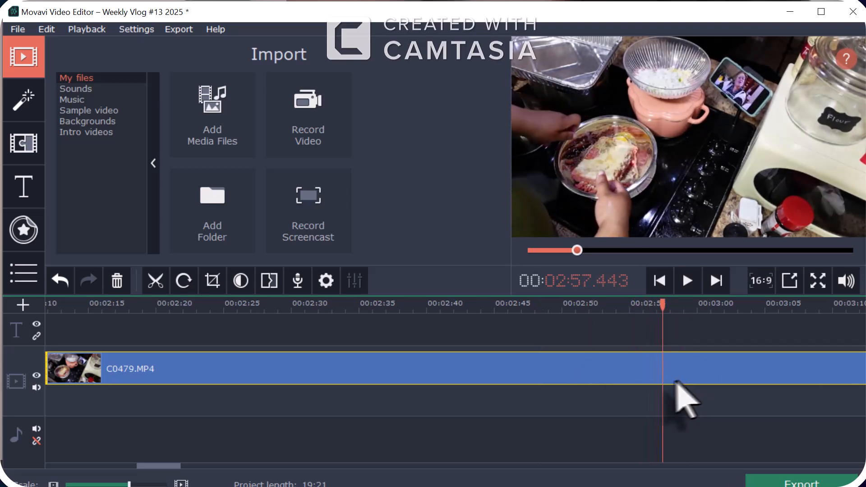
pyautogui.click(154, 284)
# Delete the idle C0479 segment between the egg and the start of mixing and play across the join.
pyautogui.click(153, 368)
pyautogui.scroll(2, 159, 387)
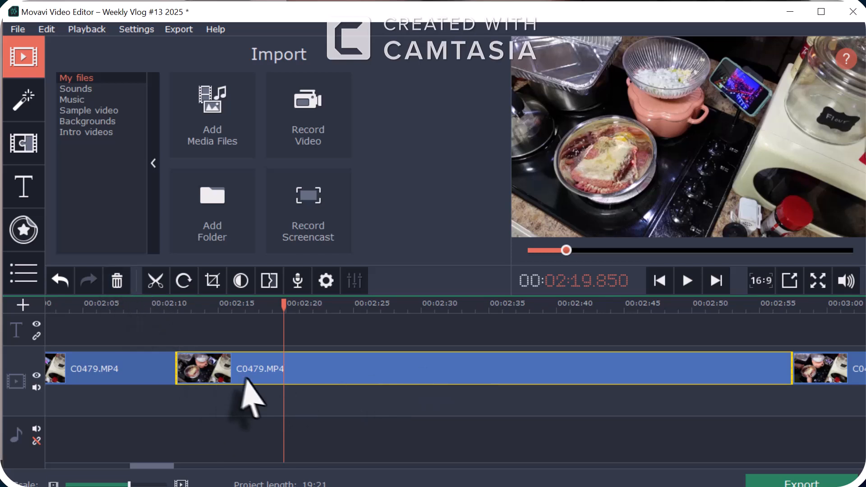
pyautogui.click(117, 280)
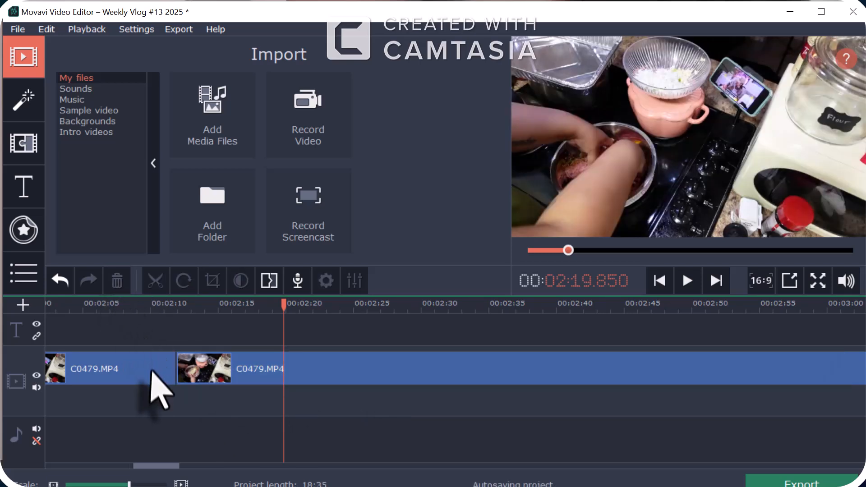
pyautogui.click(153, 368)
pyautogui.press('space')
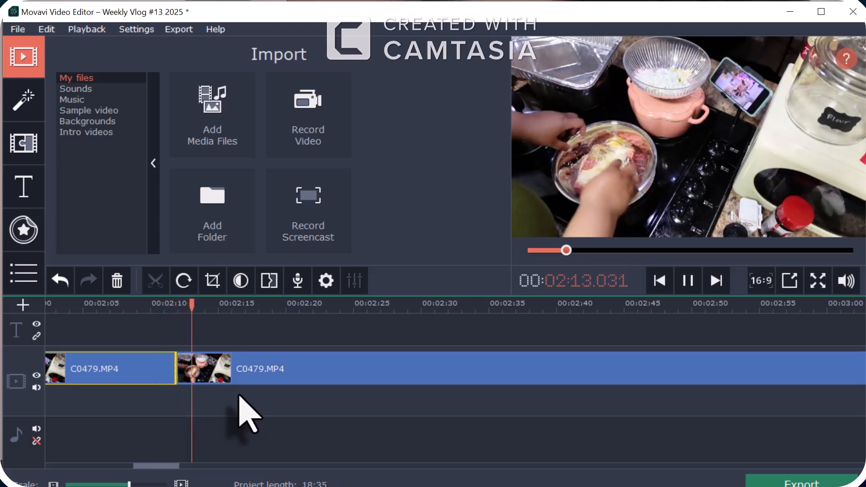
# Skim ahead through the mixing and vegetable-adding footage in C0479 to find where the mixing ends.
pyautogui.click(206, 374)
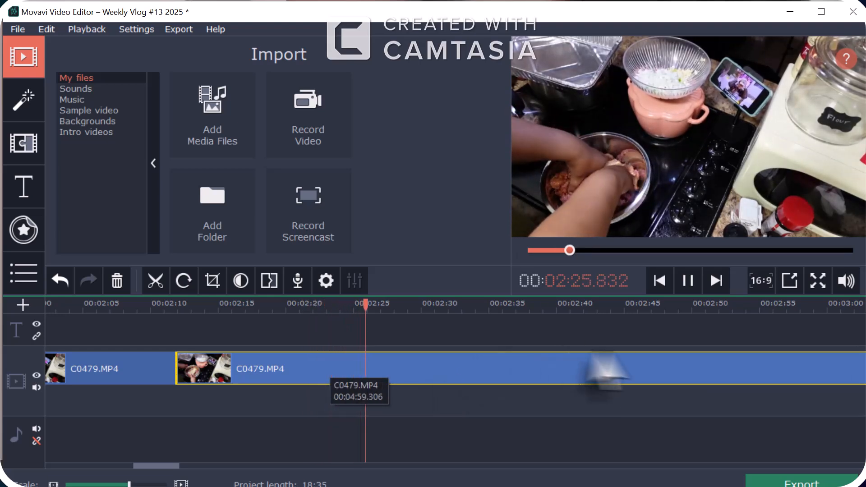
pyautogui.click(559, 368)
pyautogui.click(615, 367)
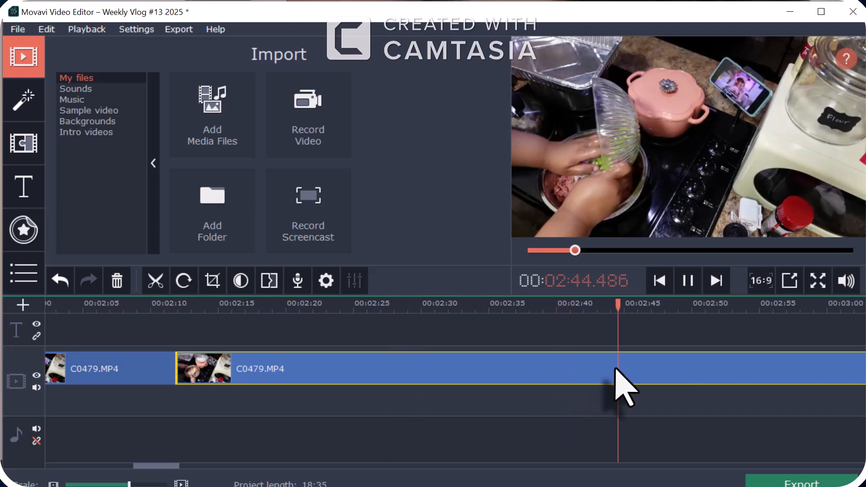
pyautogui.click(661, 368)
pyautogui.click(700, 374)
pyautogui.click(754, 377)
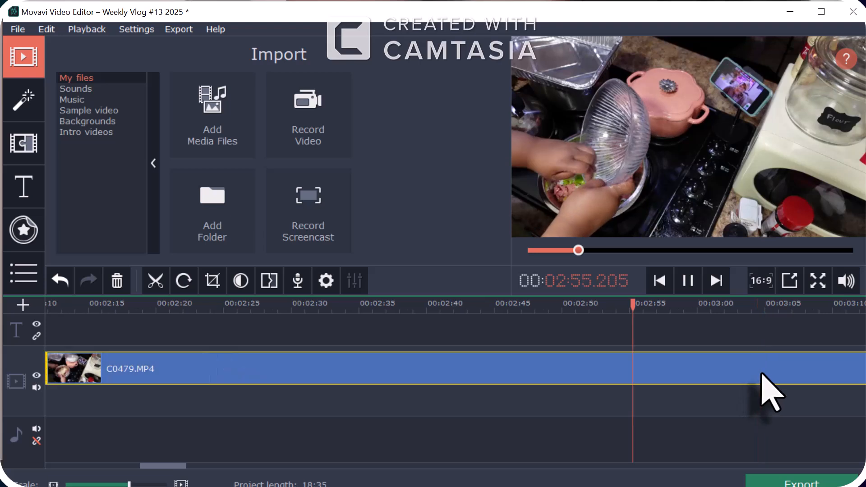
pyautogui.click(720, 368)
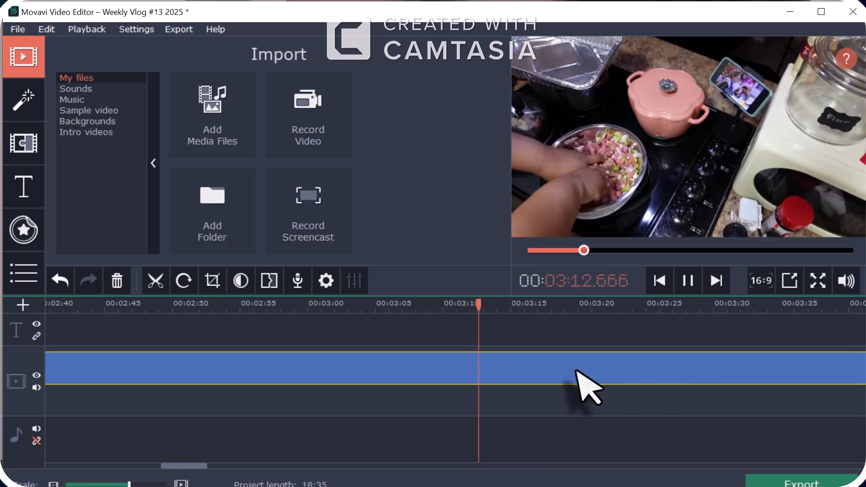
pyautogui.click(605, 368)
pyautogui.click(673, 374)
pyautogui.click(692, 377)
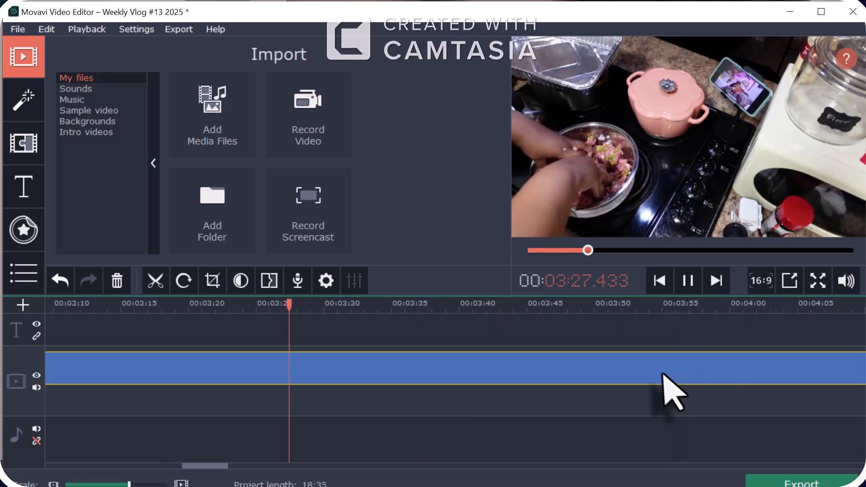
pyautogui.click(663, 373)
pyautogui.click(670, 375)
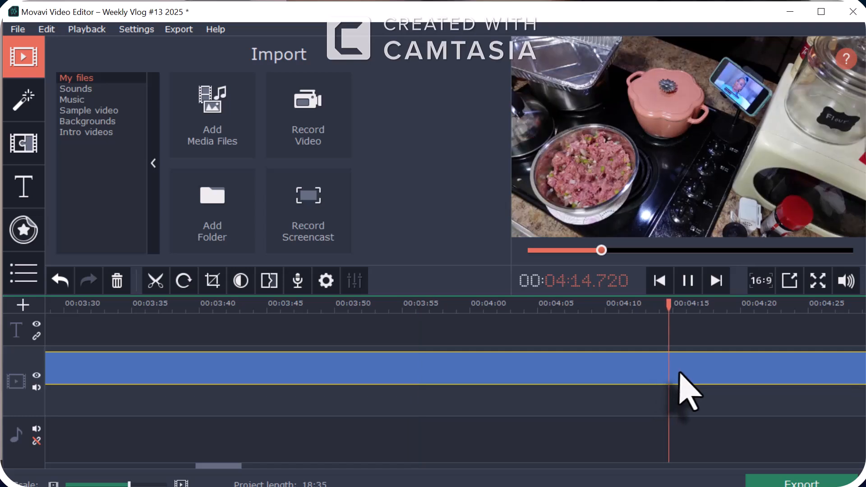
# Work back to the end of the meat mixing and split the C0479 clip at 00:03:55.154.
pyautogui.click(600, 375)
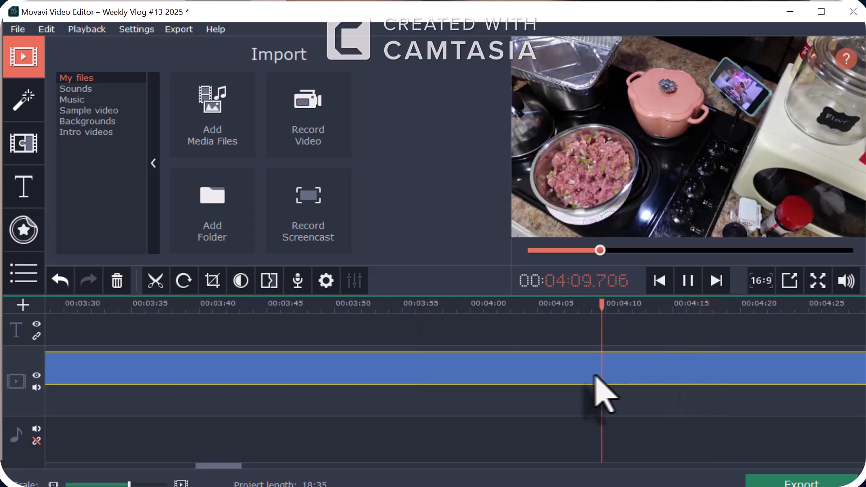
pyautogui.click(546, 376)
pyautogui.click(454, 378)
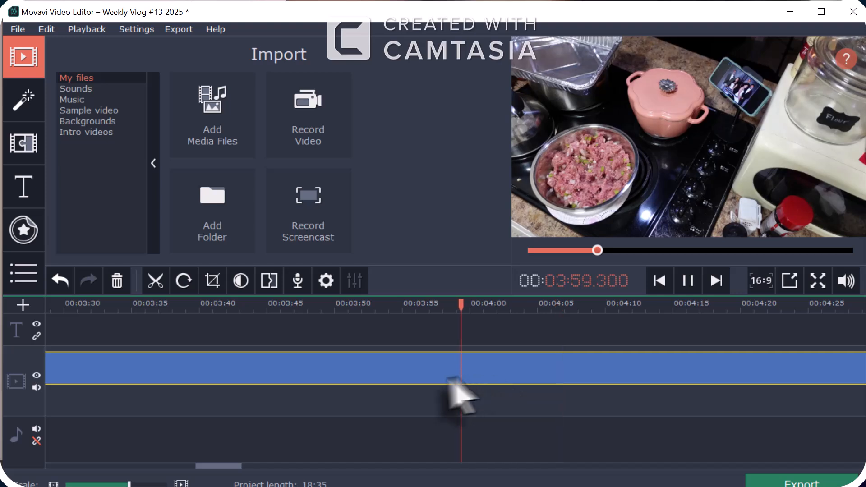
pyautogui.click(371, 380)
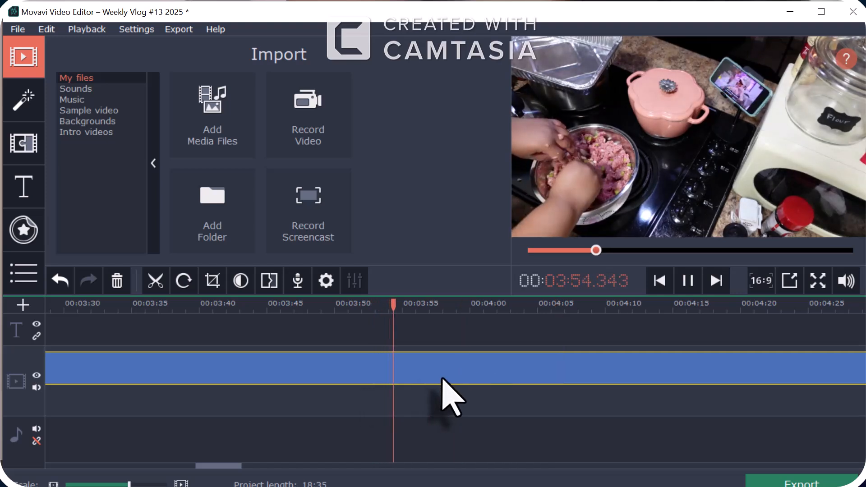
pyautogui.press('space')
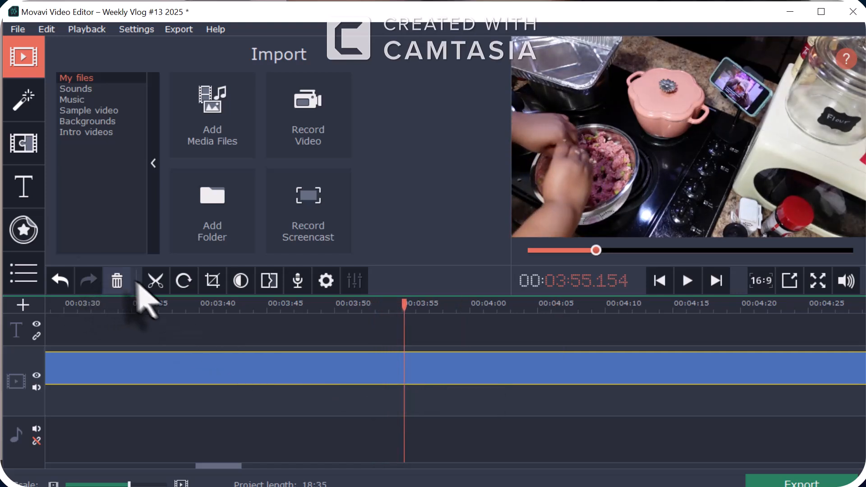
pyautogui.click(155, 283)
# Review the footage after the mixing and split the C0479 clip at 00:04:19.350, just before the seasoning bottle comes in.
pyautogui.click(417, 368)
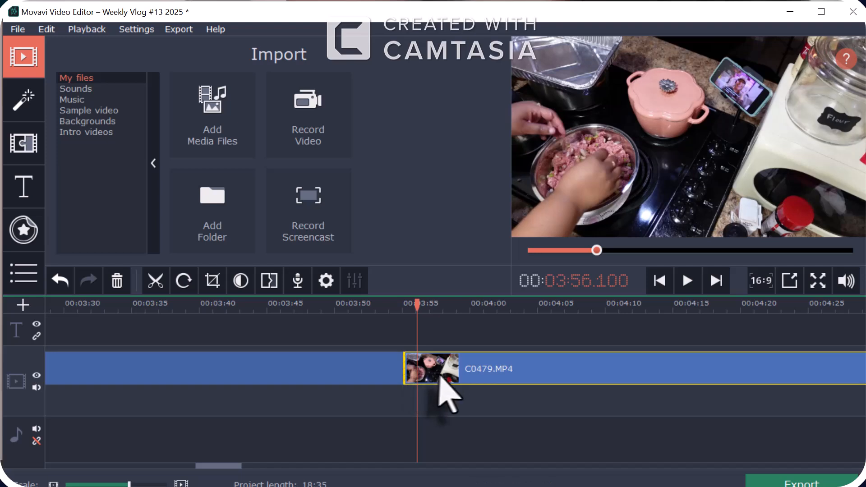
pyautogui.press('space')
pyautogui.scroll(-2, 497, 384)
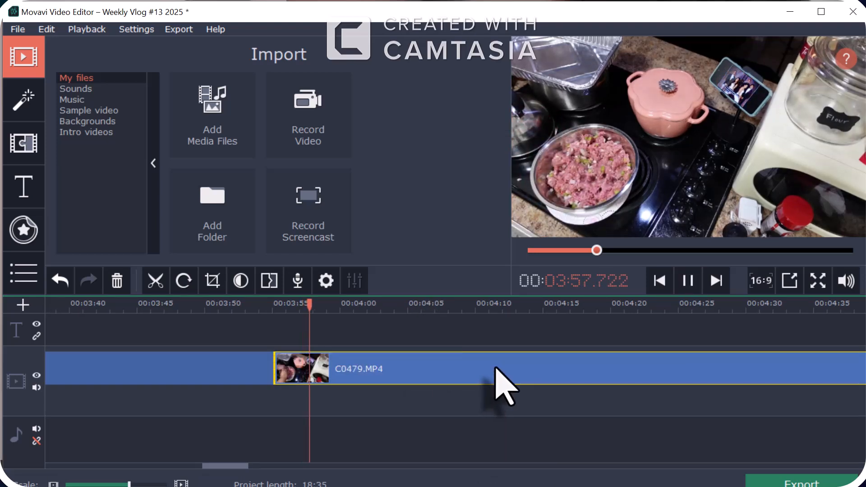
pyautogui.click(456, 374)
pyautogui.click(494, 366)
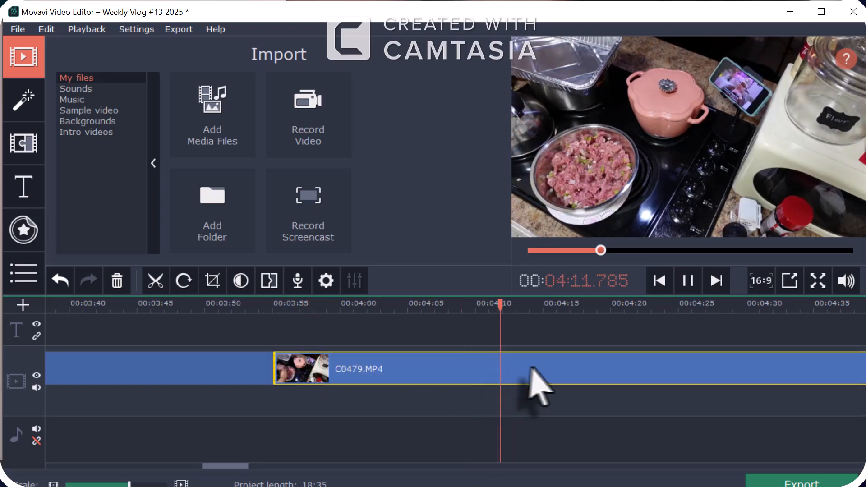
pyautogui.click(539, 368)
pyautogui.press('space')
pyautogui.click(593, 368)
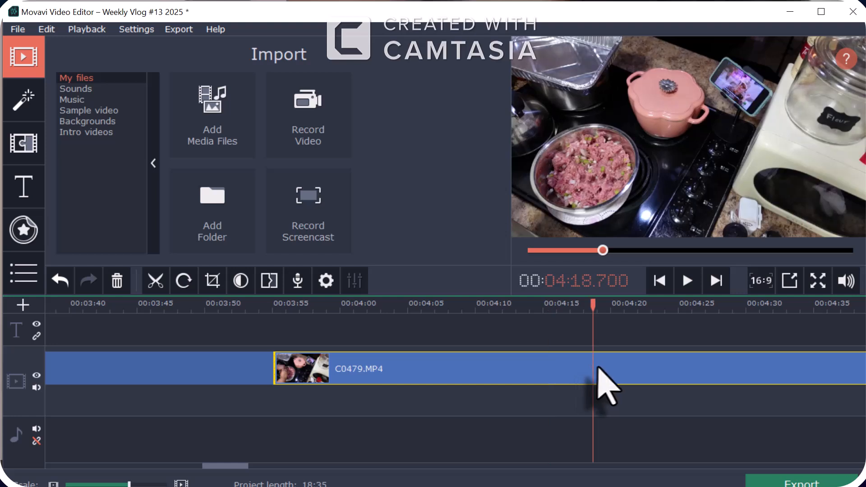
pyautogui.press('space')
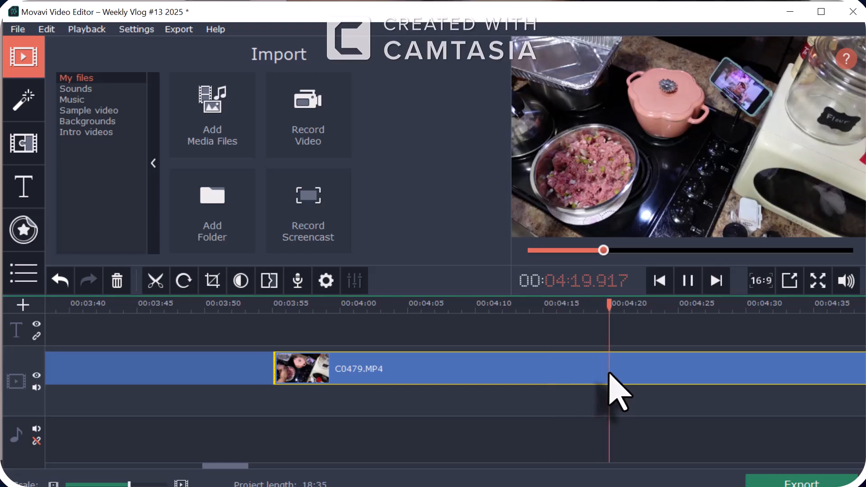
pyautogui.press('space')
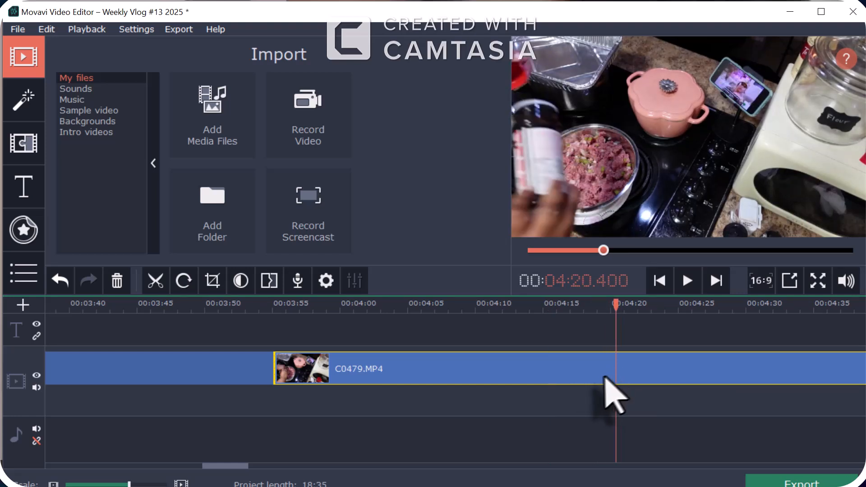
pyautogui.click(603, 378)
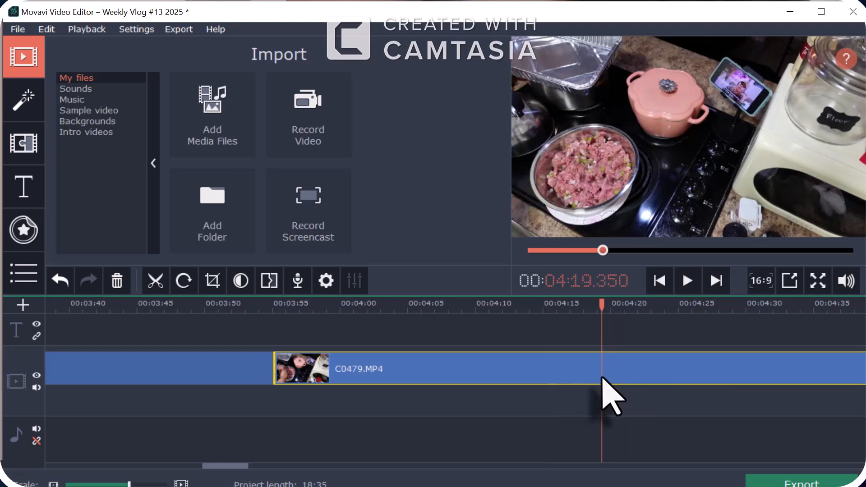
pyautogui.click(155, 280)
# Delete the idle C0479 segment between the mixing and the seasoning bottle and play across the join.
pyautogui.click(338, 367)
pyautogui.click(326, 369)
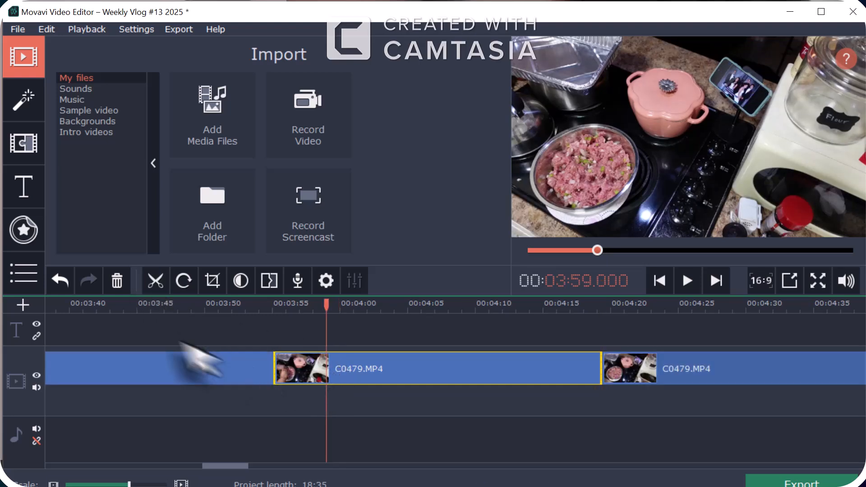
pyautogui.click(117, 281)
pyautogui.click(232, 365)
pyautogui.press('space')
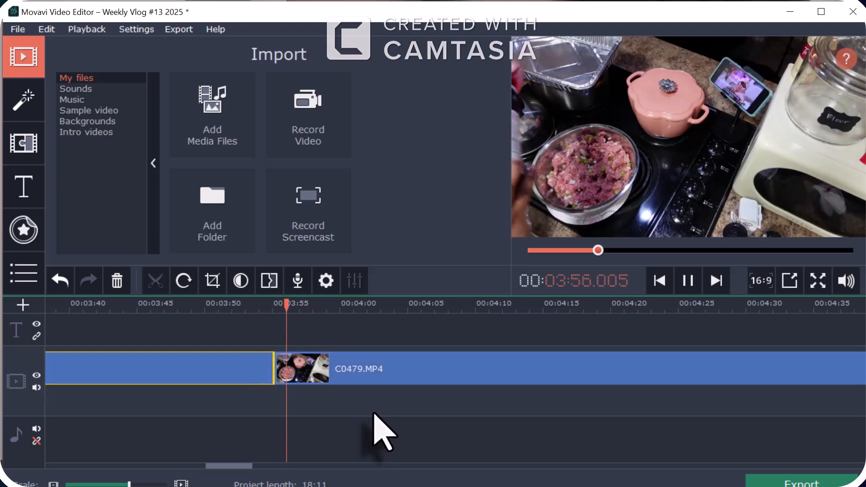
# Skim the seasoning and second mixing footage in C0479 to find where the hands stop mixing and lift the bowl.
pyautogui.click(293, 370)
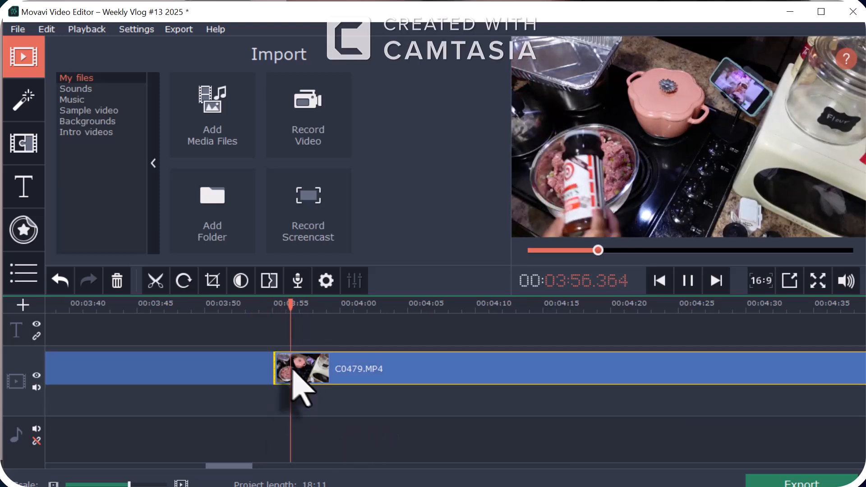
pyautogui.click(366, 370)
pyautogui.click(422, 373)
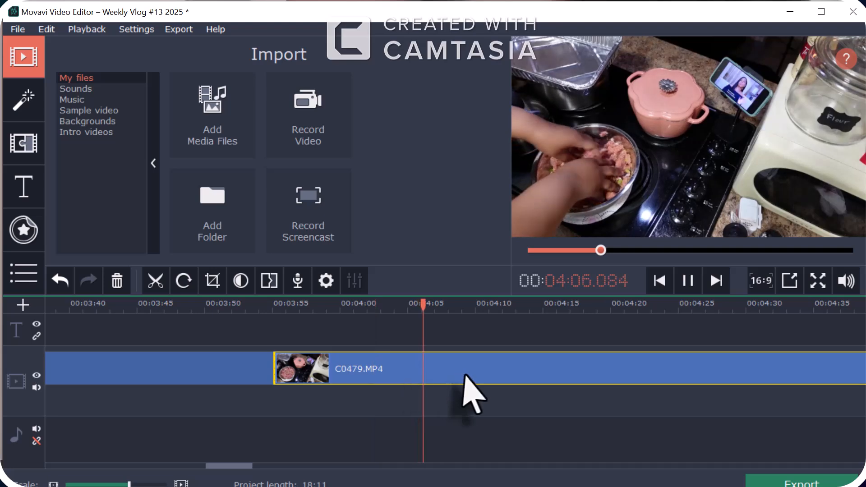
pyautogui.click(552, 381)
pyautogui.hscroll(4, 573, 386)
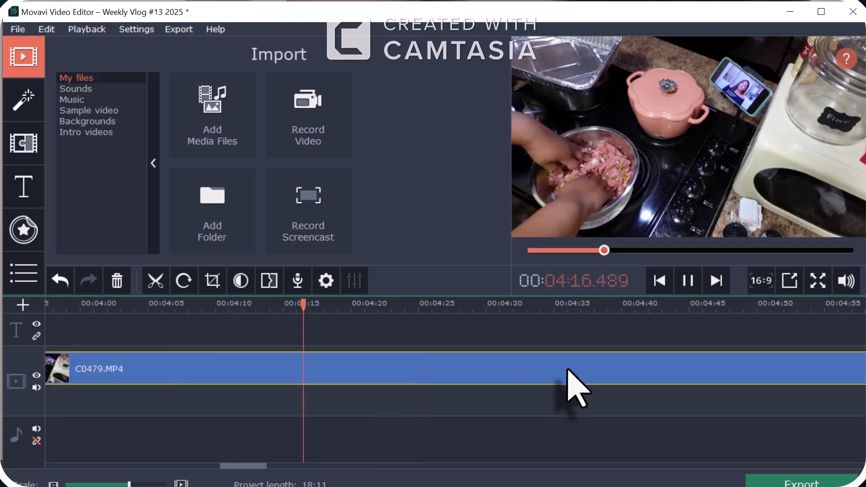
pyautogui.click(566, 370)
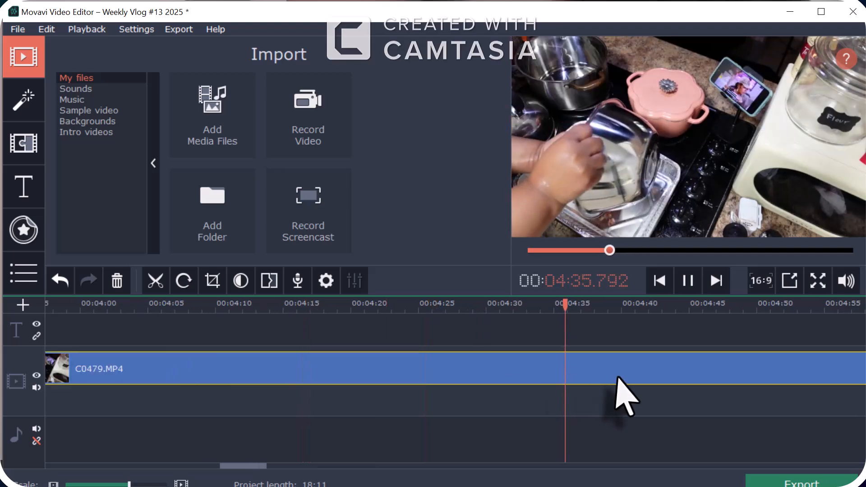
pyautogui.click(488, 381)
pyautogui.click(427, 375)
pyautogui.click(383, 366)
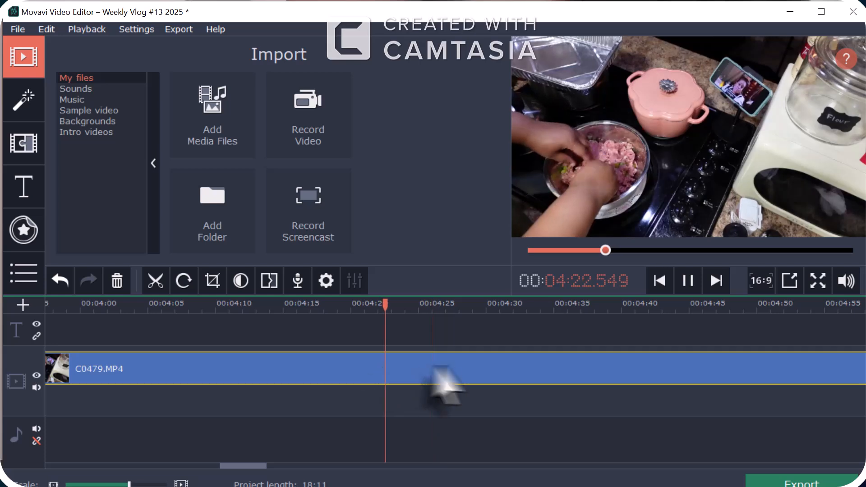
pyautogui.click(460, 368)
pyautogui.click(464, 369)
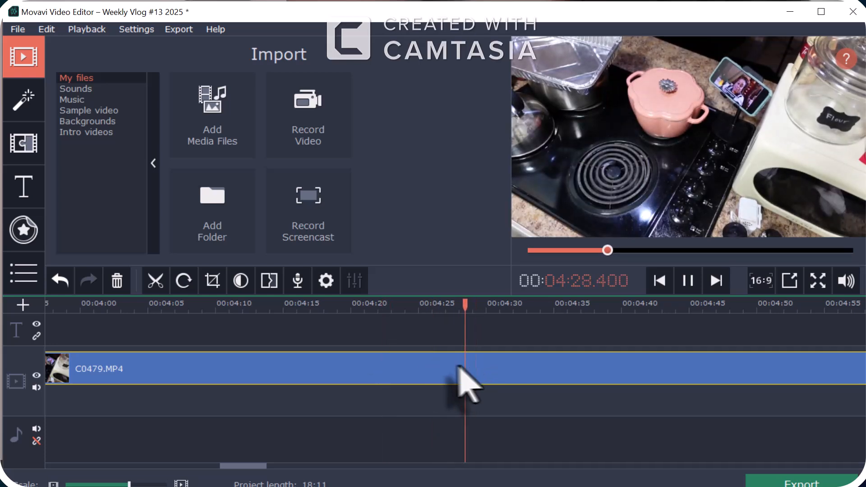
pyautogui.click(427, 369)
pyautogui.click(409, 370)
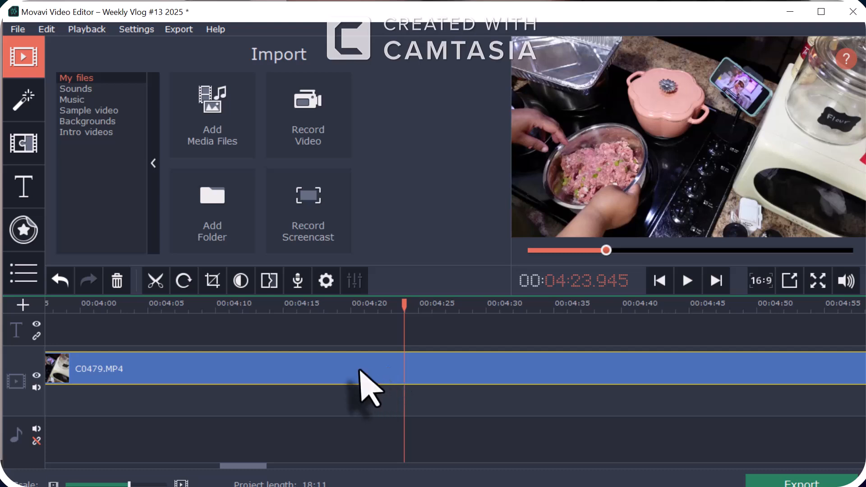
# Replay the end of the second mixing and split the C0479 clip at 00:04:23.511, where the hand takes hold of the bowl.
pyautogui.press('space')
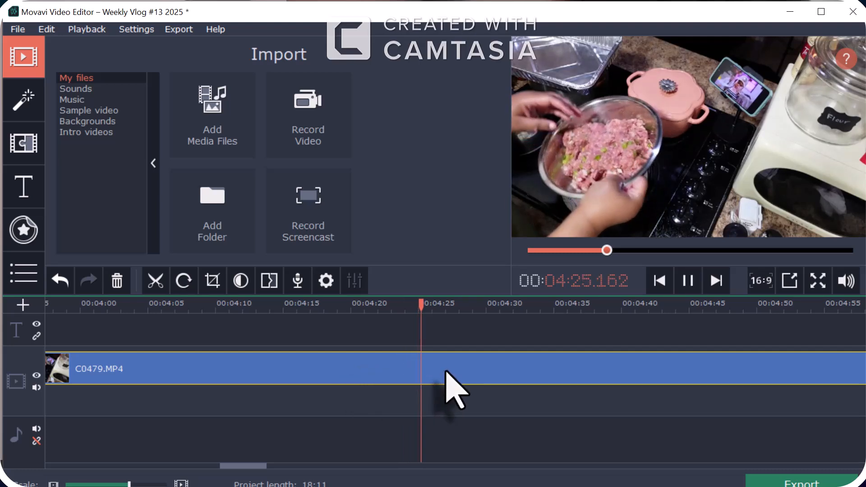
pyautogui.press('space')
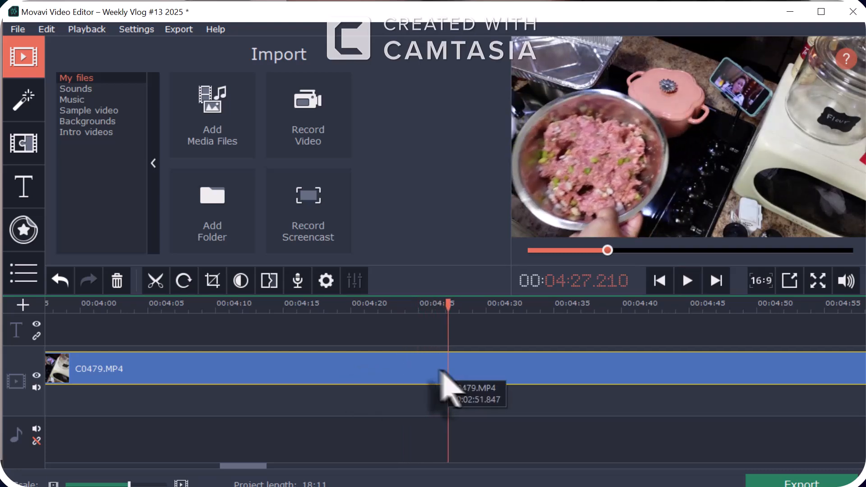
pyautogui.click(412, 364)
pyautogui.click(384, 363)
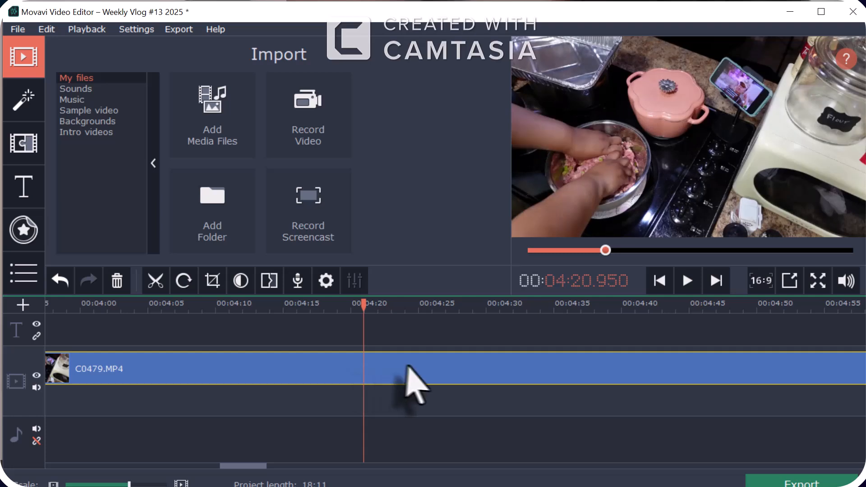
pyautogui.press('space')
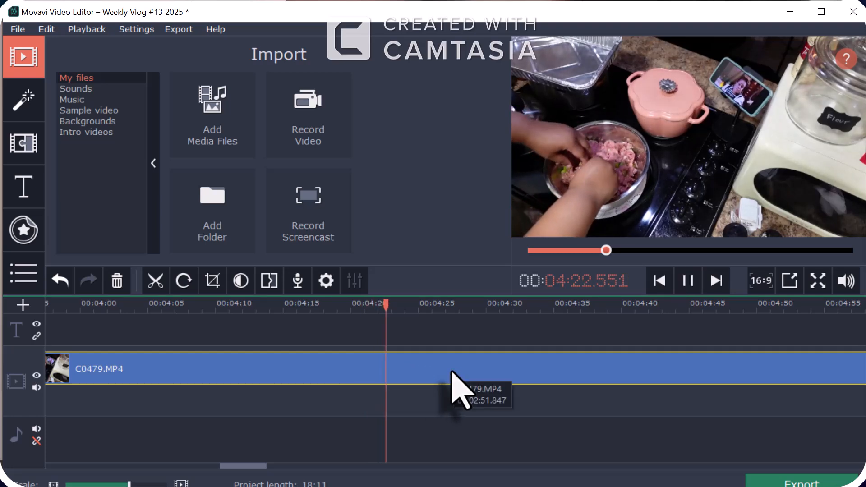
pyautogui.press('space')
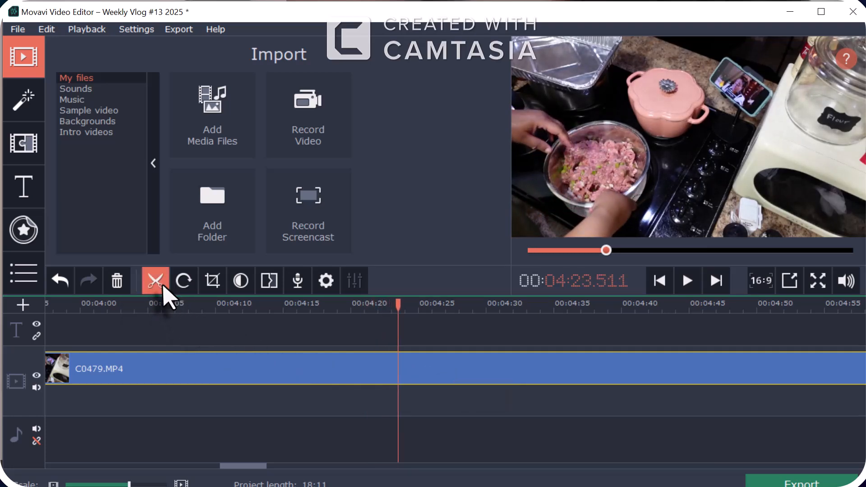
pyautogui.click(161, 283)
# Play past the bowl being carried away and split C0479 again at 00:04:30.803, before the foil pan is moved from the empty stove.
pyautogui.press('space')
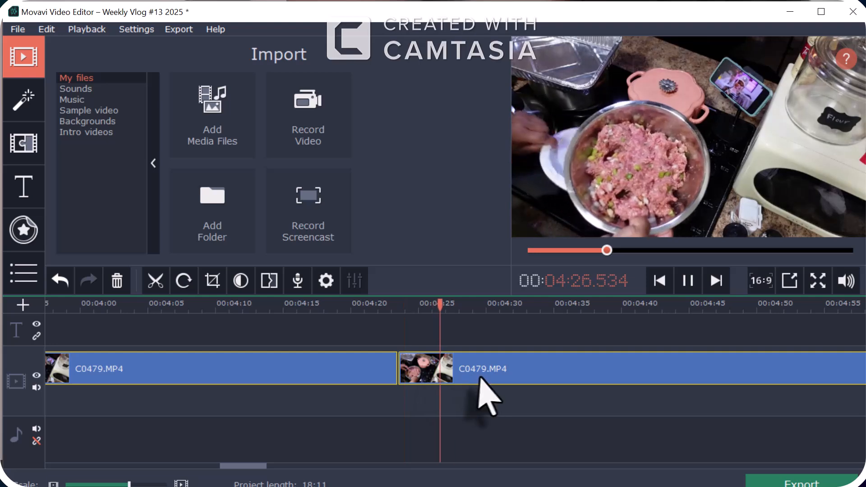
pyautogui.click(428, 378)
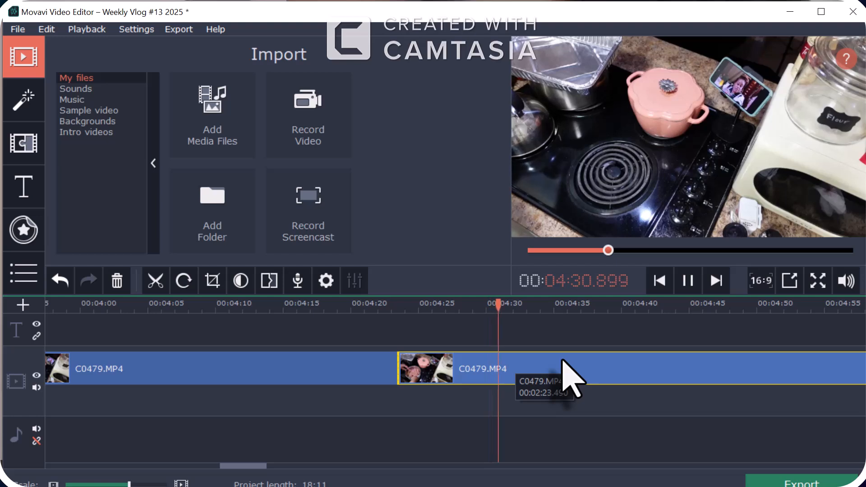
pyautogui.press('space')
pyautogui.scroll(-2, 560, 377)
pyautogui.click(373, 364)
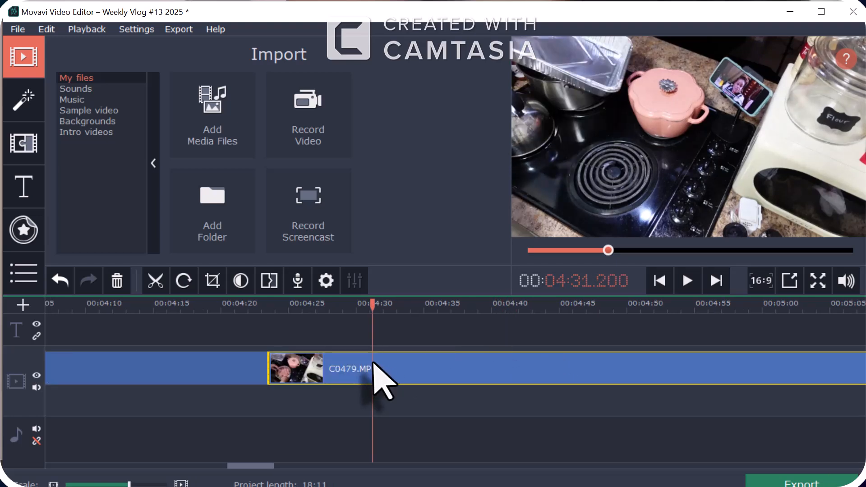
pyautogui.click(361, 366)
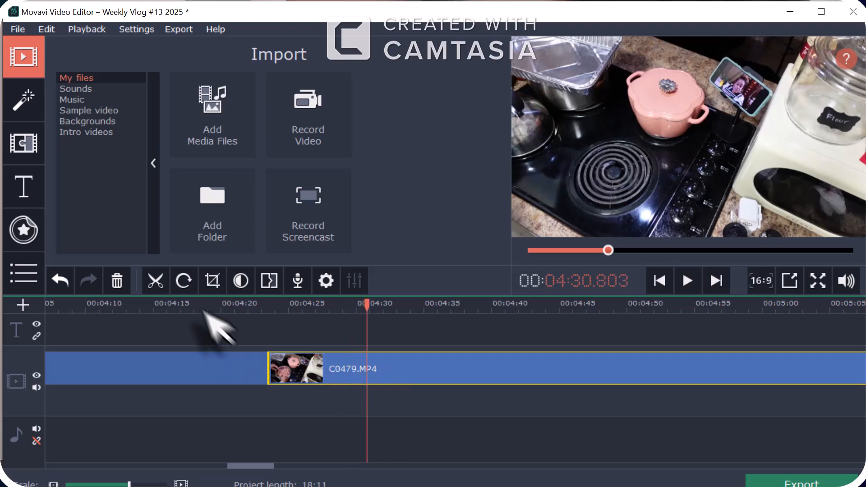
pyautogui.click(155, 281)
# Delete the short C0479 segment of the bowl being removed and play across the join into the foil pan footage.
pyautogui.click(311, 368)
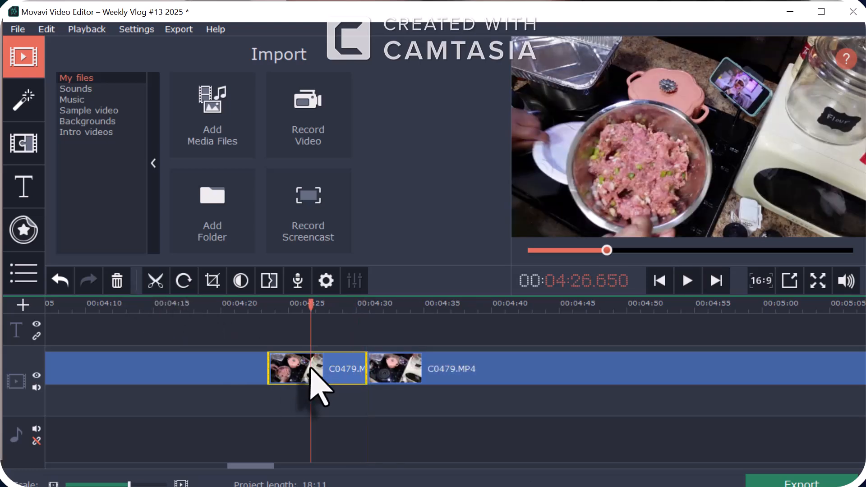
pyautogui.click(118, 281)
pyautogui.click(236, 374)
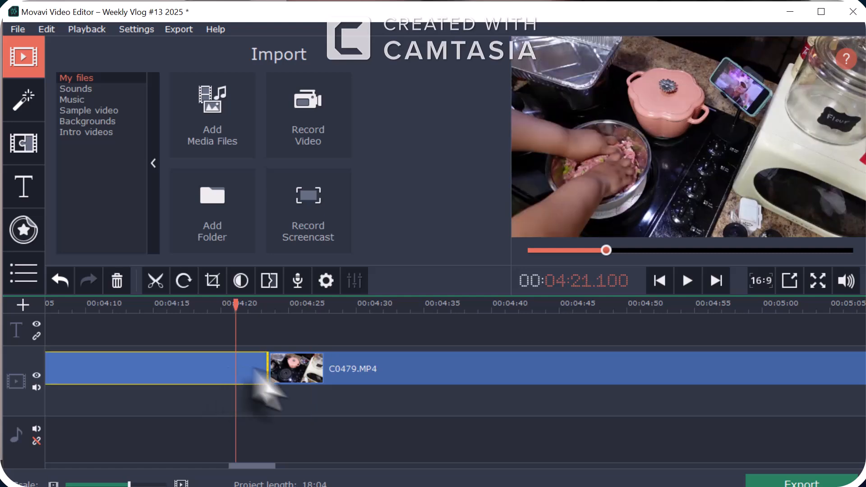
pyautogui.press('space')
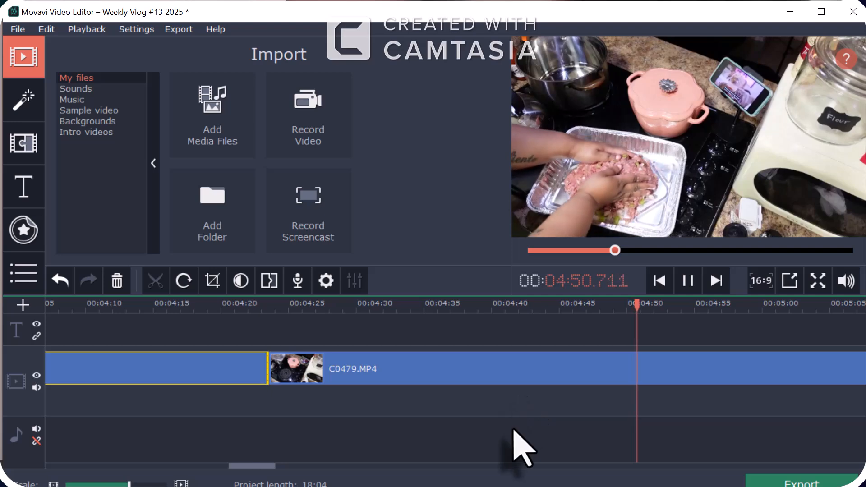
# Skim ahead through the C0479 footage of the meat being shaped in the foil pan, up to about 00:06:17.
pyautogui.hscroll(3, 654, 395)
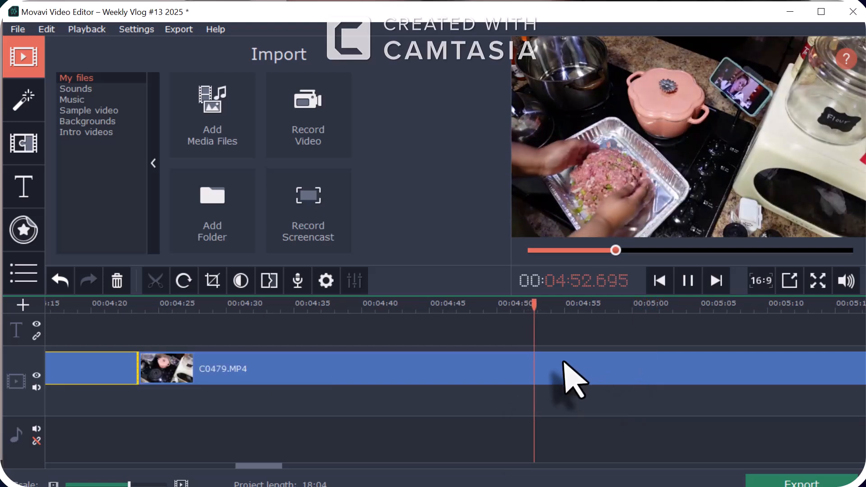
pyautogui.click(567, 374)
pyautogui.click(653, 371)
pyautogui.hscroll(3, 658, 374)
pyautogui.click(661, 372)
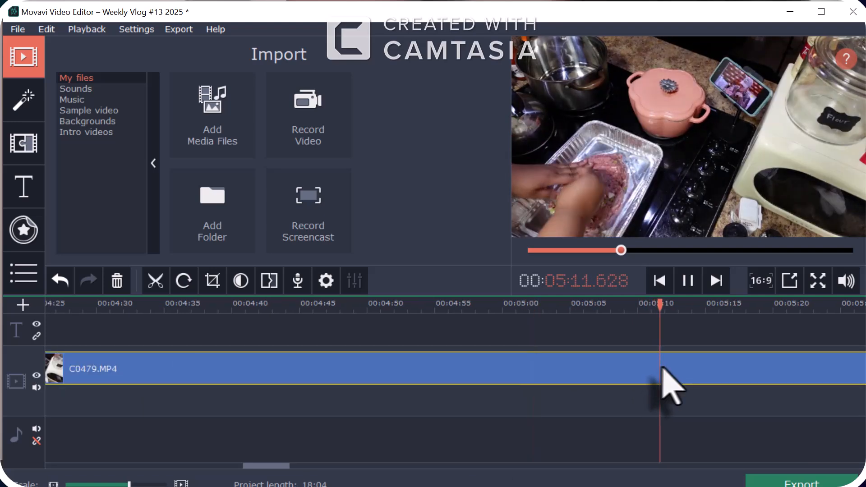
pyautogui.hscroll(3, 666, 375)
pyautogui.click(690, 373)
pyautogui.click(725, 373)
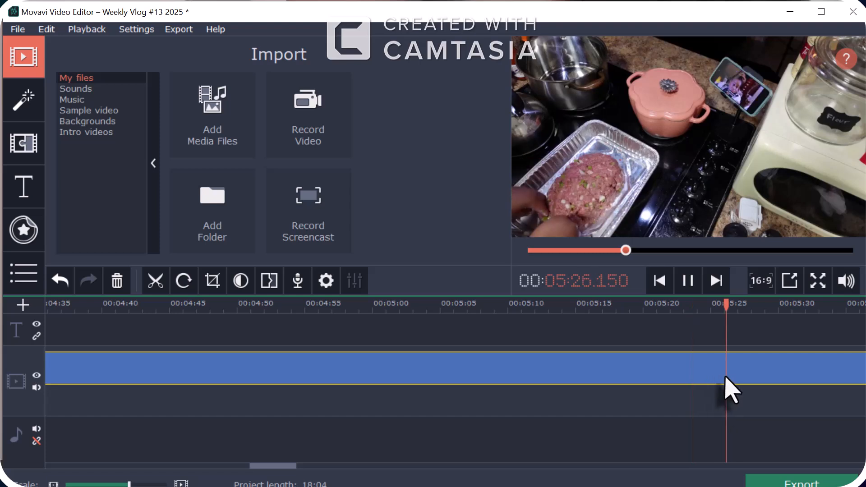
pyautogui.hscroll(6, 733, 379)
pyautogui.click(662, 371)
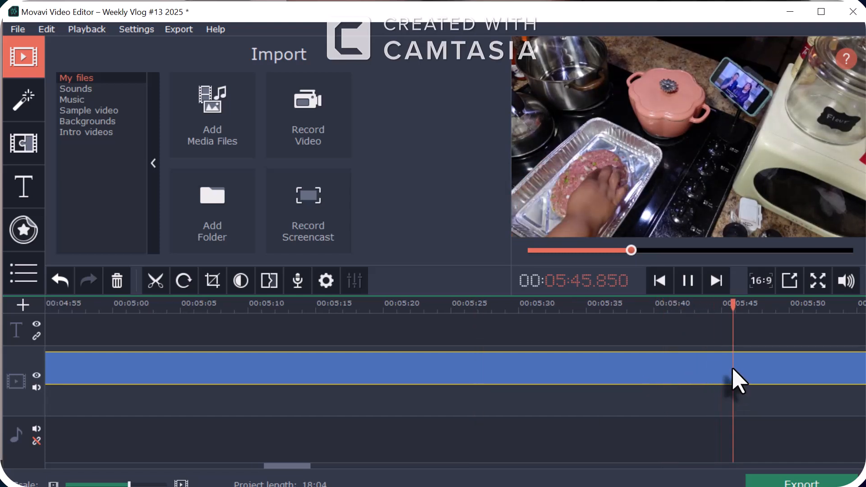
pyautogui.hscroll(12, 737, 371)
pyautogui.click(644, 373)
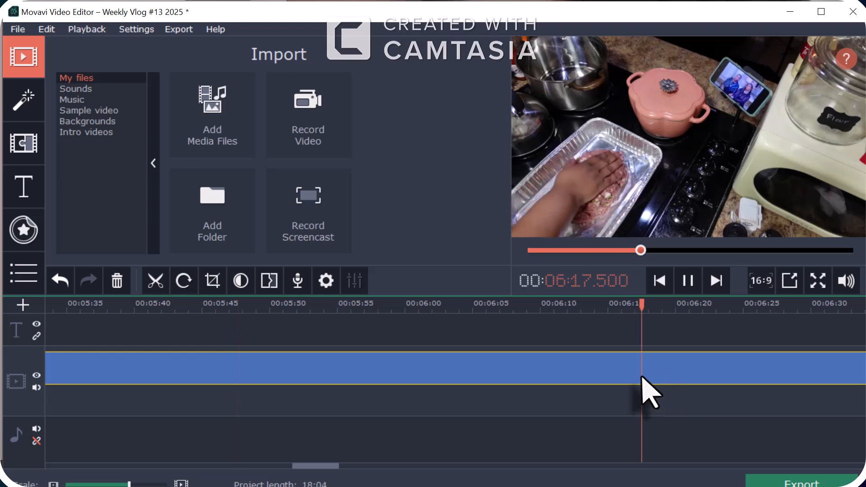
# Skim back through the meat-shaping footage and split C0479 at 00:05:58.167, just after the hand leaves the foil pan.
pyautogui.click(571, 374)
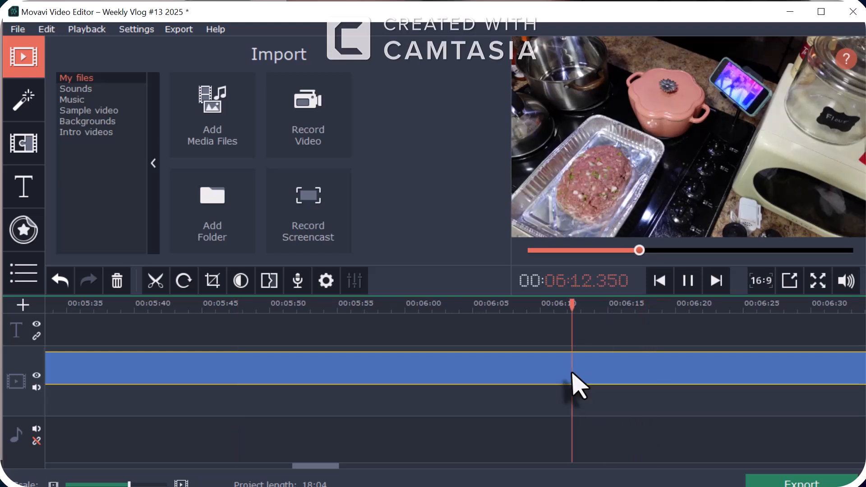
pyautogui.click(523, 373)
pyautogui.click(476, 373)
pyautogui.click(434, 373)
pyautogui.click(381, 373)
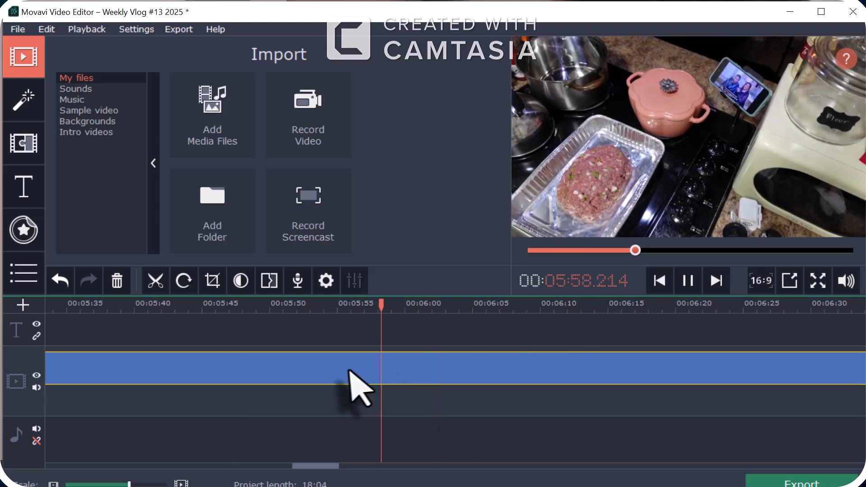
pyautogui.click(346, 372)
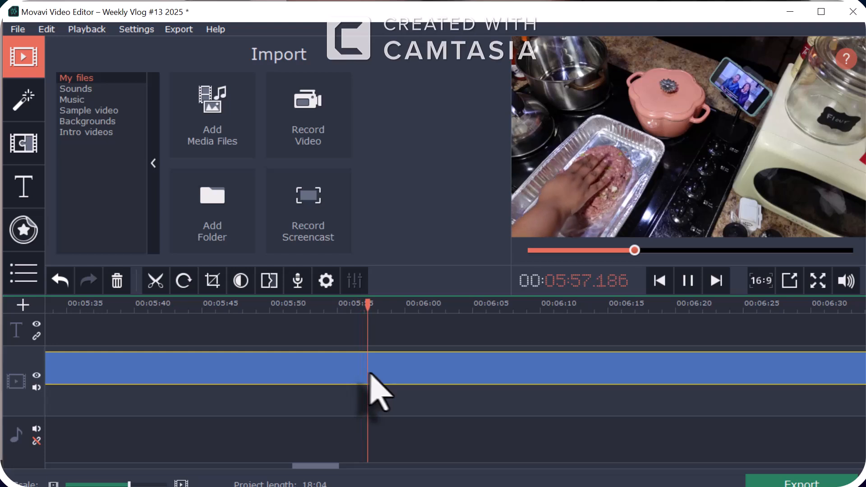
pyautogui.press('space')
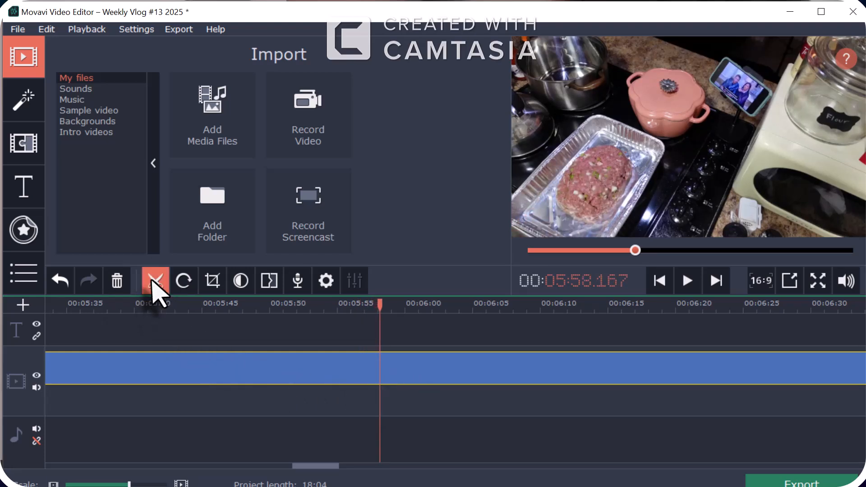
pyautogui.click(155, 280)
# Check the idle remainder of C0479 before C0480 and delete that segment.
pyautogui.click(466, 377)
pyautogui.scroll(-5, 561, 392)
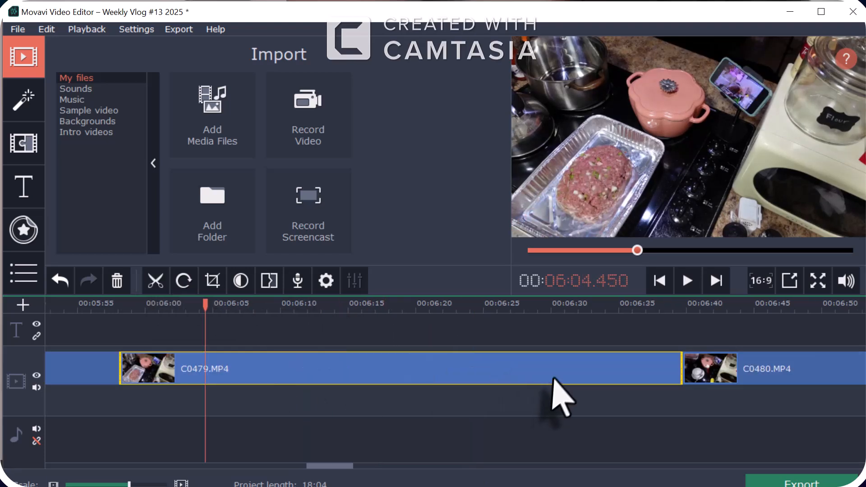
pyautogui.click(480, 376)
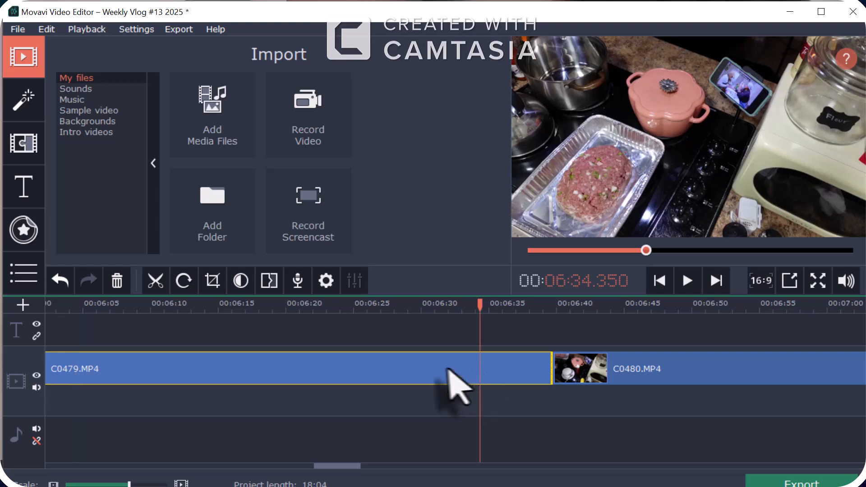
pyautogui.scroll(5, 310, 381)
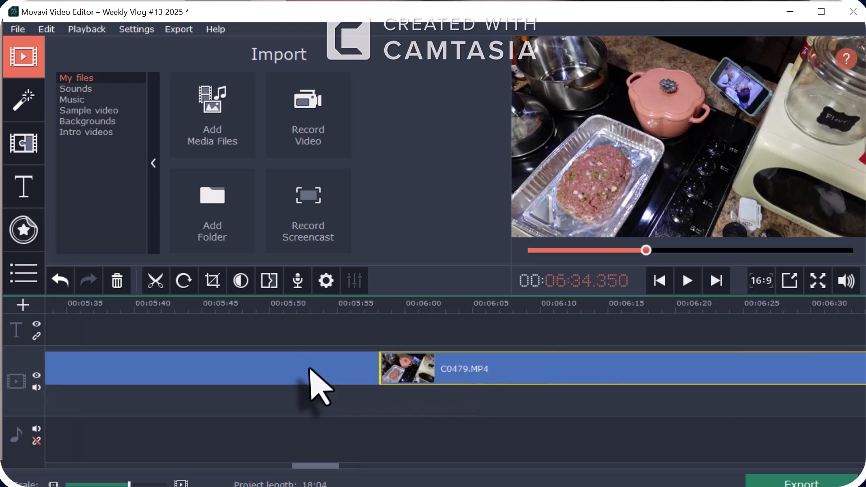
pyautogui.click(428, 375)
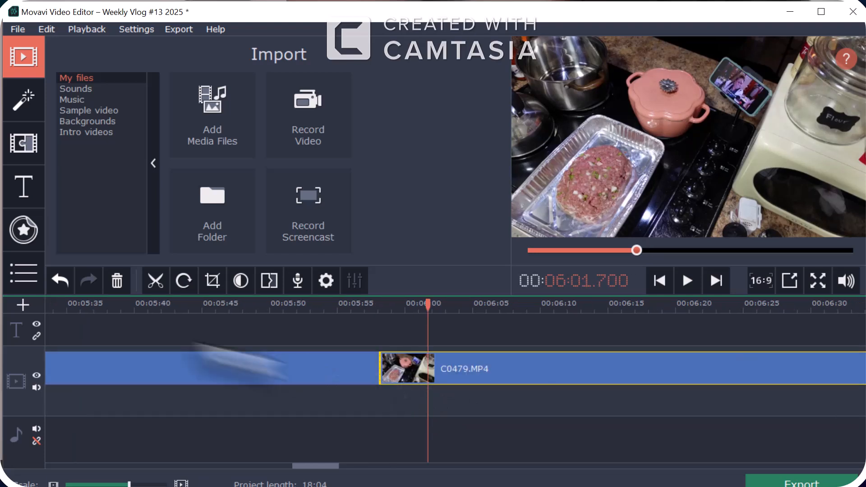
pyautogui.click(117, 282)
pyautogui.click(352, 372)
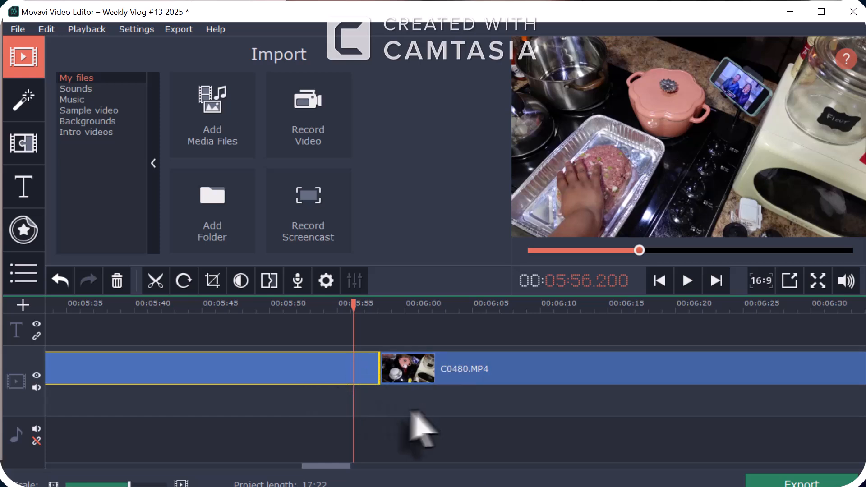
# Play the project from the very beginning in full screen, pause at 00:01:59.361 and return to the start of the timeline.
pyautogui.scroll(5, 243, 402)
pyautogui.scroll(15, 240, 398)
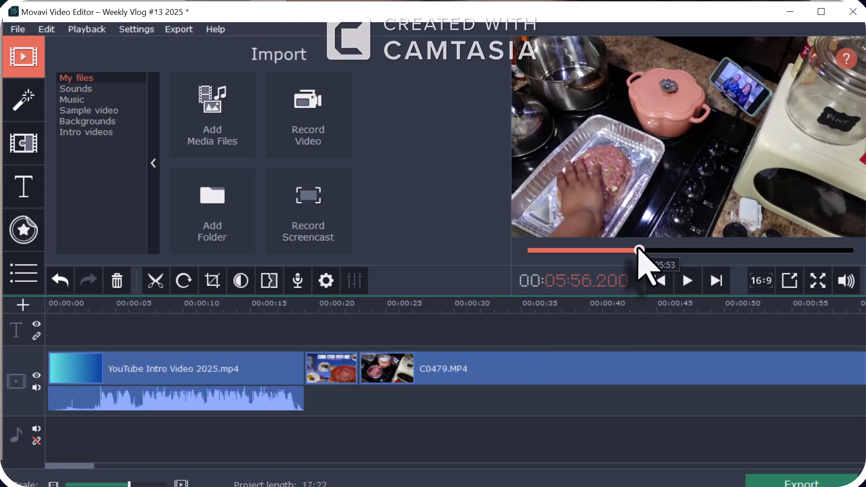
pyautogui.moveTo(639, 251); pyautogui.dragTo(513, 261)
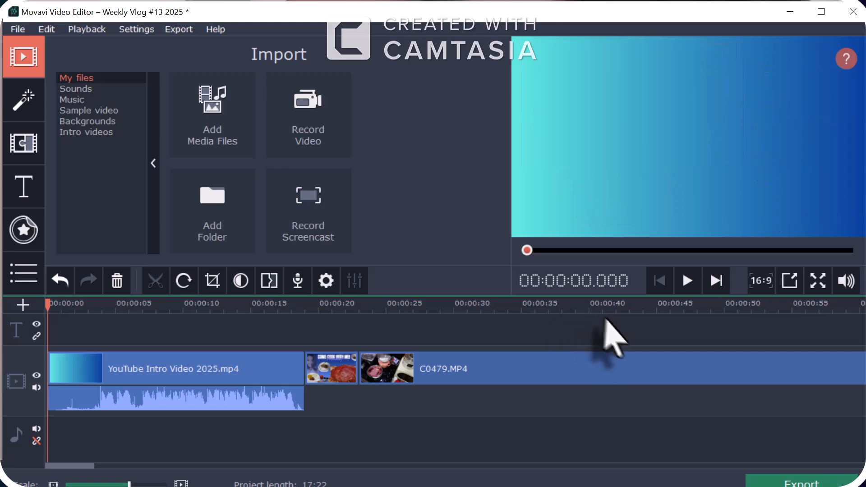
pyautogui.click(687, 281)
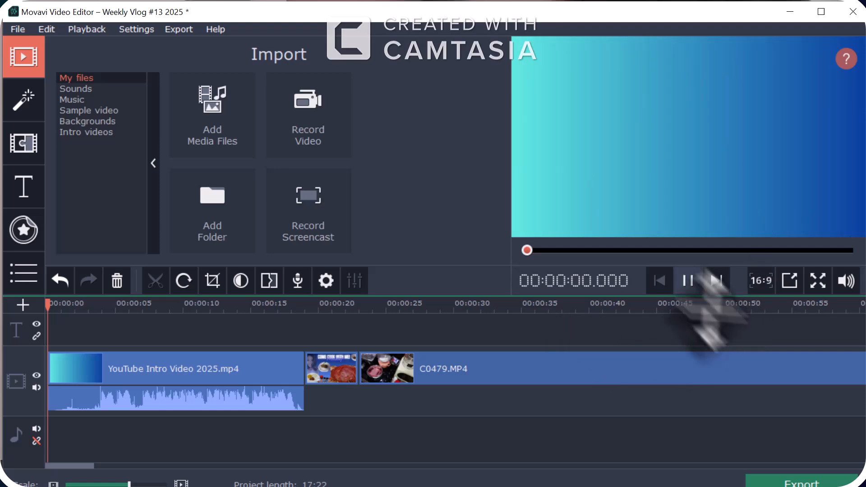
pyautogui.click(810, 289)
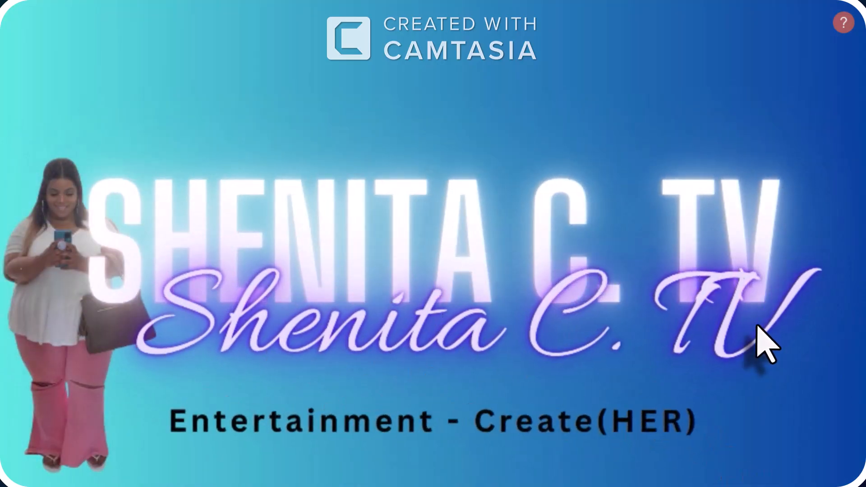
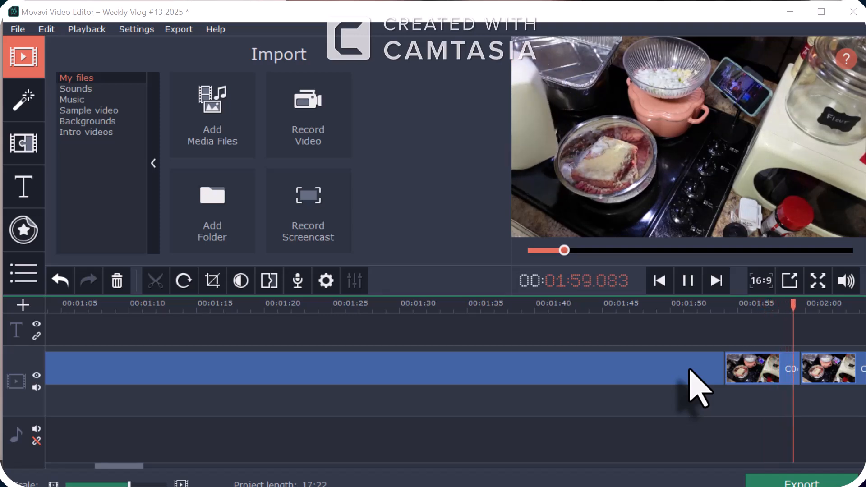
pyautogui.press('space')
pyautogui.hscroll(-2, 397, 430)
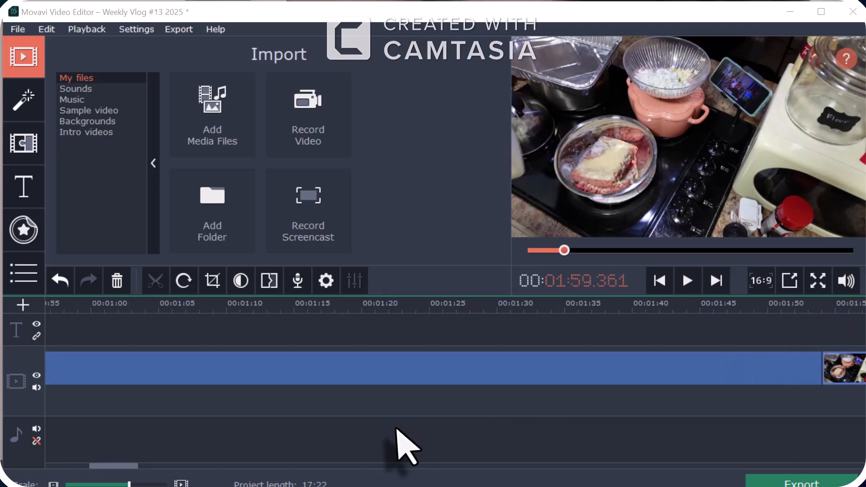
pyautogui.hscroll(-15, 397, 428)
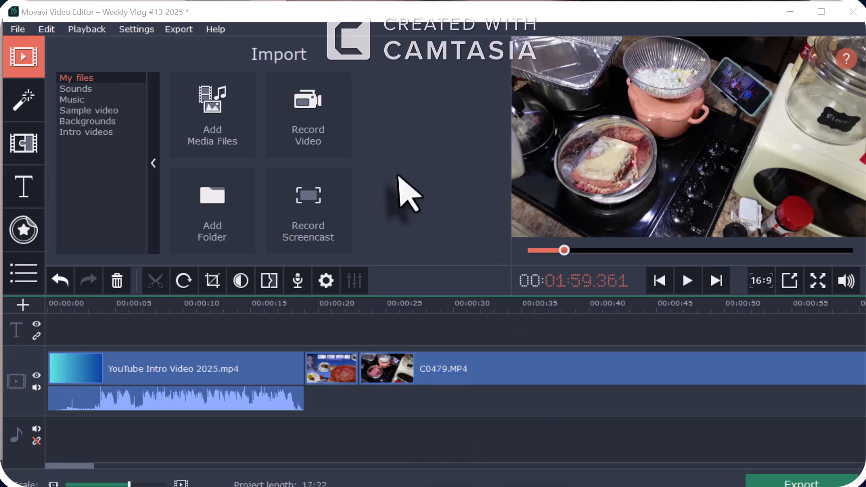
pyautogui.click(18, 30)
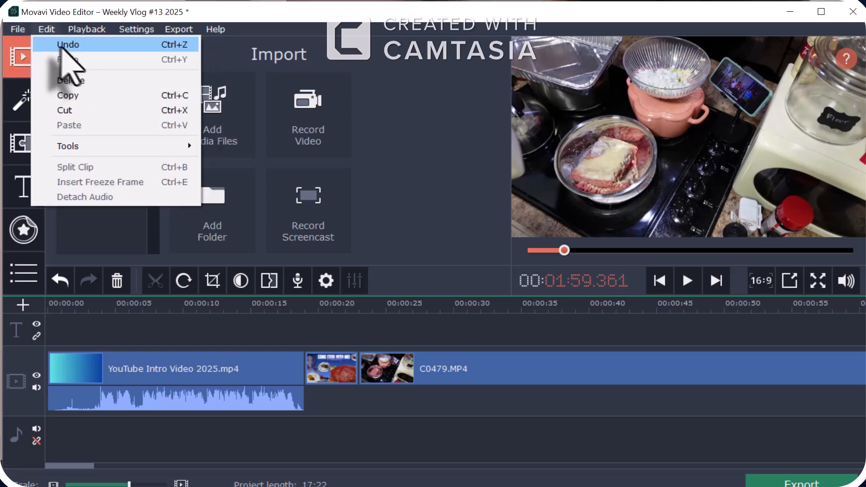
pyautogui.click(422, 199)
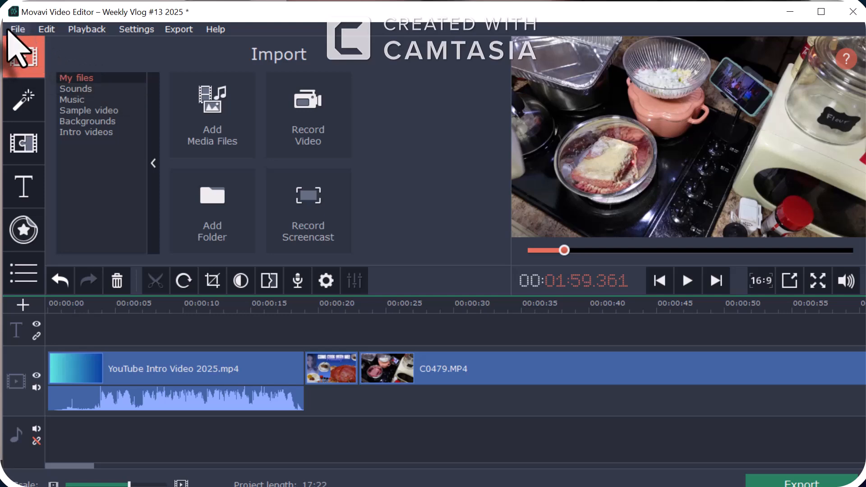
# Start adding media files and open the Music For Videos folder inside YouTube Video Content.
pyautogui.click(206, 111)
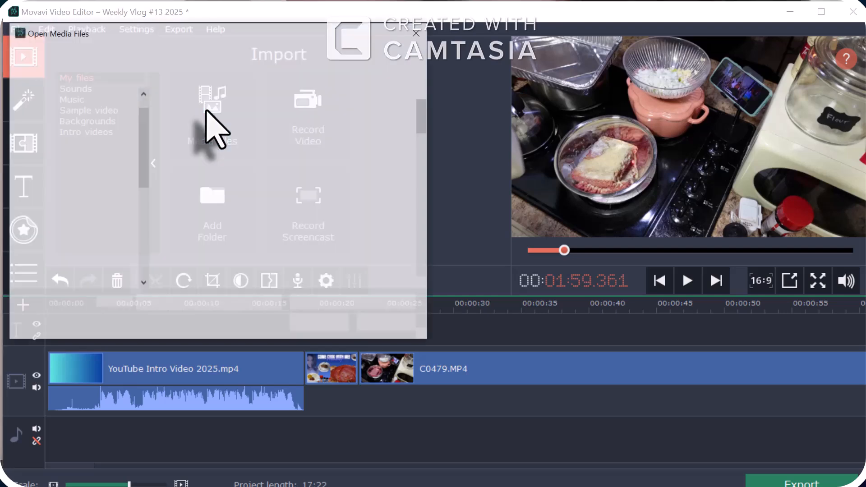
pyautogui.scroll(-2, 90, 207)
pyautogui.scroll(-5, 93, 221)
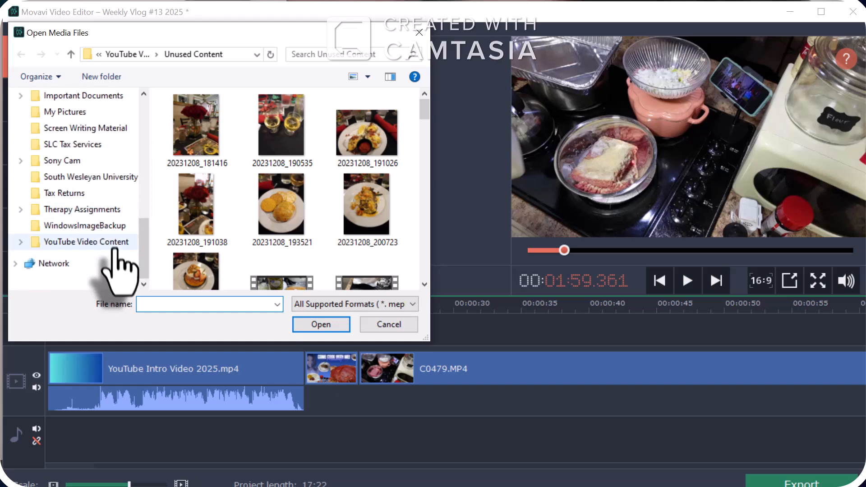
pyautogui.click(120, 245)
pyautogui.scroll(-2, 293, 217)
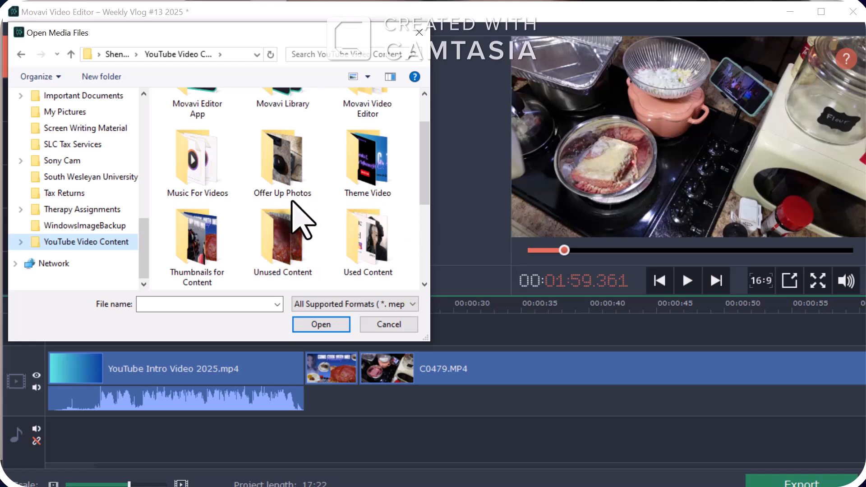
pyautogui.scroll(-1, 301, 214)
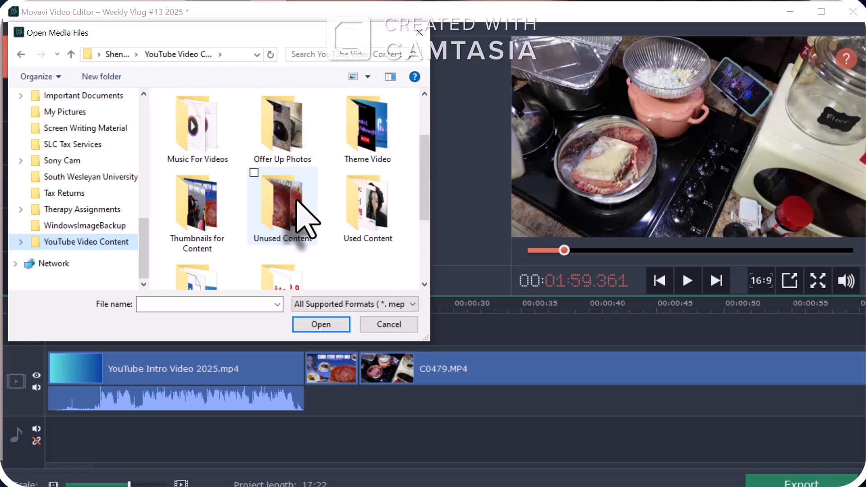
pyautogui.click(193, 141)
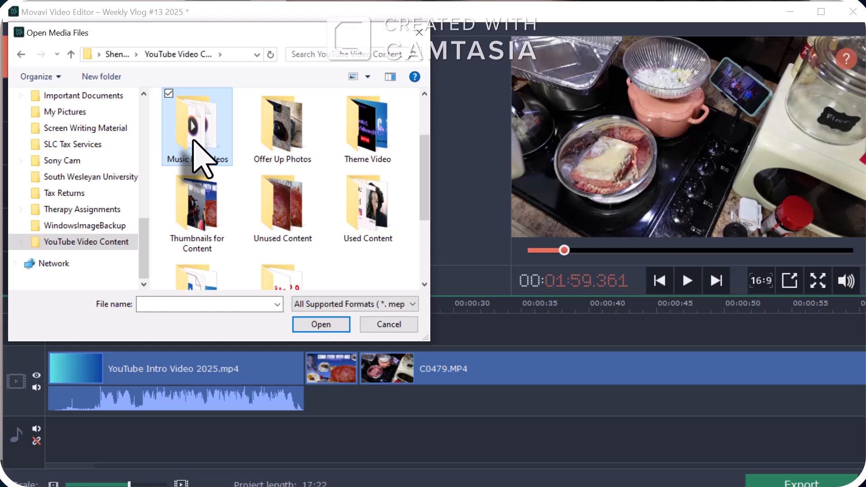
pyautogui.doubleClick(193, 141)
# Look through the music list and import the track Aretha Henry - Stars [Thematic].
pyautogui.scroll(-2, 276, 194)
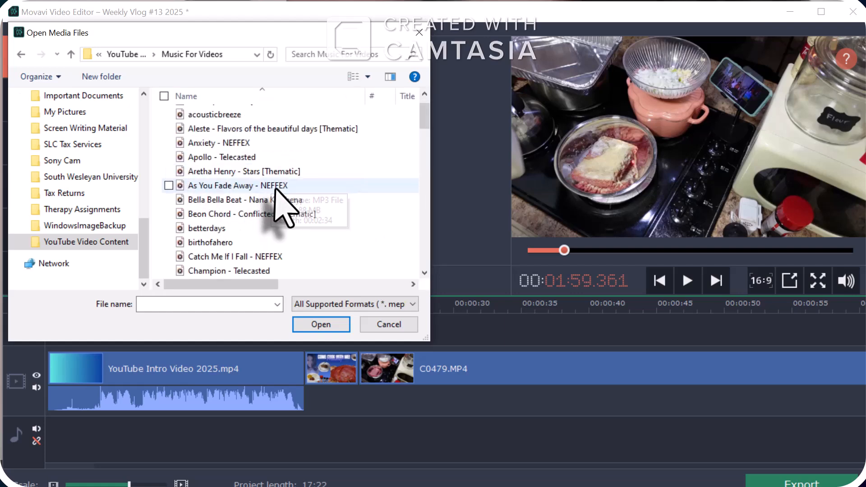
pyautogui.scroll(-3, 282, 193)
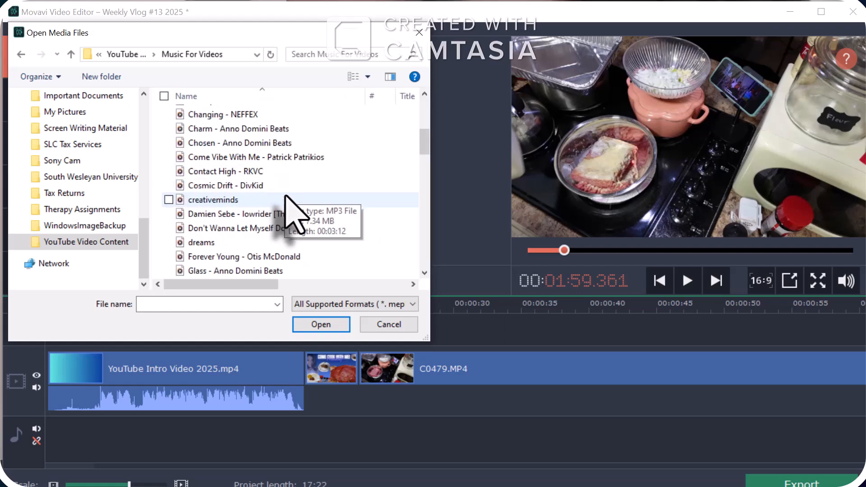
pyautogui.scroll(5, 287, 196)
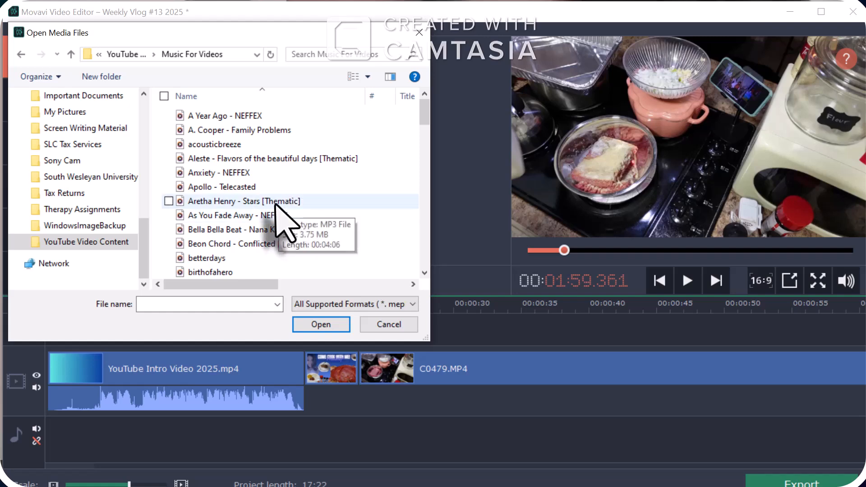
pyautogui.click(279, 201)
pyautogui.click(326, 325)
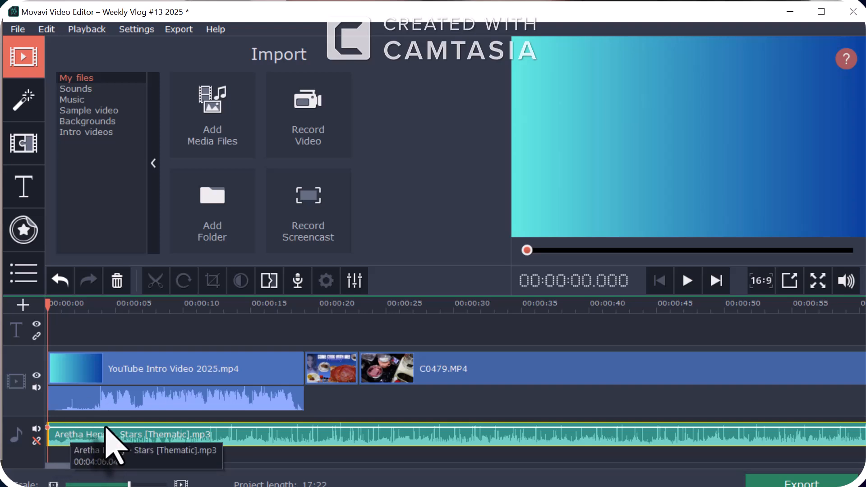
# Move the imported music track so it starts at 00:00:19.000, where the intro ends and the thumbnail begins.
pyautogui.moveTo(105, 431); pyautogui.dragTo(356, 441)
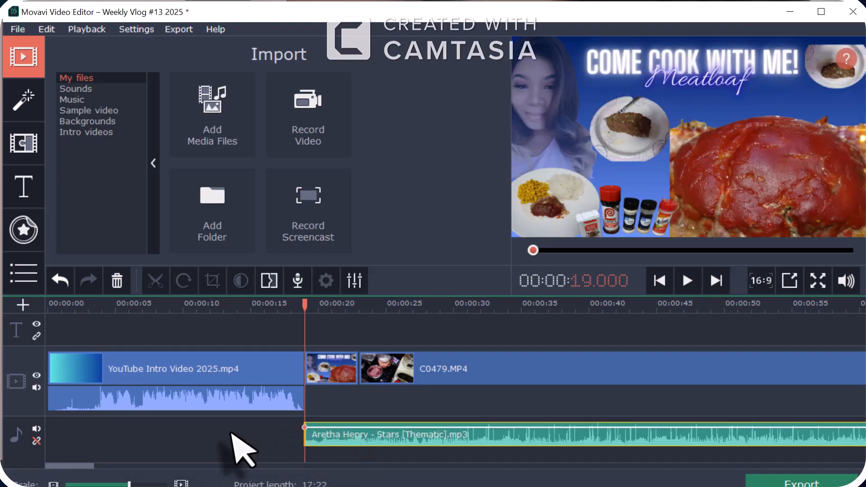
pyautogui.click(230, 431)
# Trim the silent tail off the end of the music track so that it finishes at 00:04:22.297.
pyautogui.scroll(-5, 417, 420)
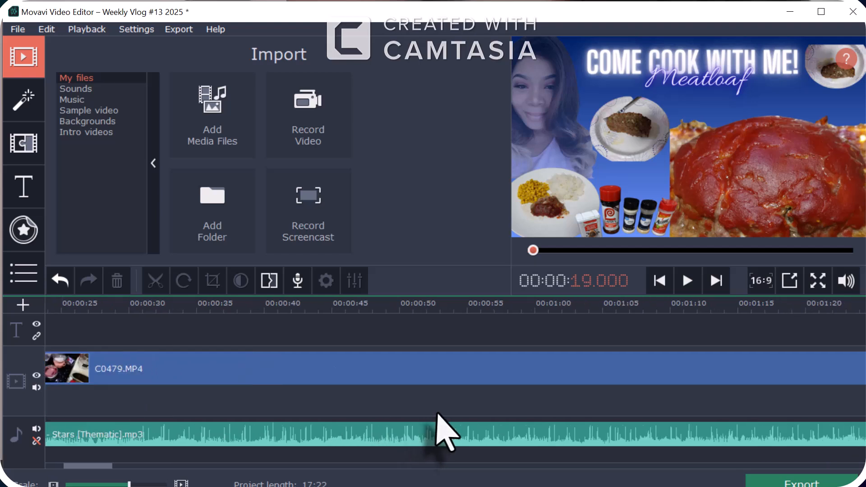
pyautogui.scroll(-15, 447, 431)
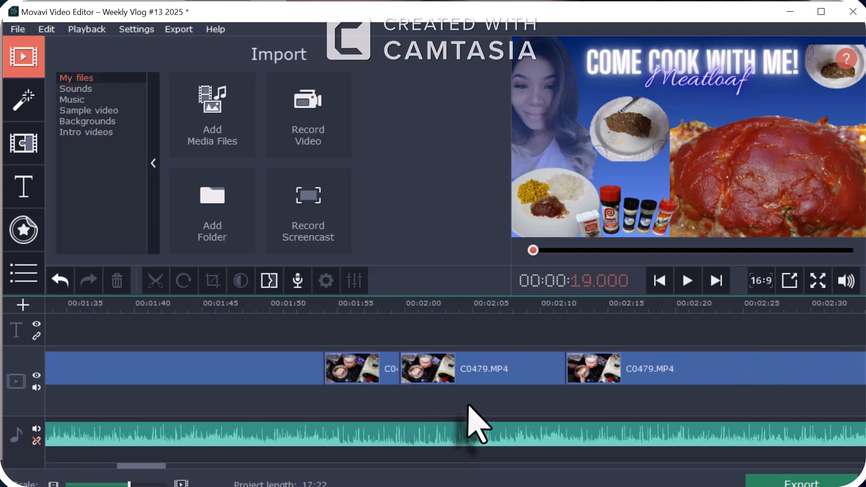
pyautogui.scroll(-15, 479, 429)
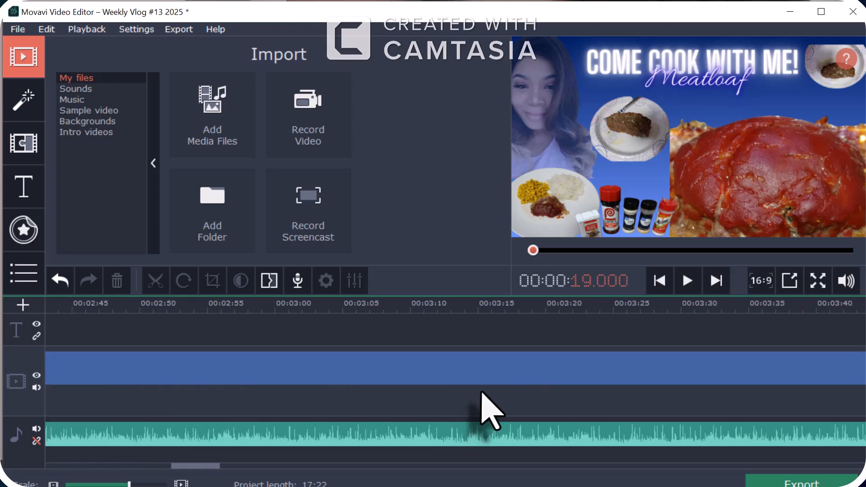
pyautogui.scroll(-13, 487, 408)
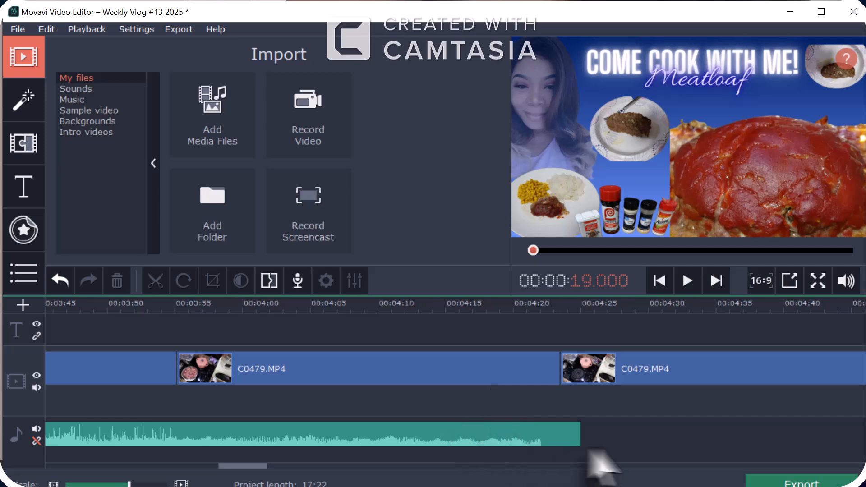
pyautogui.click(549, 432)
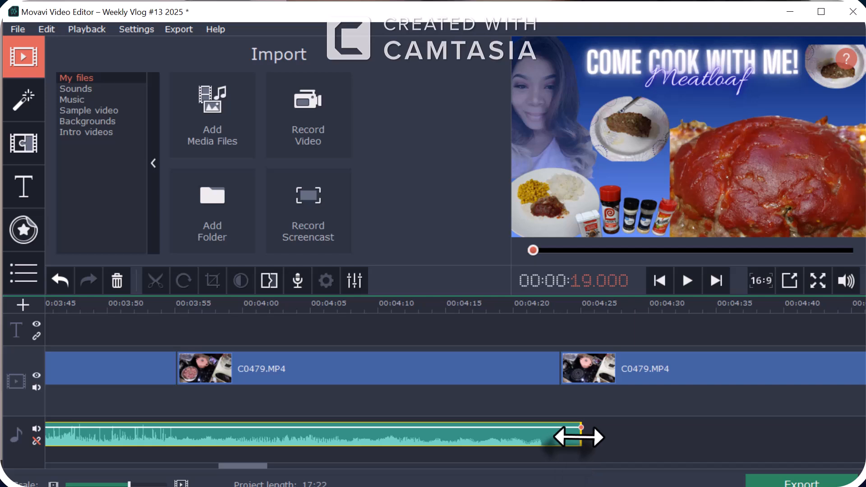
pyautogui.moveTo(581, 437); pyautogui.dragTo(543, 438)
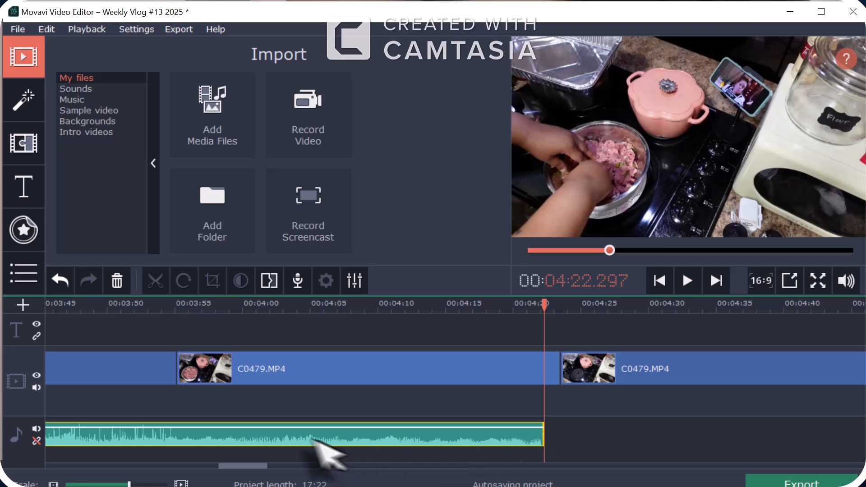
pyautogui.scroll(10, 273, 427)
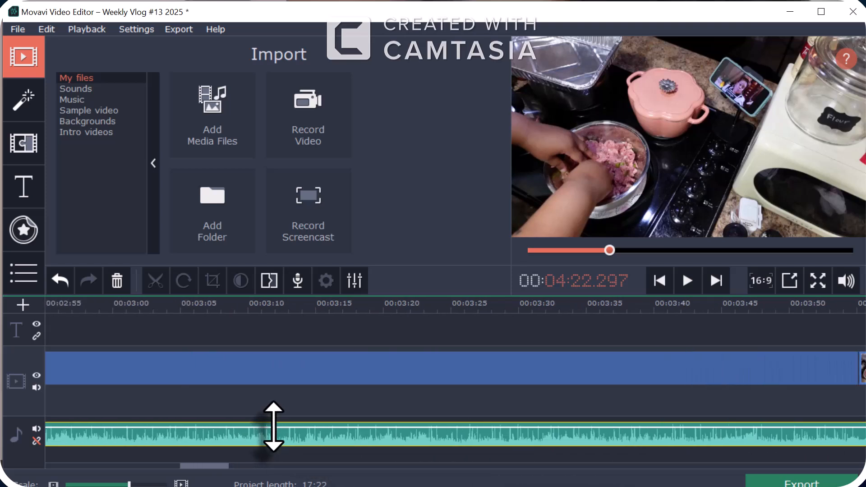
# Open the clip properties of the Aretha Henry - Stars [Thematic] music track and set its volume to 6%.
pyautogui.scroll(13, 273, 427)
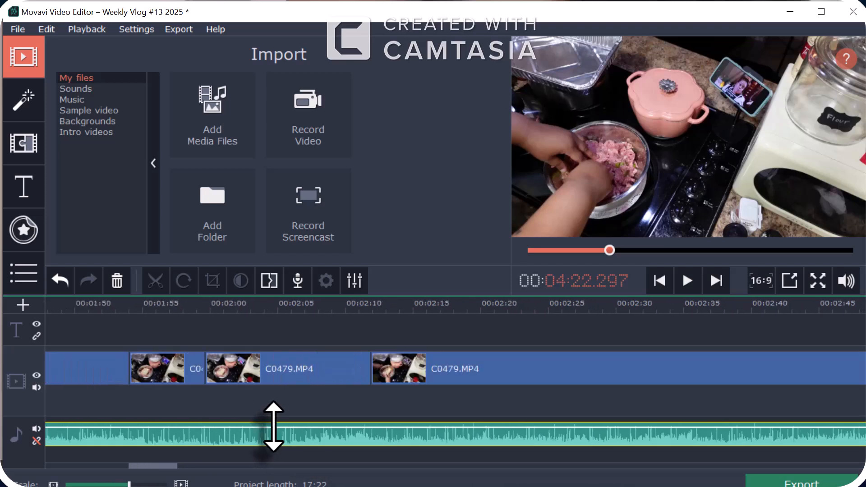
pyautogui.scroll(13, 273, 427)
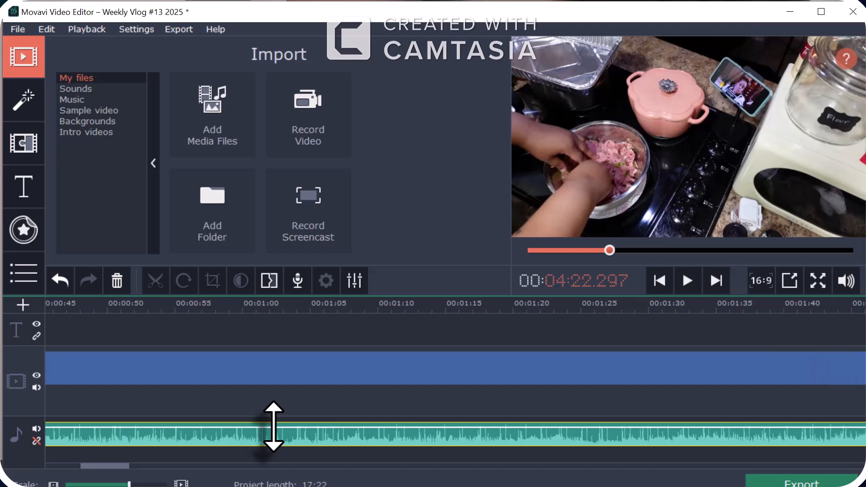
pyautogui.scroll(9, 274, 426)
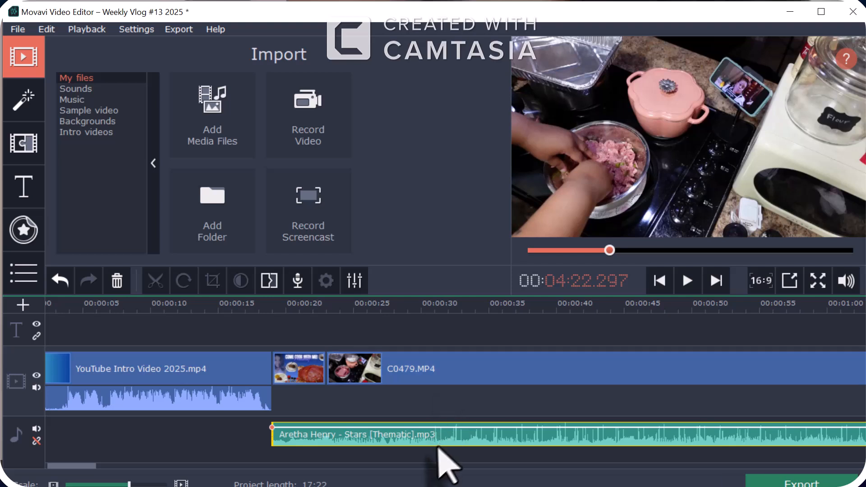
pyautogui.click(401, 433)
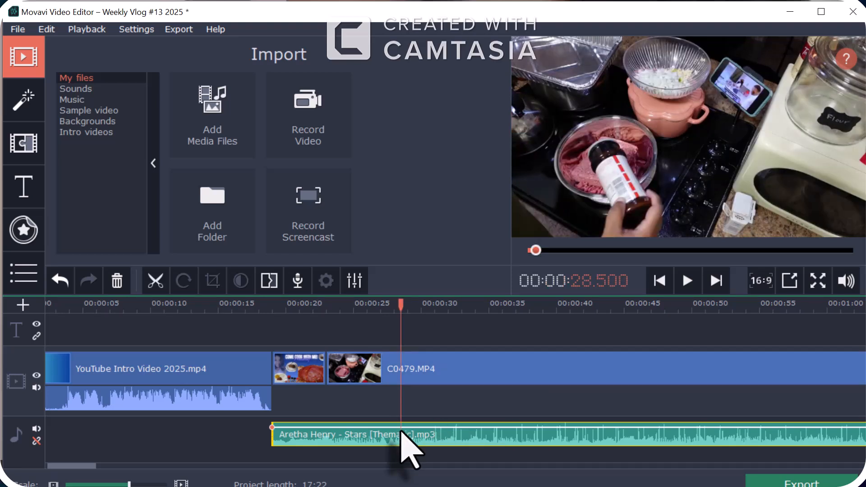
pyautogui.click(356, 282)
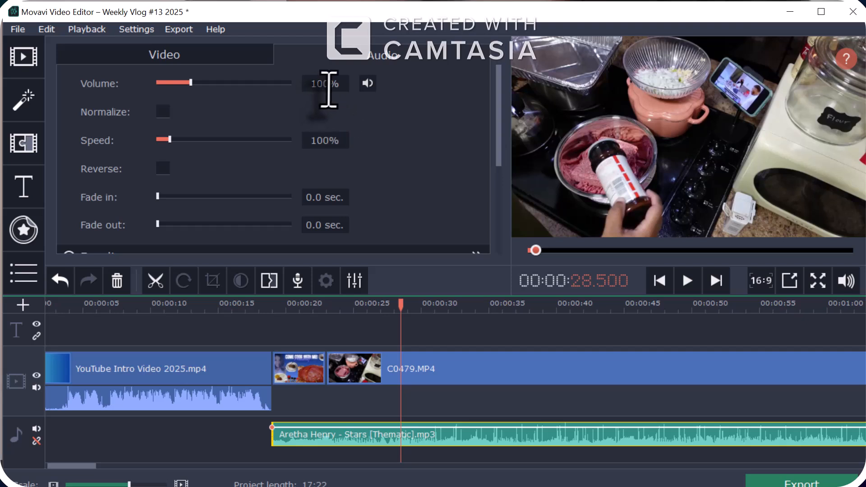
pyautogui.doubleClick(327, 86)
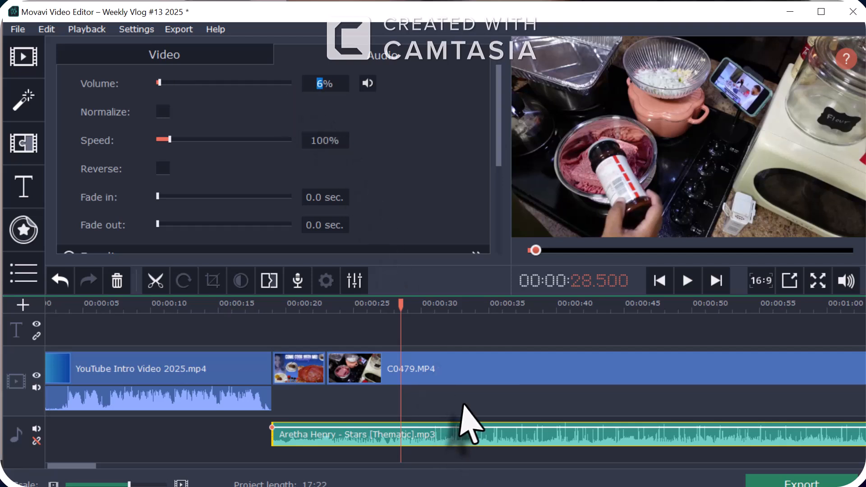
# Set the music track's volume back to 100% for a loudness comparison.
pyautogui.click(462, 437)
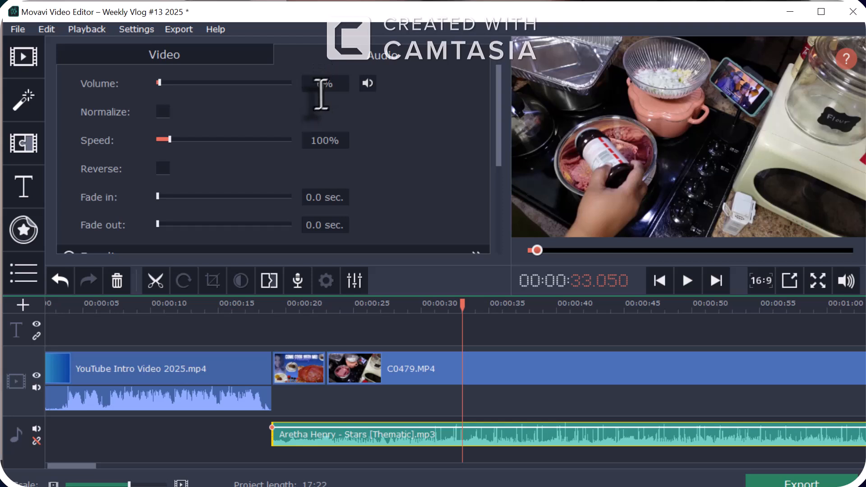
pyautogui.doubleClick(321, 85)
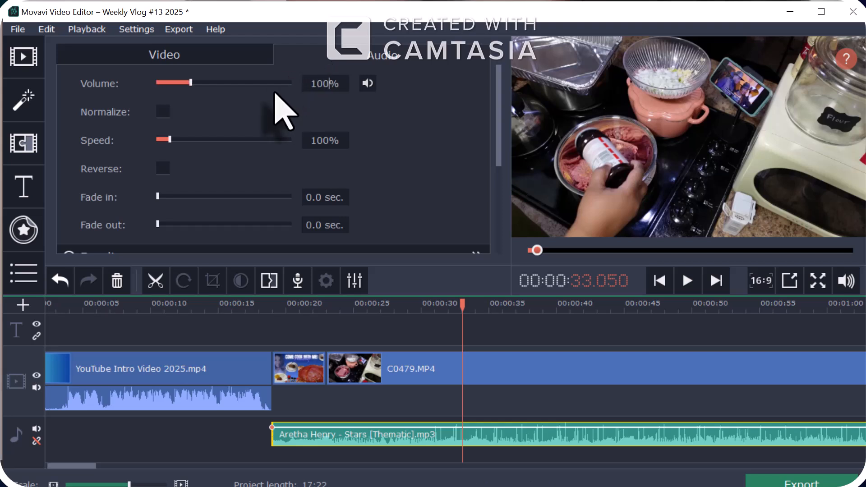
pyautogui.click(432, 203)
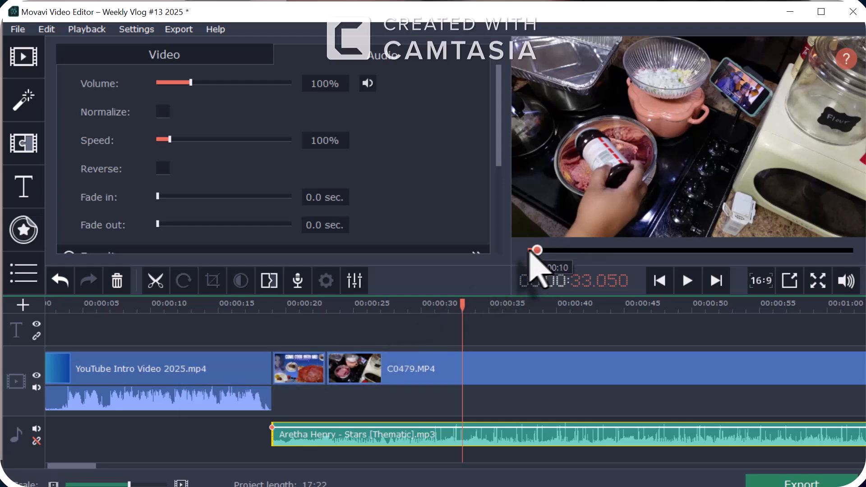
# Play the project from the beginning in full screen to hear the music at full volume, and stop once the cooking clip is running.
pyautogui.moveTo(538, 251); pyautogui.dragTo(527, 251)
pyautogui.click(688, 280)
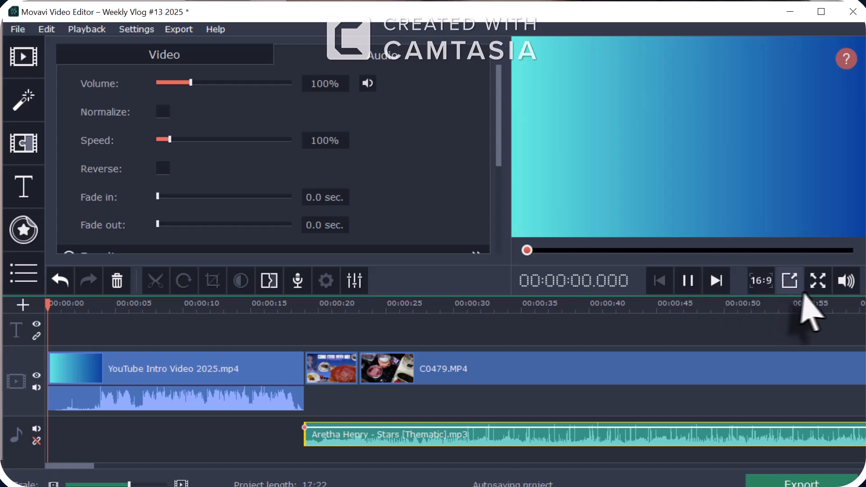
pyautogui.click(819, 281)
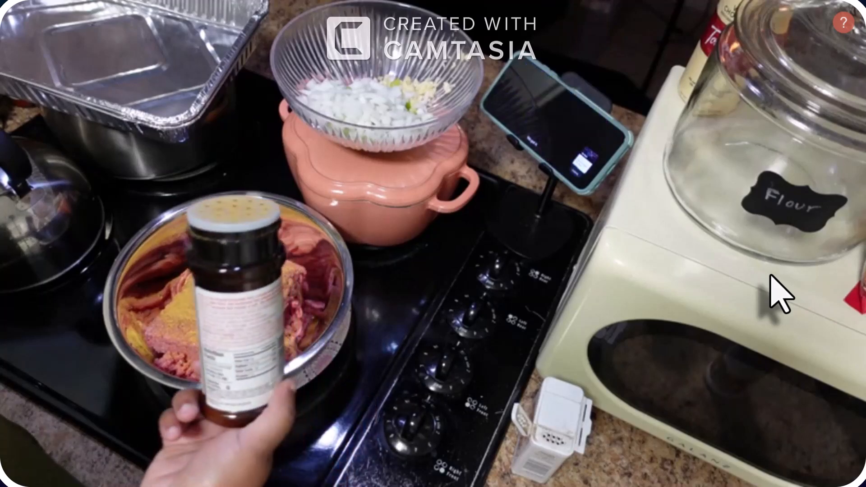
pyautogui.press('Escape')
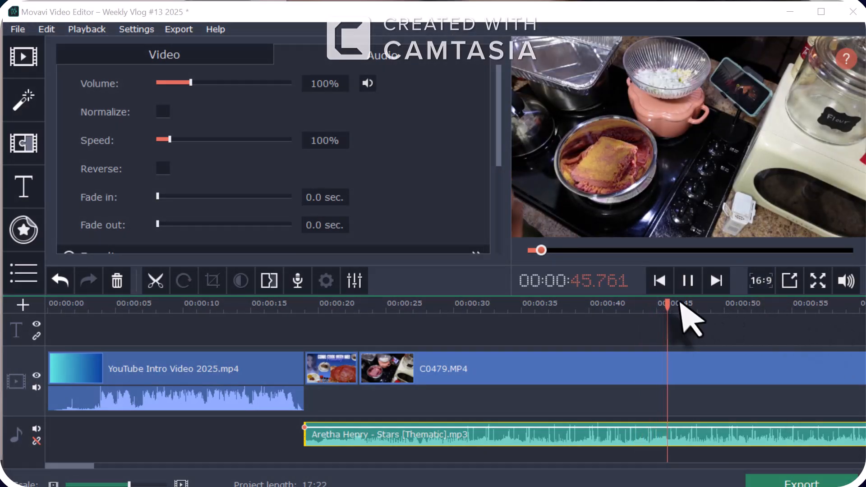
pyautogui.click(689, 283)
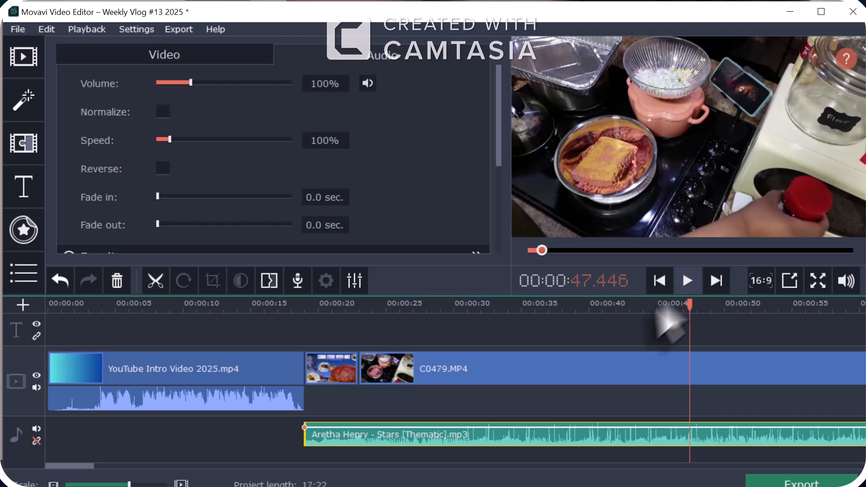
# Reduce the volume of the Aretha Henry - Stars [Thematic] music clip from its full level to 6%.
pyautogui.hscroll(2, 501, 379)
pyautogui.hscroll(1, 498, 367)
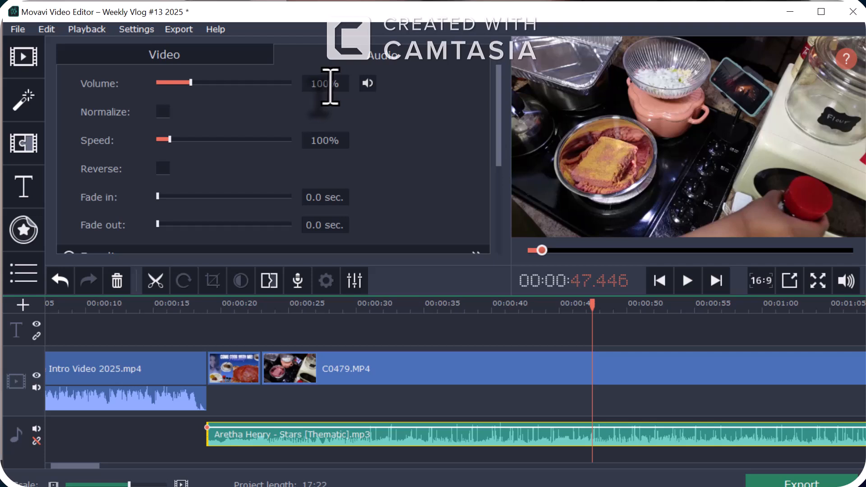
pyautogui.moveTo(329, 88); pyautogui.dragTo(286, 86)
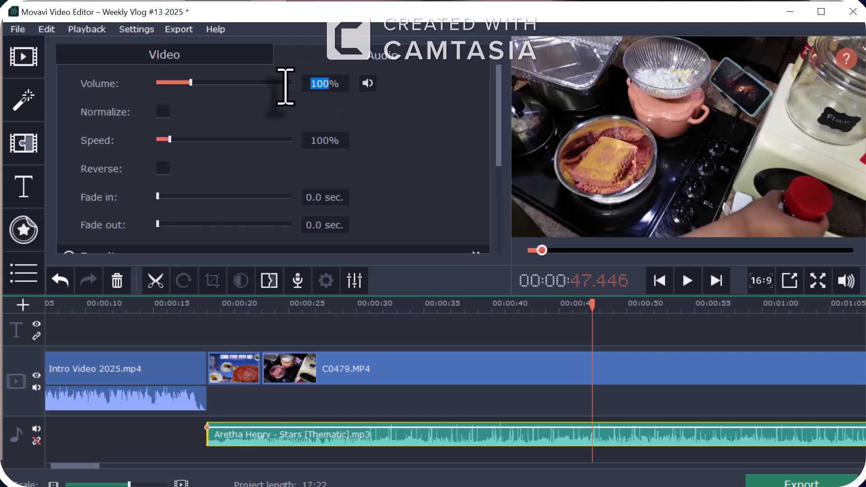
pyautogui.click(326, 434)
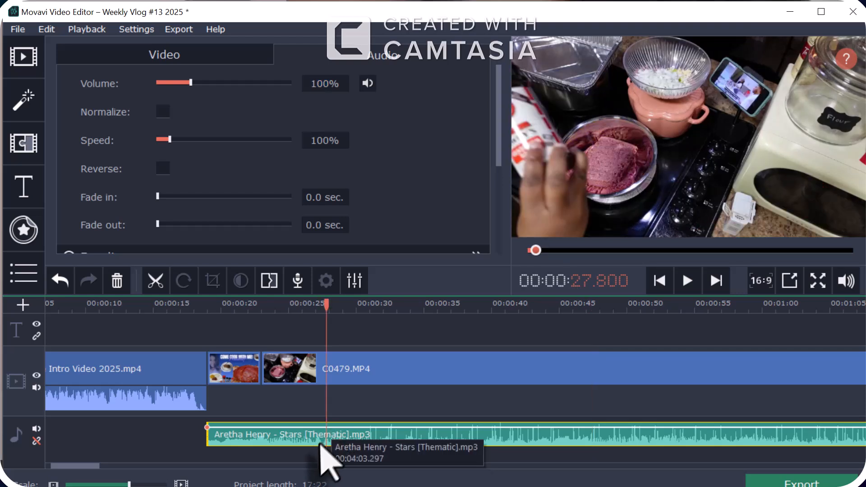
pyautogui.click(244, 437)
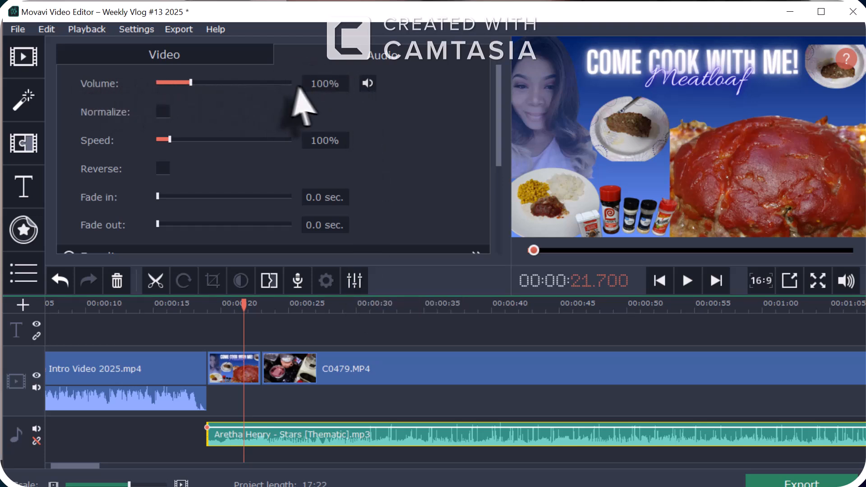
pyautogui.doubleClick(327, 84)
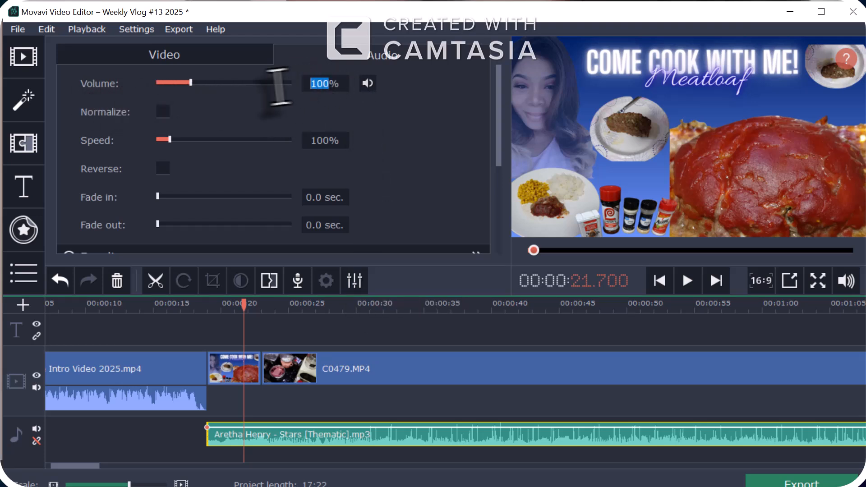
pyautogui.write('6')
pyautogui.press('Return')
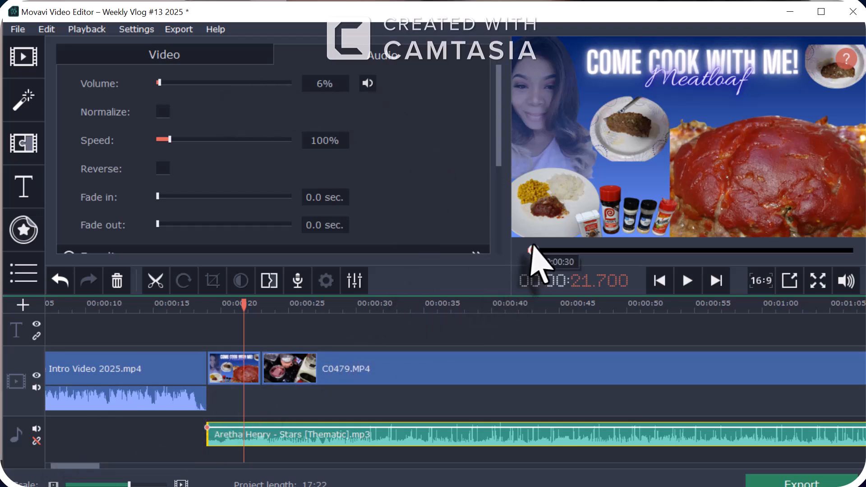
# Replay the project from the start in full screen to check the lowered music level, stopping during the cooking clip.
pyautogui.moveTo(534, 250); pyautogui.dragTo(505, 248)
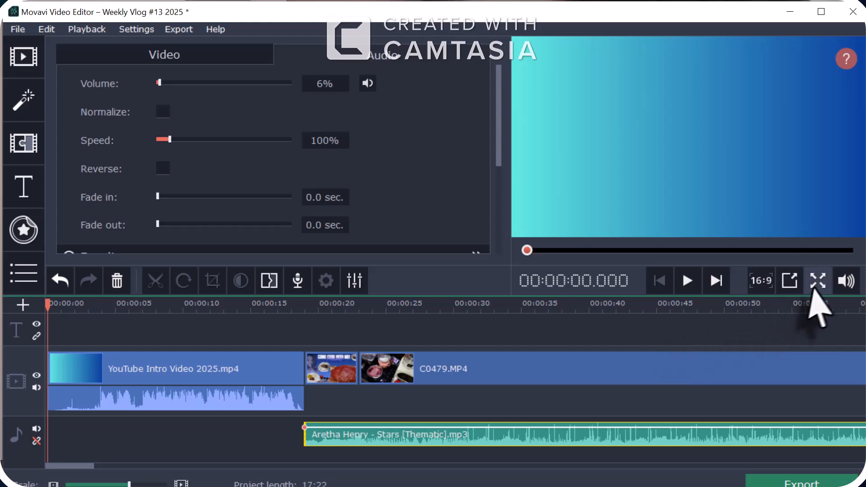
pyautogui.click(818, 280)
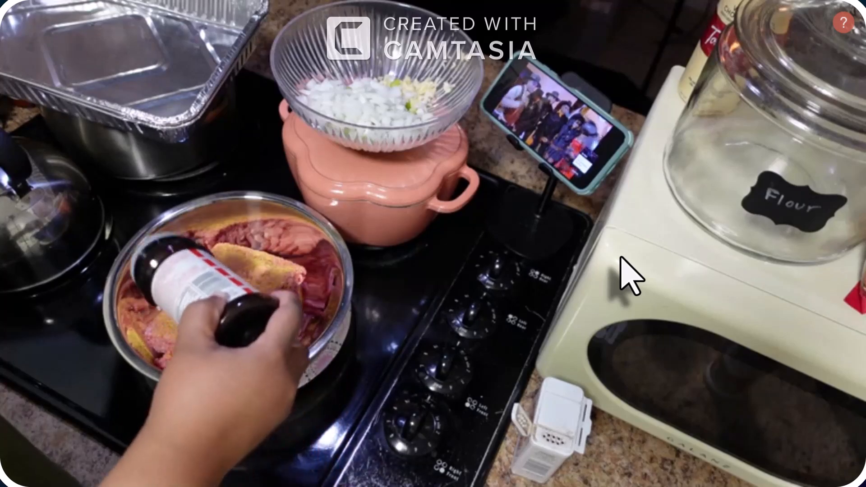
pyautogui.press('Escape')
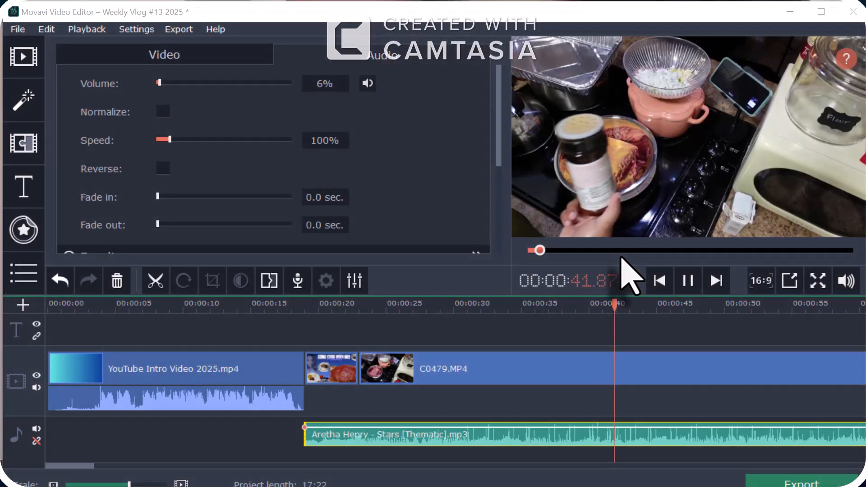
pyautogui.click(687, 280)
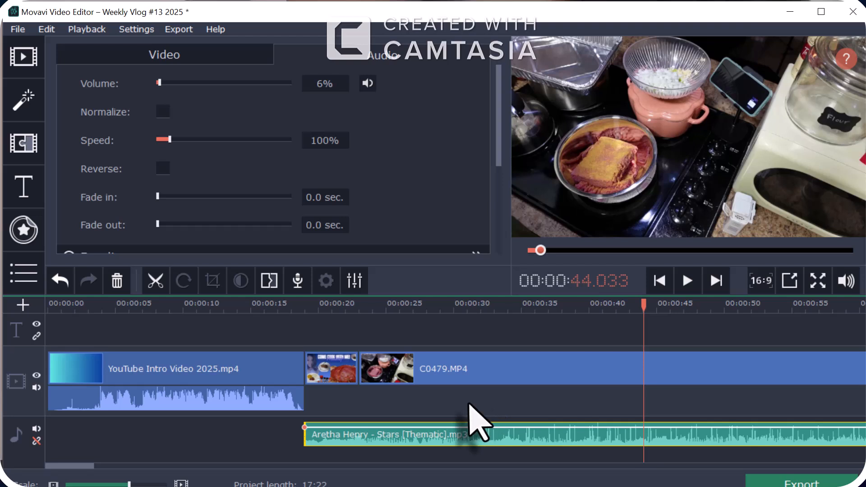
pyautogui.hscroll(2, 471, 422)
pyautogui.hscroll(3, 474, 406)
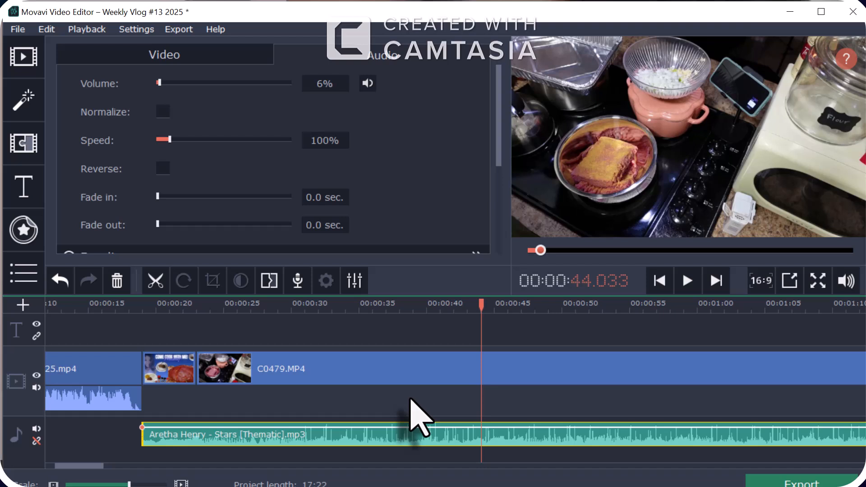
pyautogui.scroll(5, 420, 417)
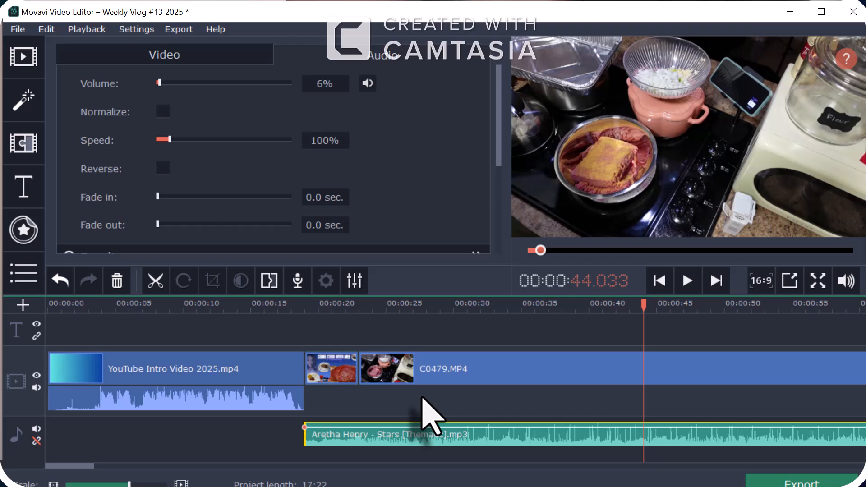
pyautogui.scroll(-10, 431, 412)
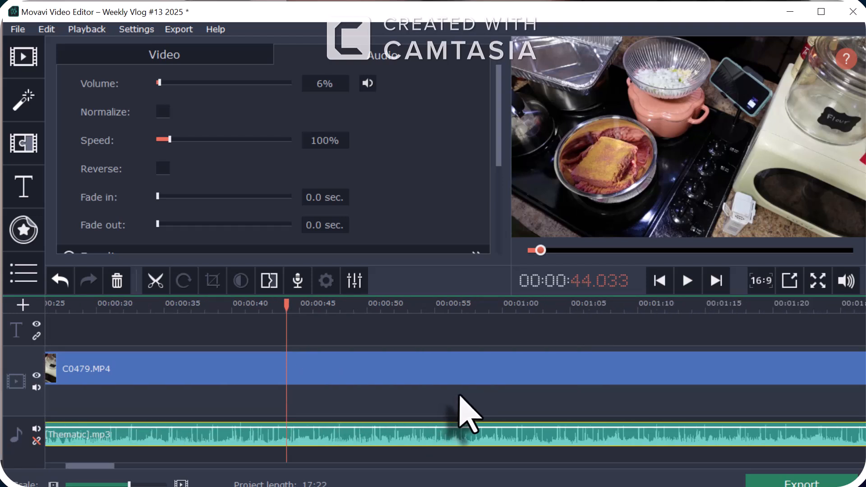
pyautogui.scroll(-5, 465, 408)
pyautogui.scroll(14, 515, 425)
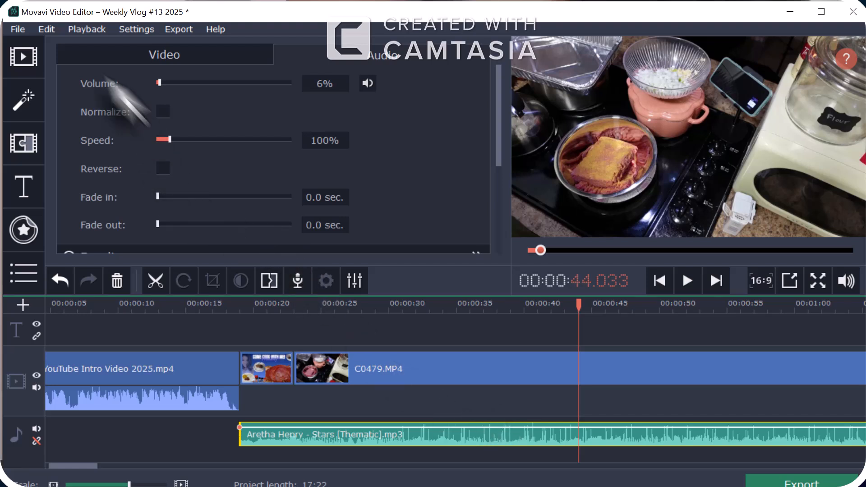
# Save the Weekly Vlog #13 2025 project.
pyautogui.click(18, 28)
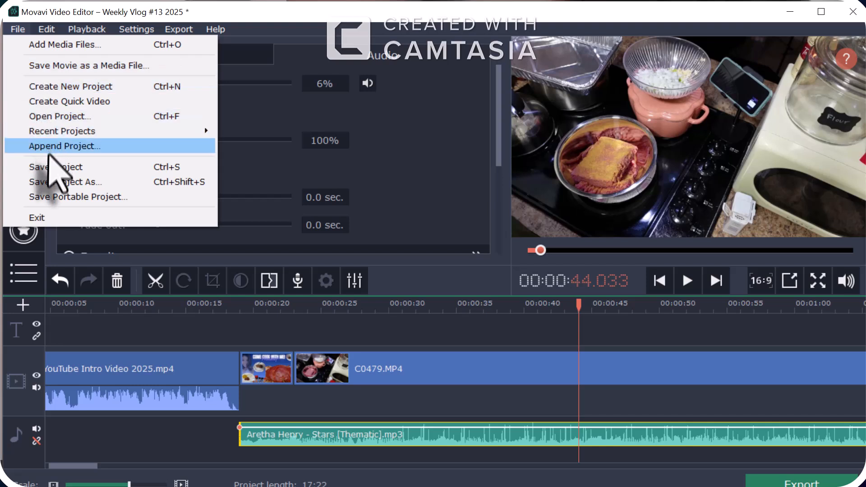
pyautogui.click(54, 167)
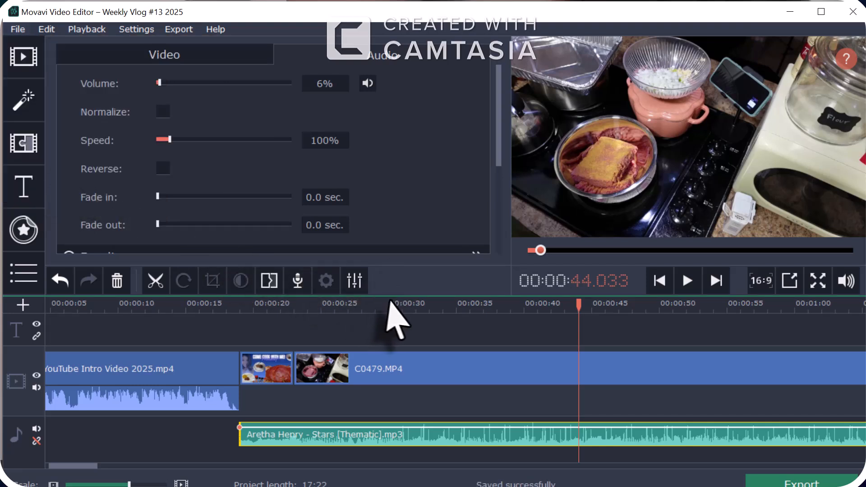